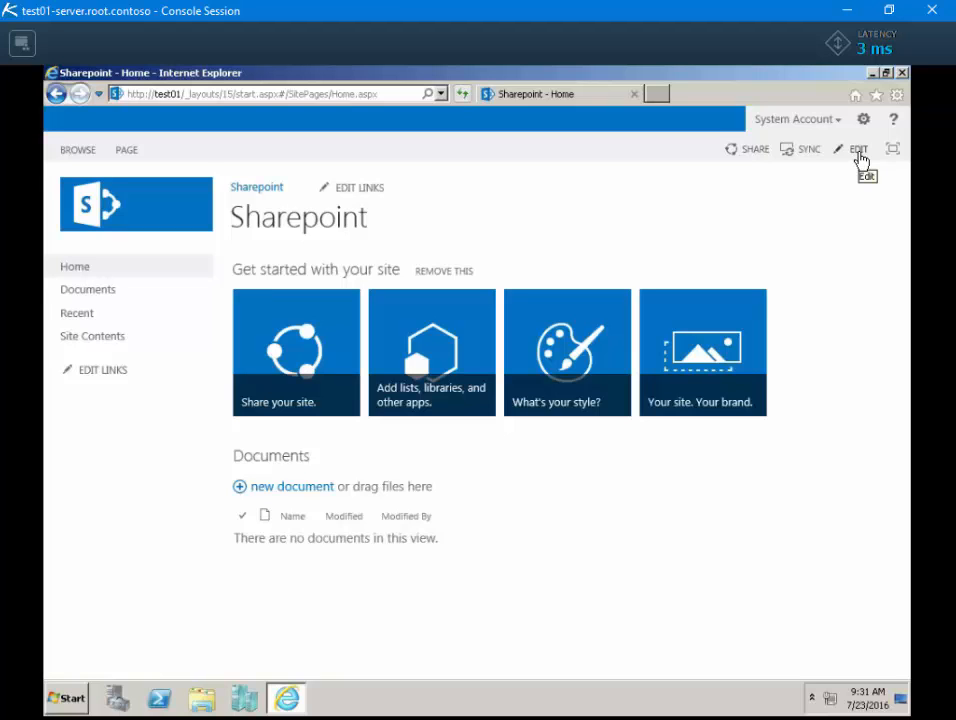
# - Switch the site's home page into edit mode and save it to return to the normal page view
pyautogui.click(858, 155)
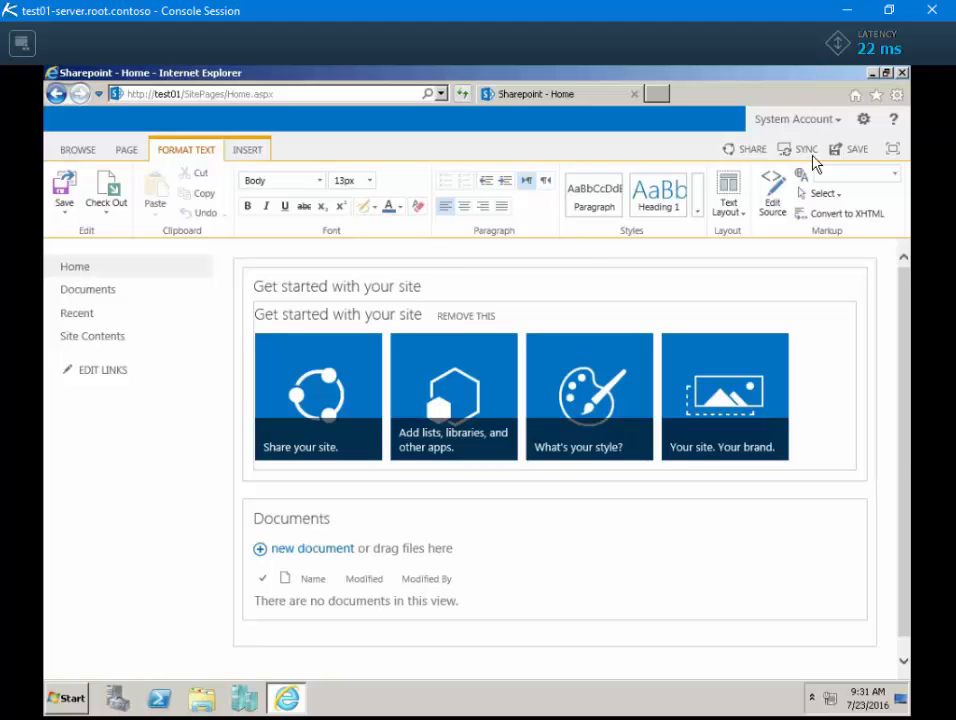
pyautogui.click(860, 153)
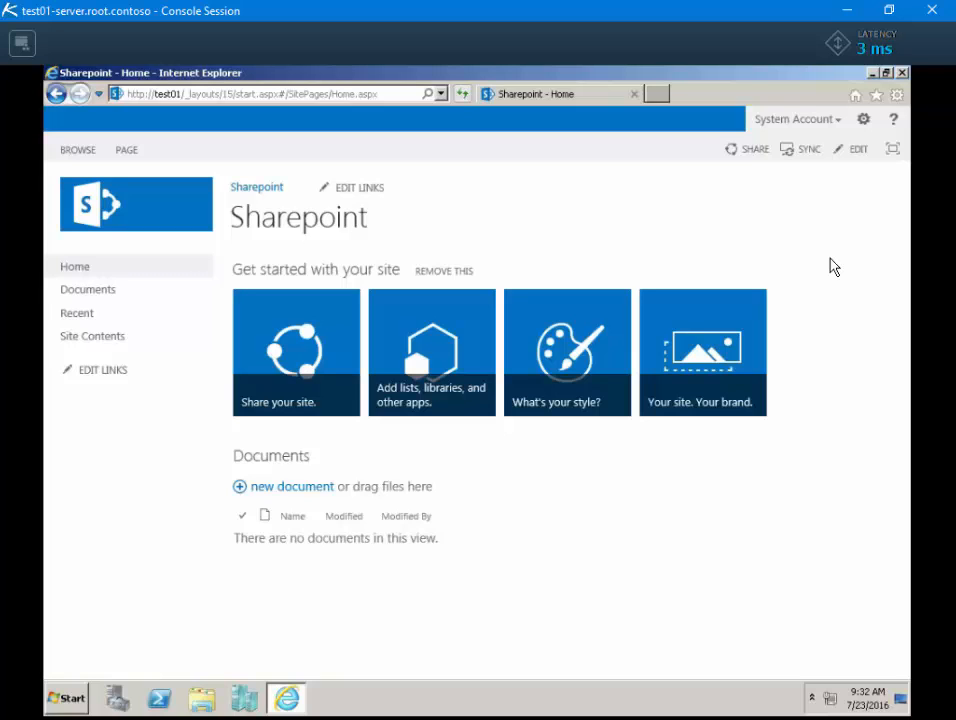
# - Go to the apps that can be added to the site, open the Document Library app details and read the description
pyautogui.click(425, 352)
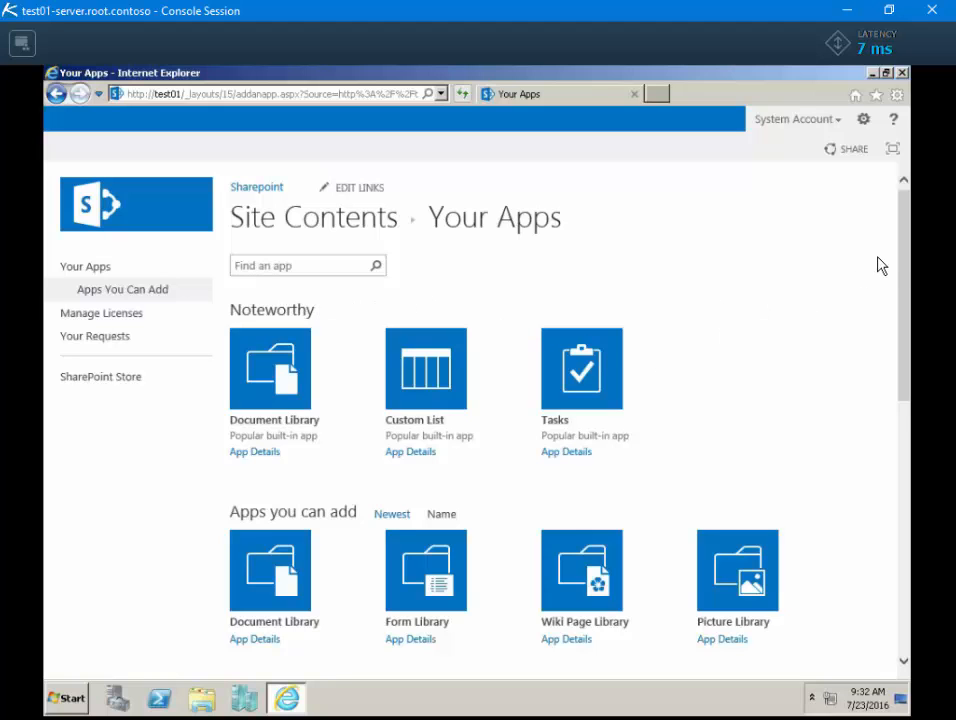
pyautogui.moveTo(910, 268); pyautogui.dragTo(898, 422)
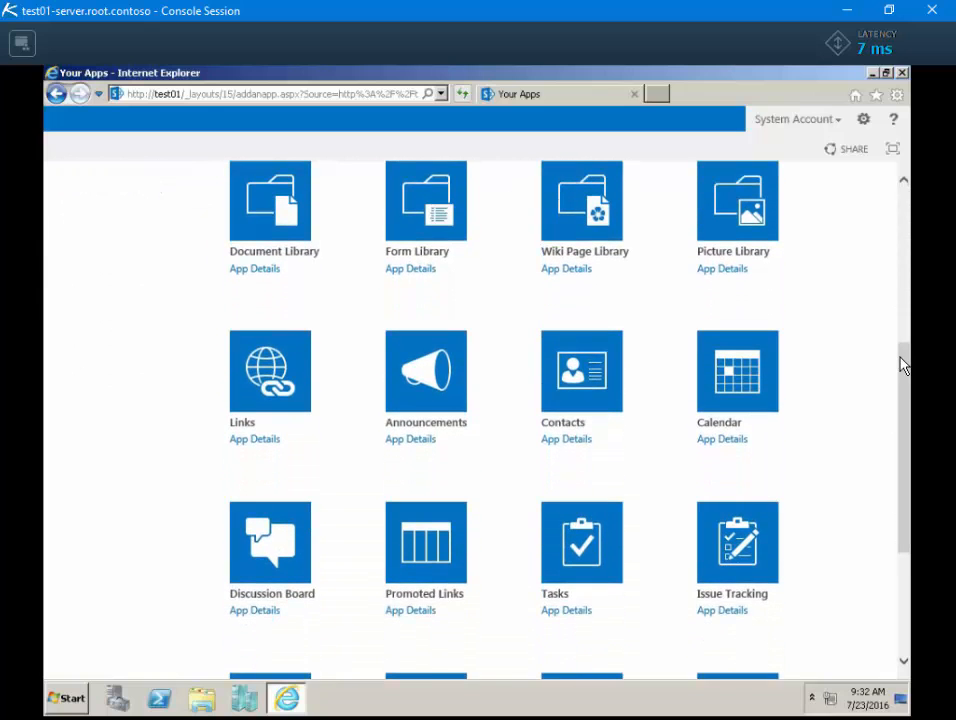
pyautogui.moveTo(902, 366); pyautogui.dragTo(901, 342)
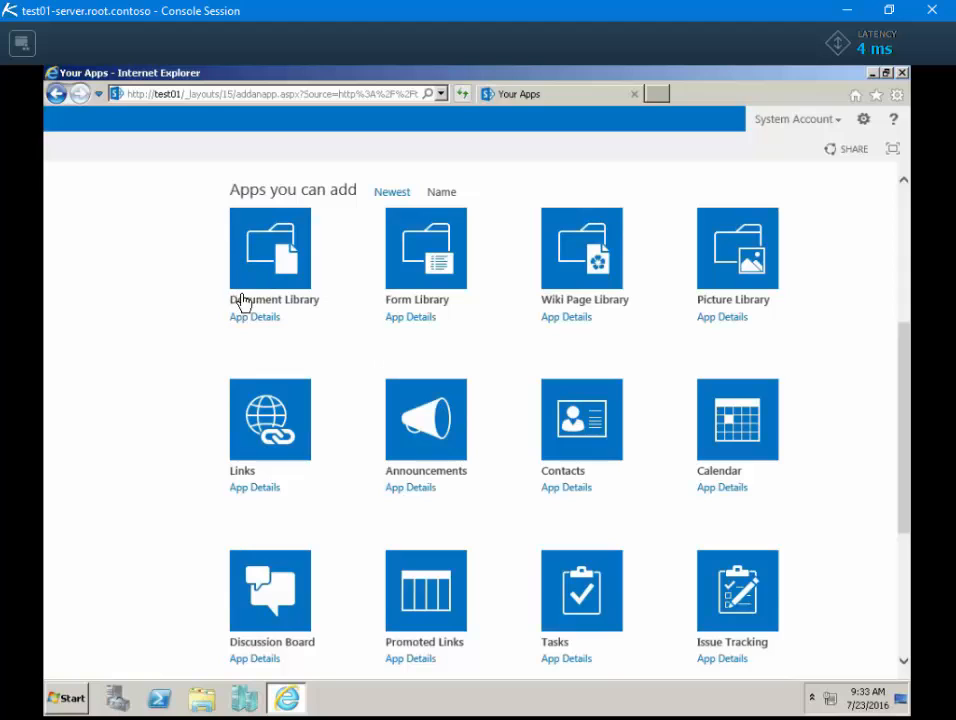
pyautogui.click(258, 322)
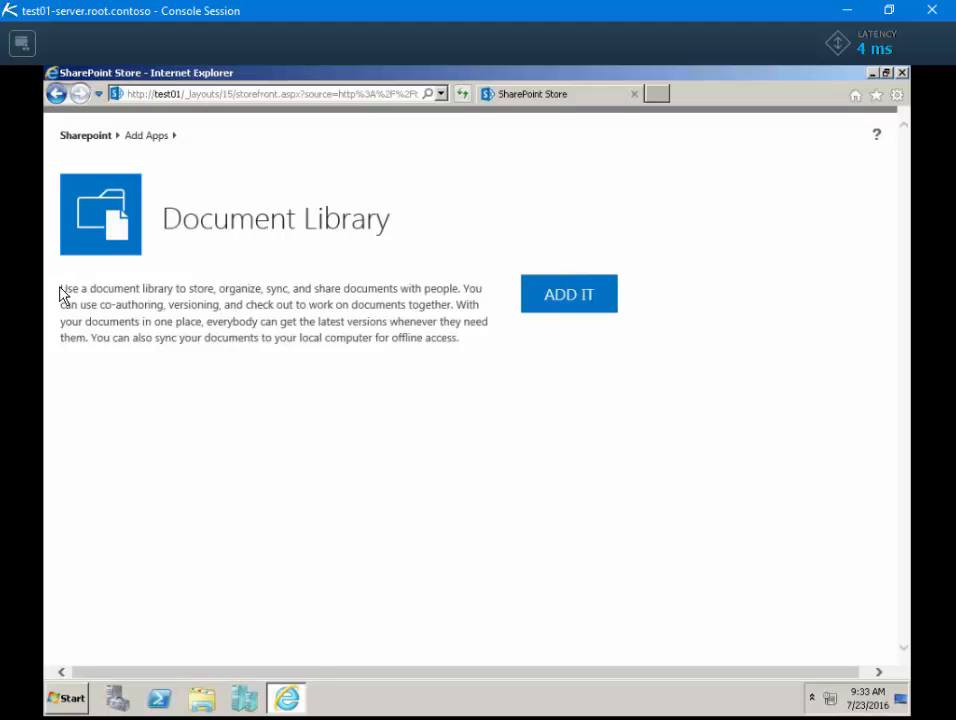
pyautogui.moveTo(60, 292); pyautogui.dragTo(455, 372)
pyautogui.click(460, 374)
# - Add a Document Library app to the site with the name Agency Doc Library
pyautogui.click(575, 305)
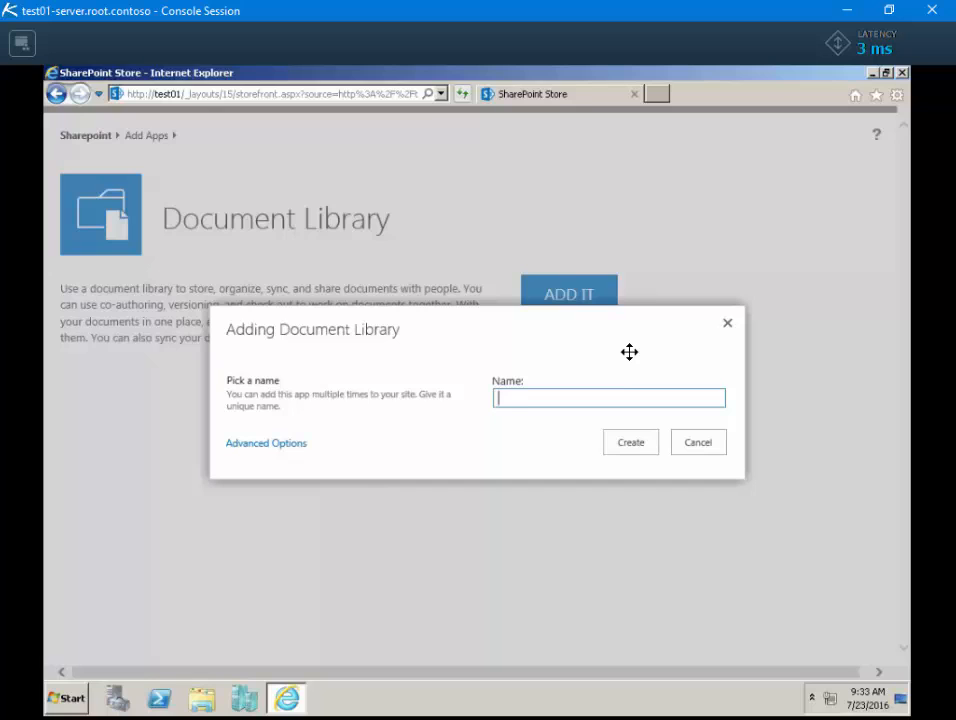
pyautogui.write('Agency Doc Li')
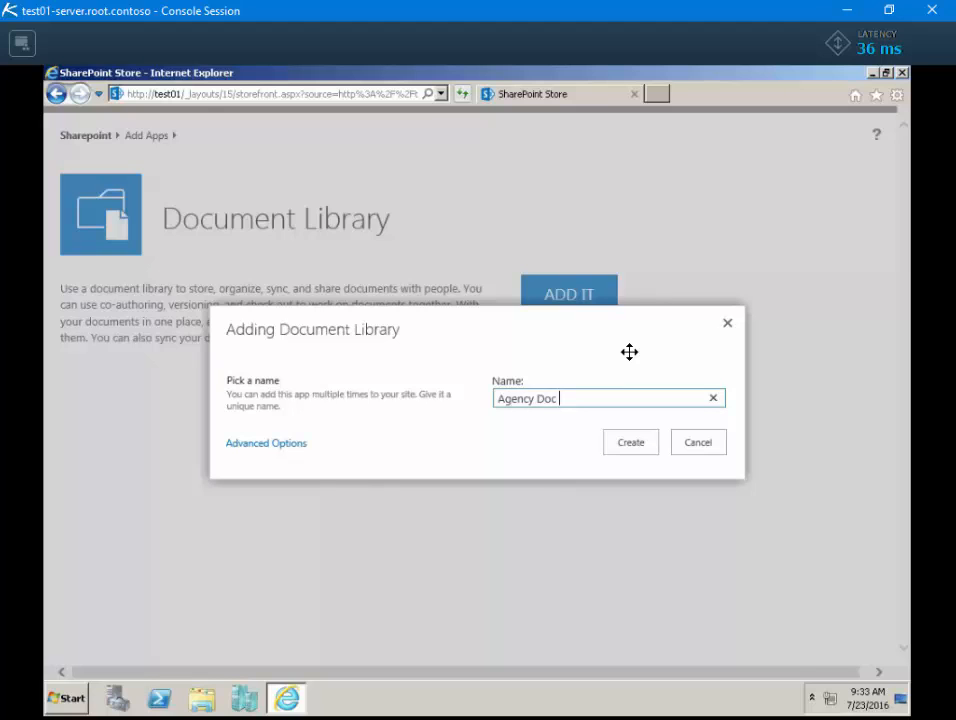
pyautogui.write('brary')
pyautogui.click(631, 446)
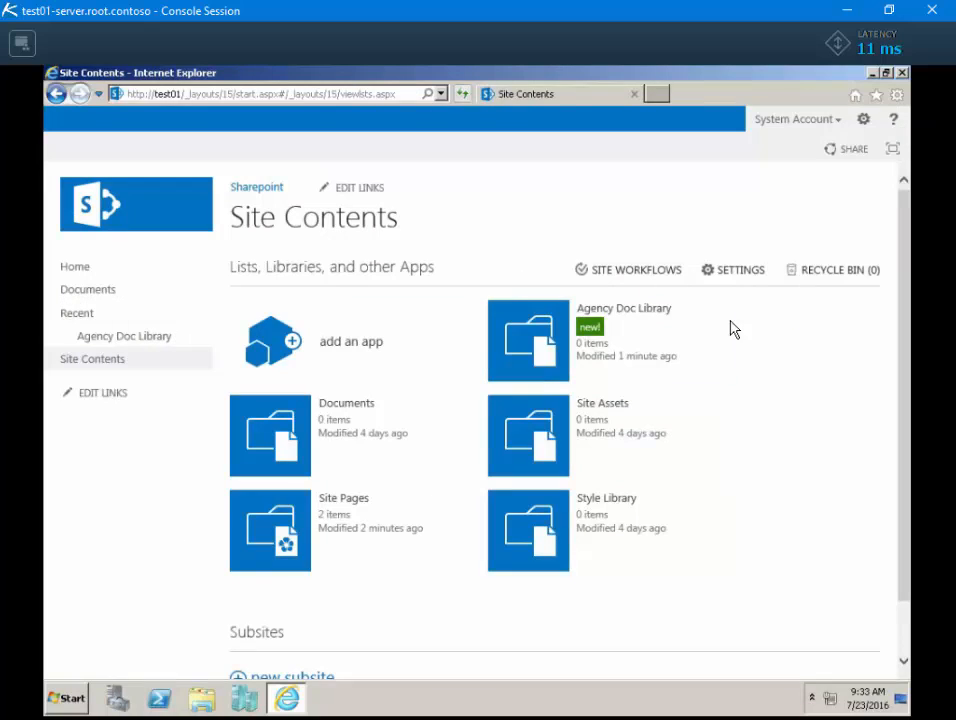
# - Add a Picture Library app to the site with the name Agency Photos
pyautogui.click(357, 341)
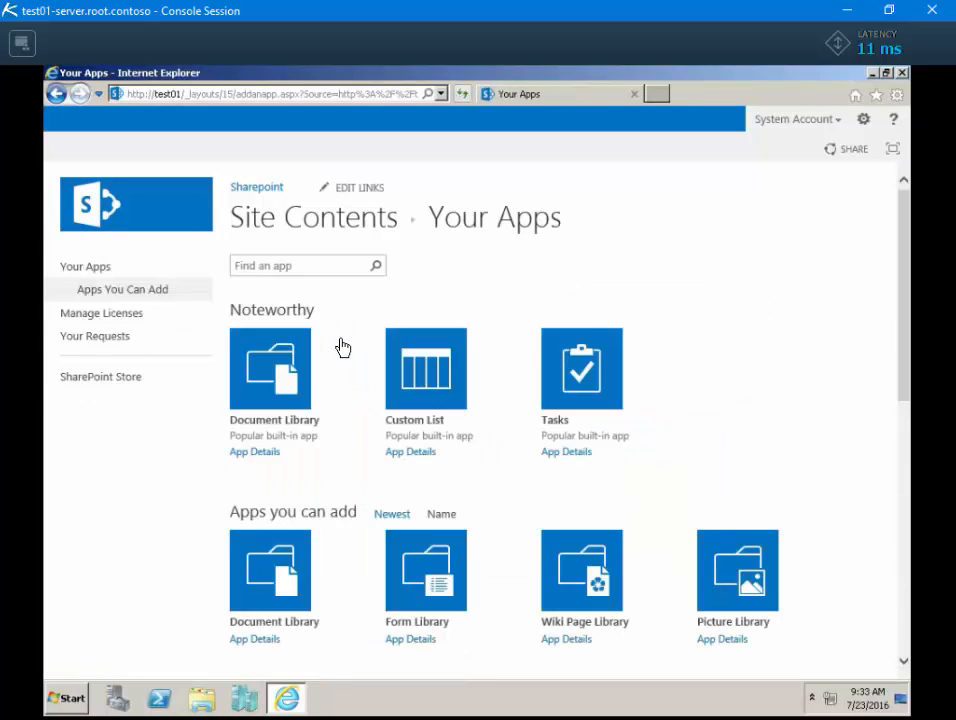
pyautogui.moveTo(901, 305); pyautogui.dragTo(886, 431)
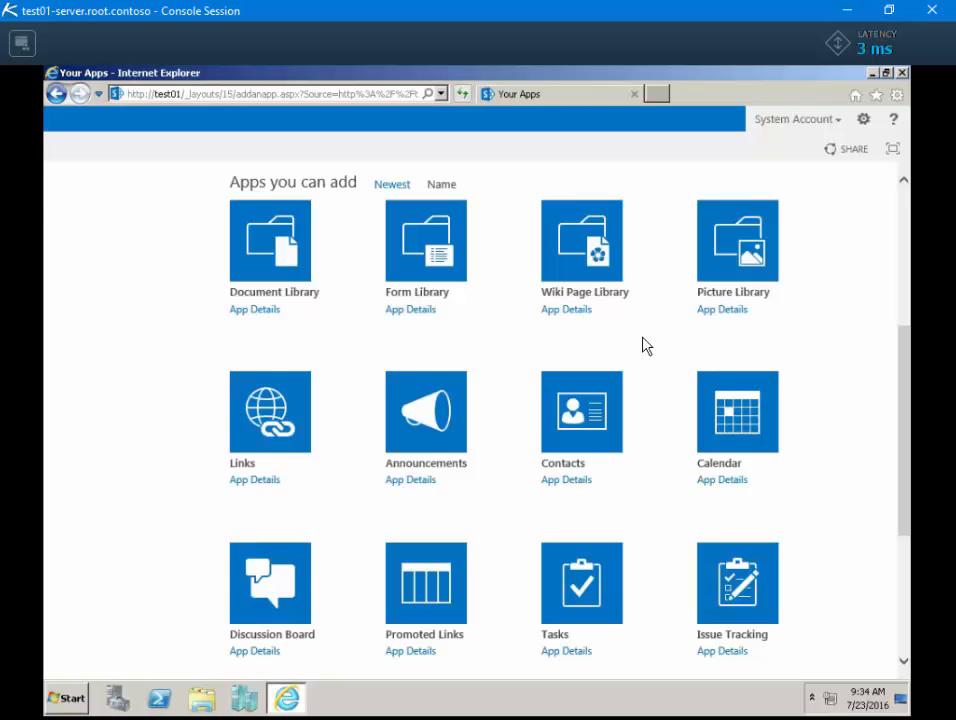
pyautogui.click(740, 253)
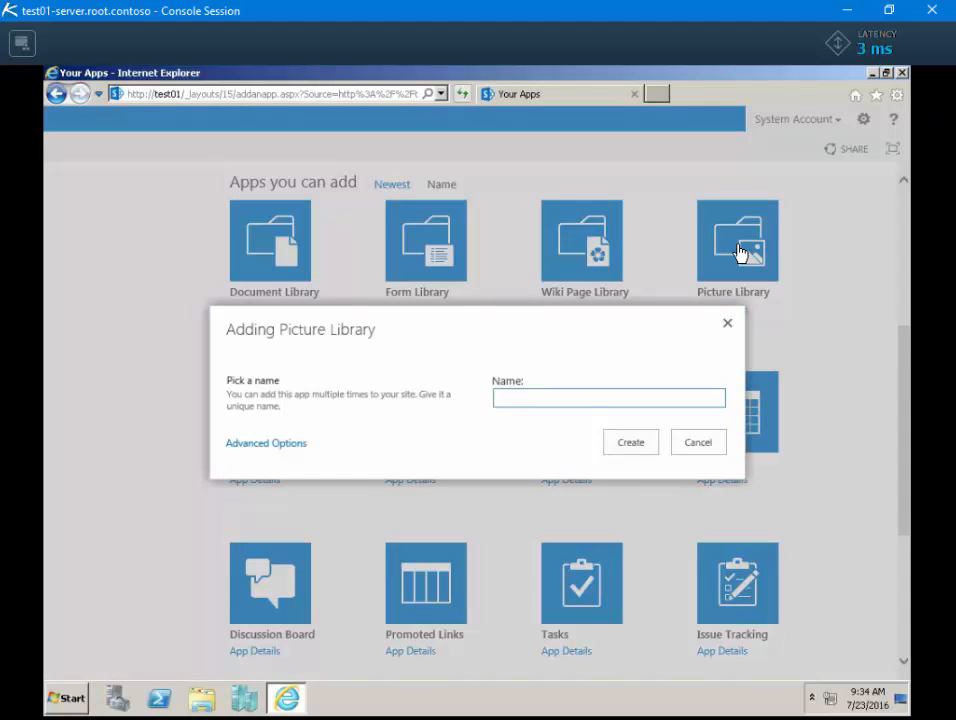
pyautogui.write('Agency Photos')
pyautogui.click(620, 448)
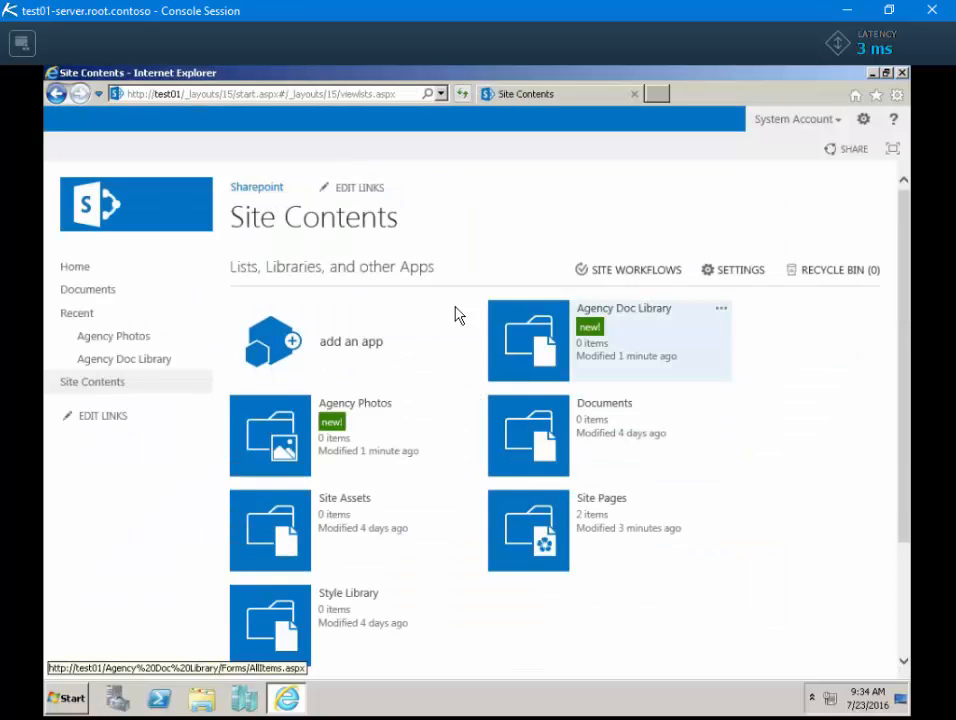
# - Add a Links app to the site with the name Carriers
pyautogui.click(352, 343)
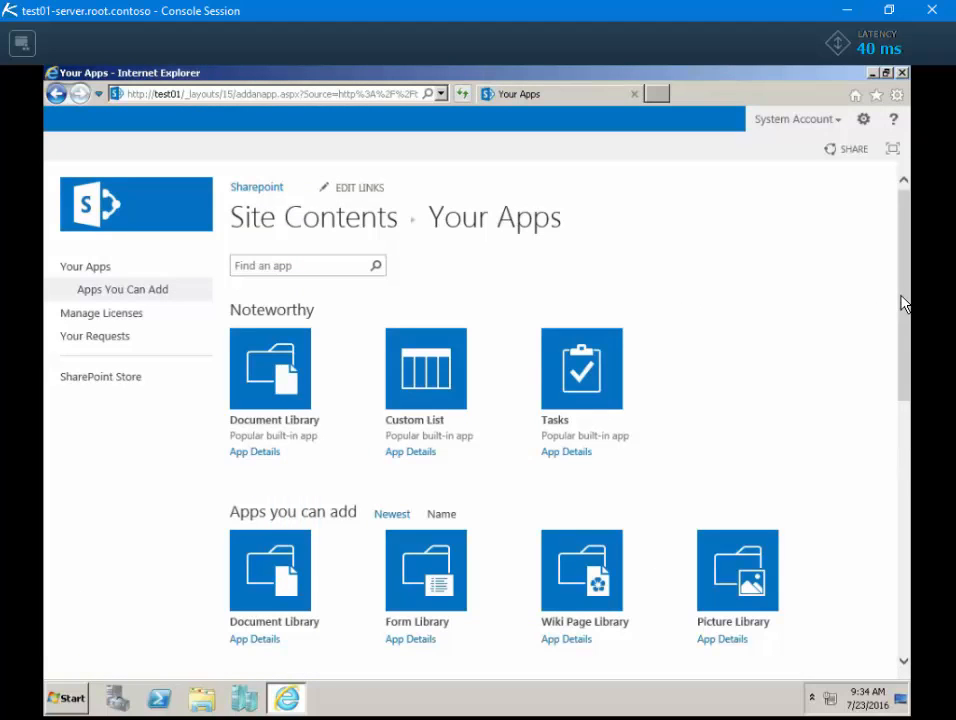
pyautogui.moveTo(898, 337); pyautogui.dragTo(894, 406)
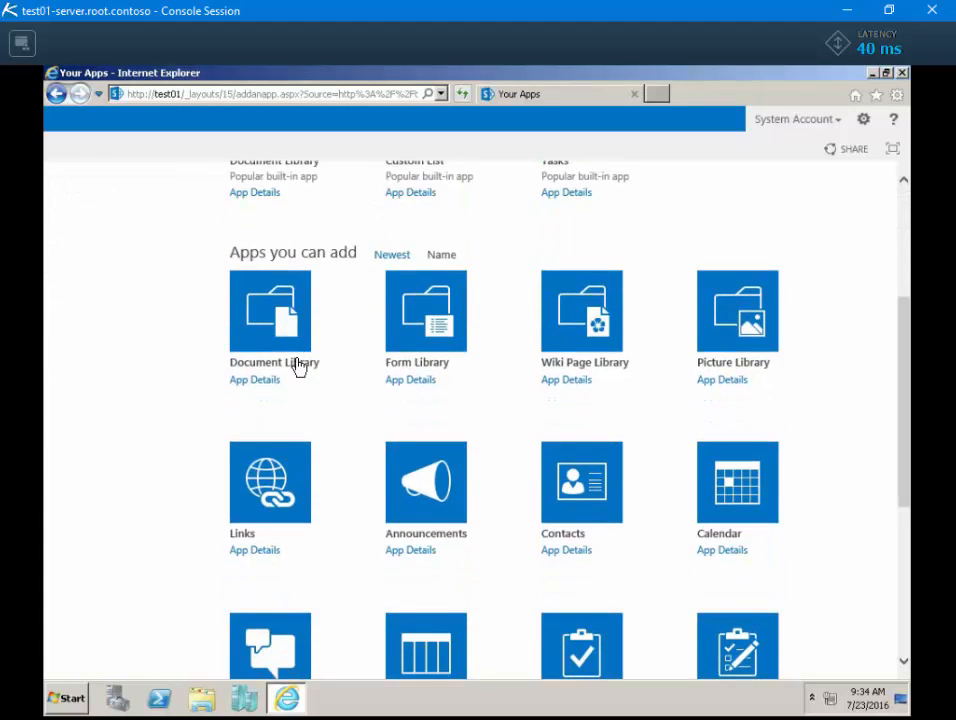
pyautogui.click(276, 494)
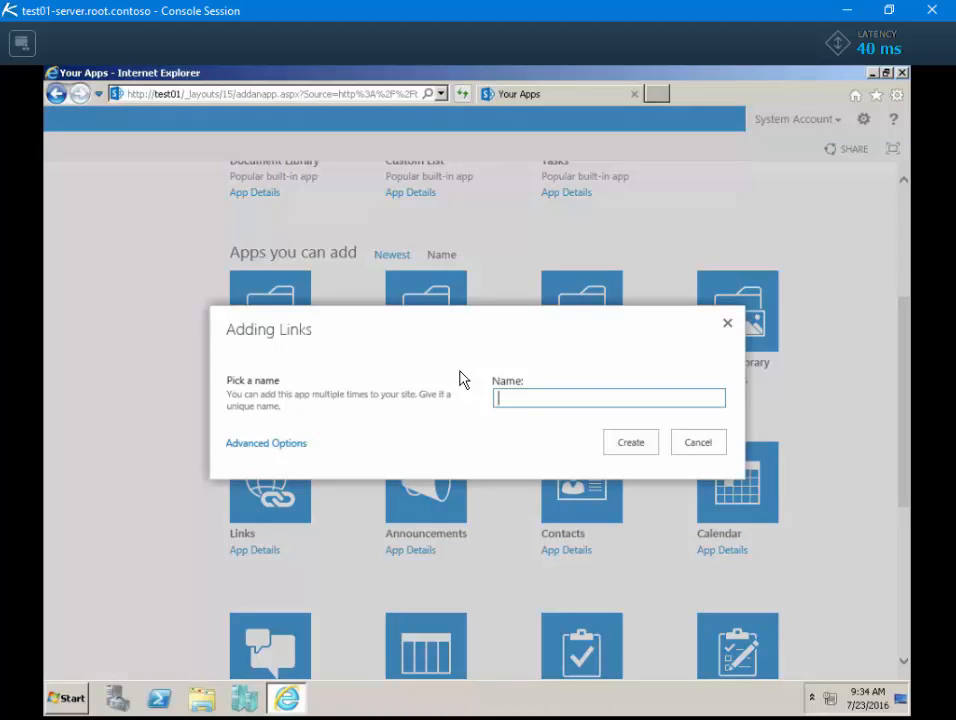
pyautogui.write('Carriers')
pyautogui.click(628, 444)
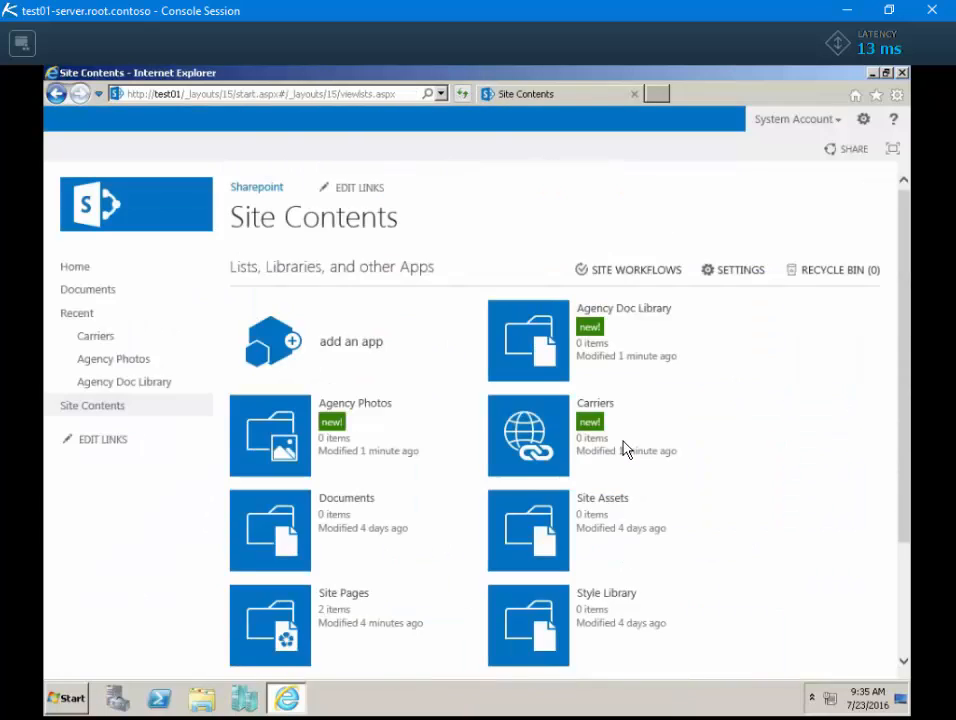
# - Add an Announcements app to the site with the name Agency News
pyautogui.click(352, 343)
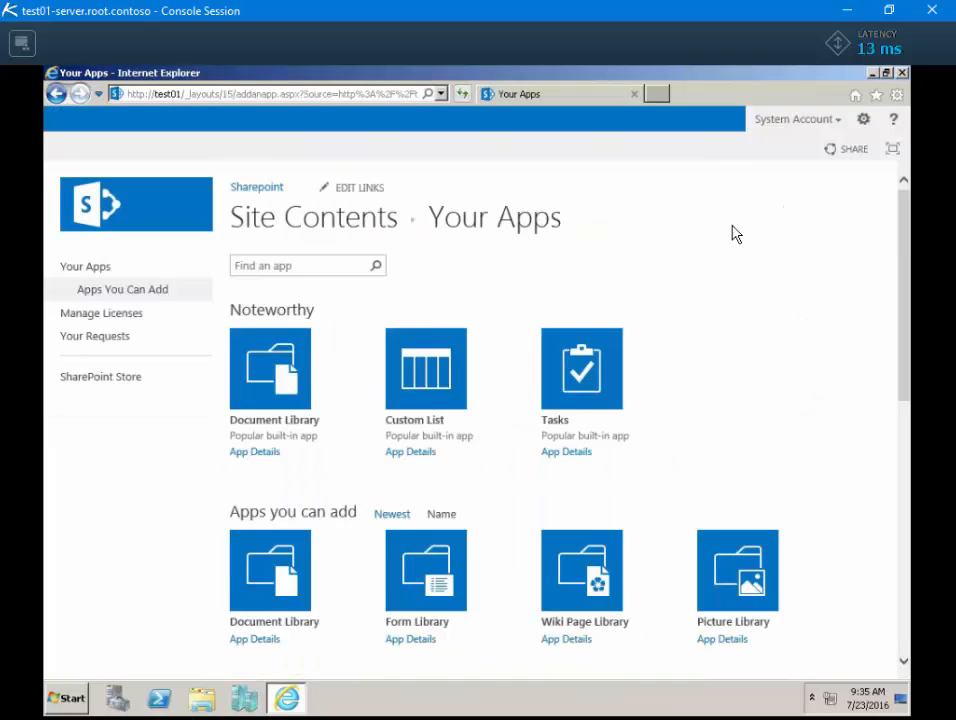
pyautogui.moveTo(907, 257); pyautogui.dragTo(900, 374)
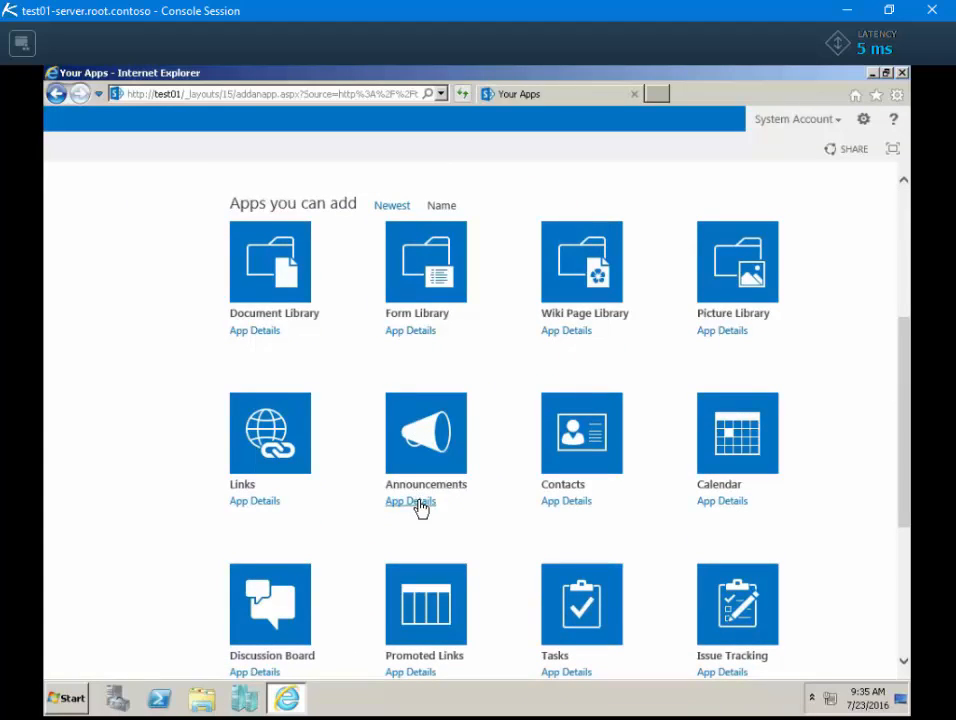
pyautogui.click(420, 454)
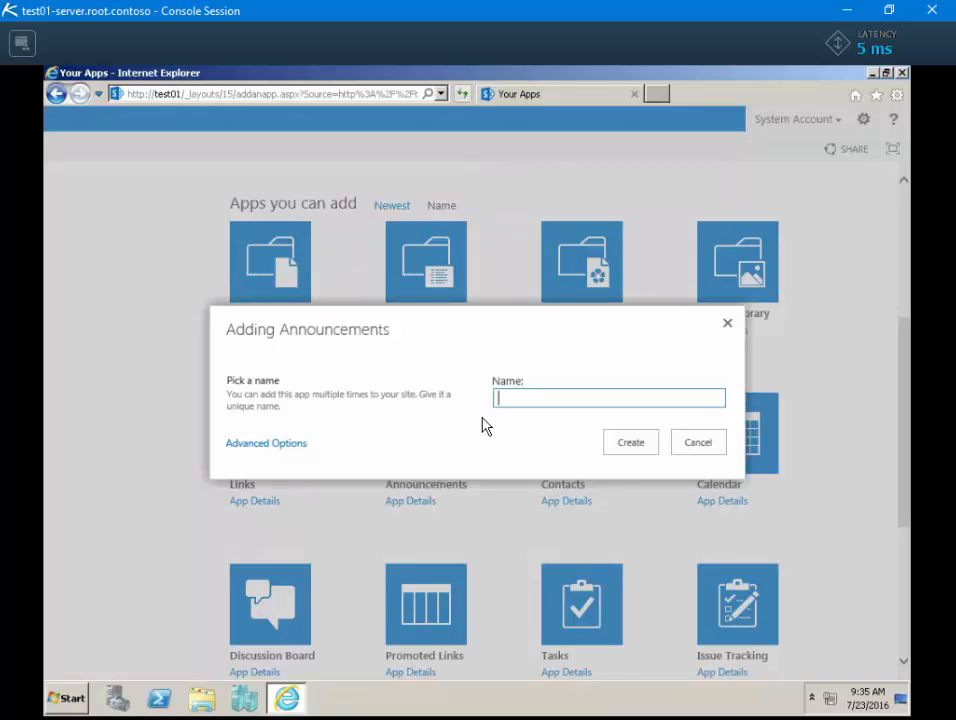
pyautogui.write('Agency News')
pyautogui.click(613, 442)
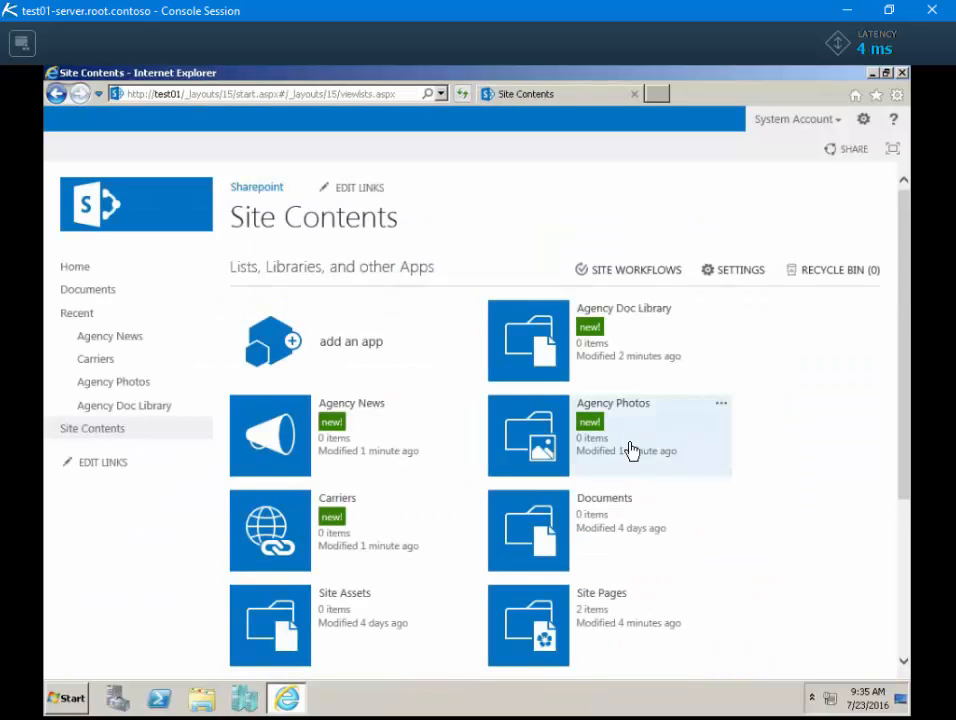
pyautogui.click(630, 450)
# - Add a Calendar app to the site with the name Vacation Calendar
pyautogui.click(335, 341)
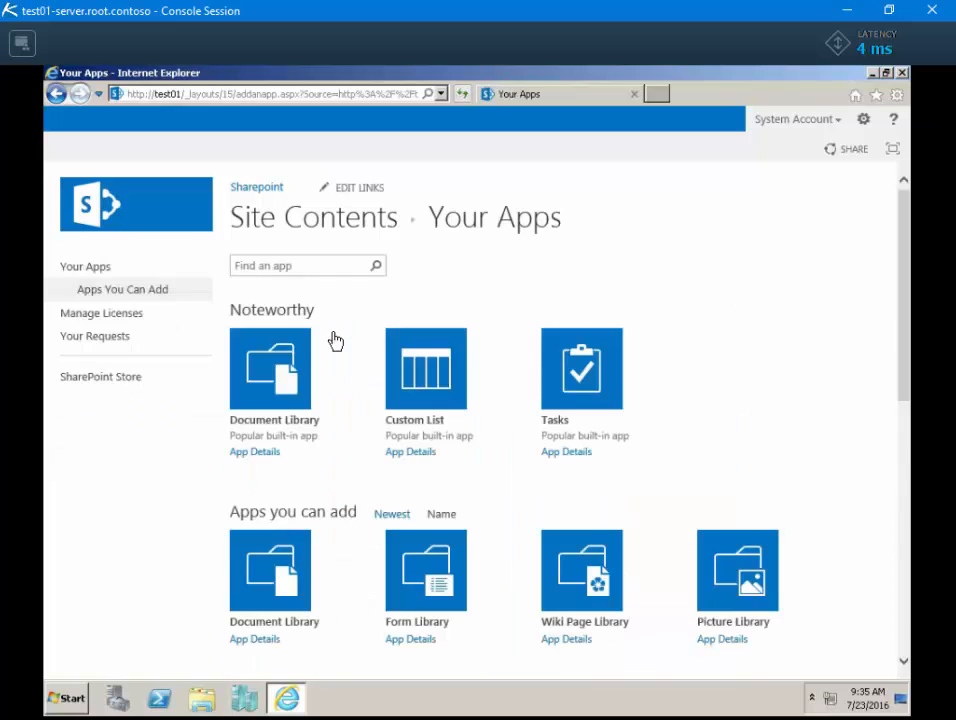
pyautogui.moveTo(907, 322); pyautogui.dragTo(896, 465)
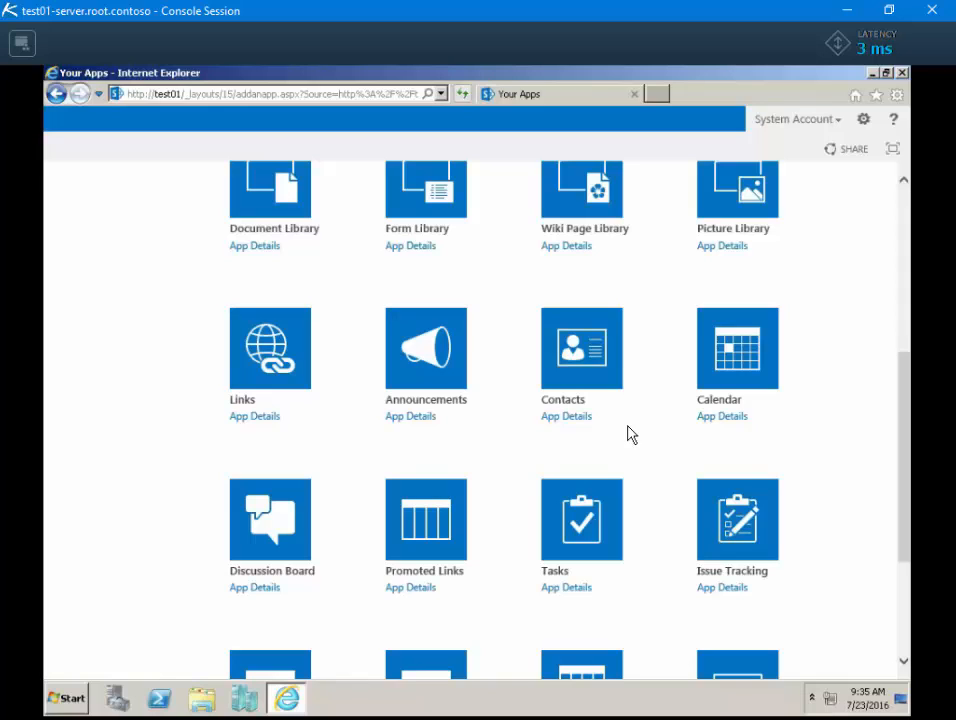
pyautogui.click(743, 348)
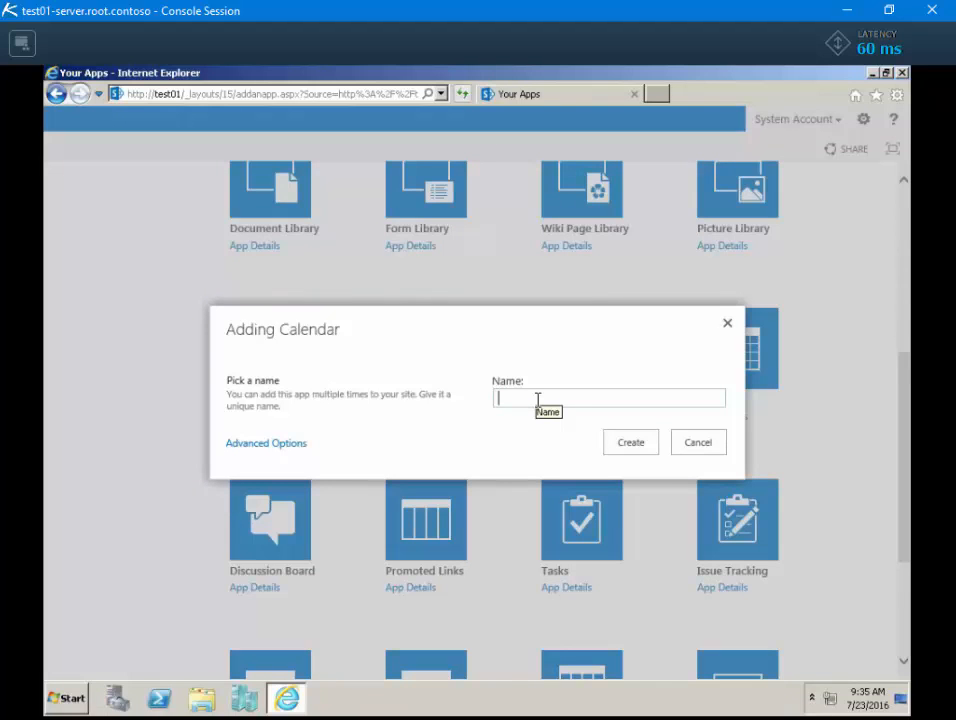
pyautogui.write('Vacat')
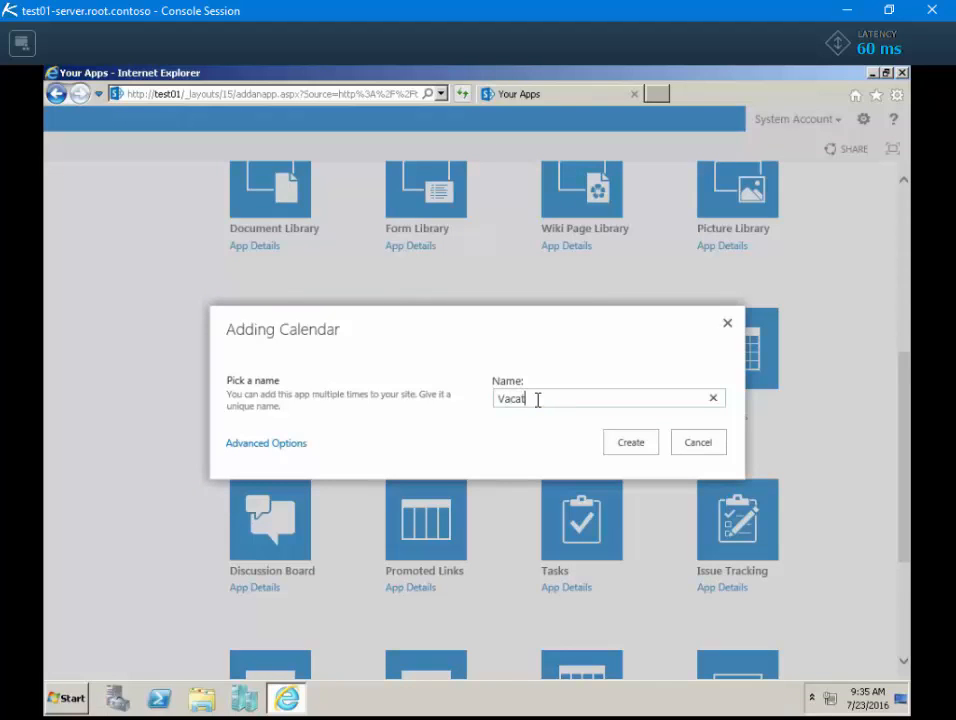
pyautogui.write('ion Calendar')
pyautogui.click(628, 445)
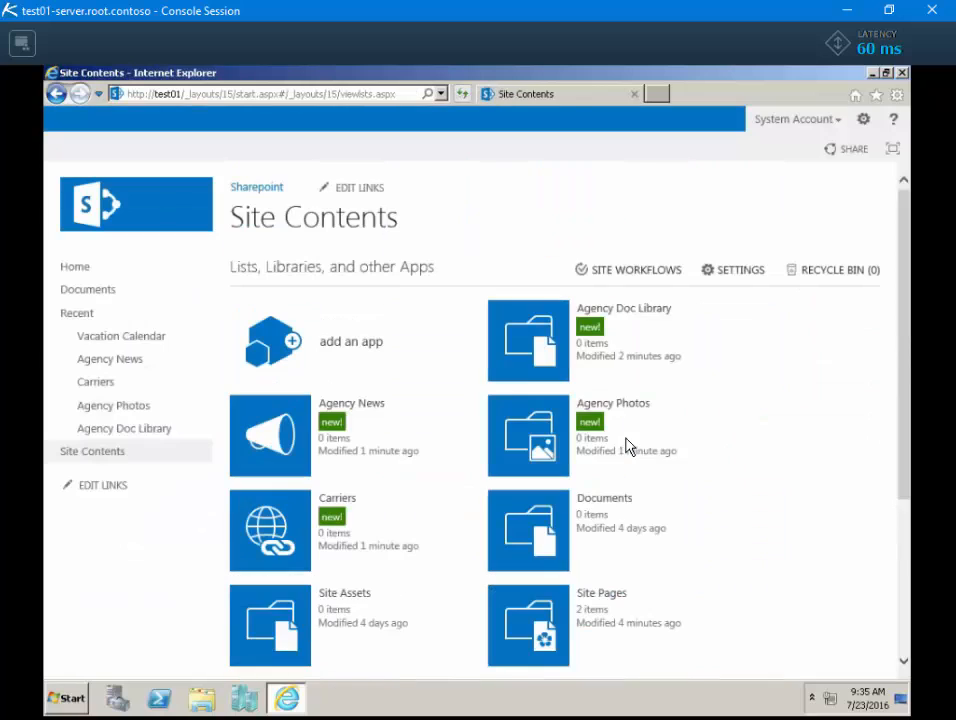
# - Add a Tasks app to the site with the name 2016 Agency Goals
pyautogui.click(353, 336)
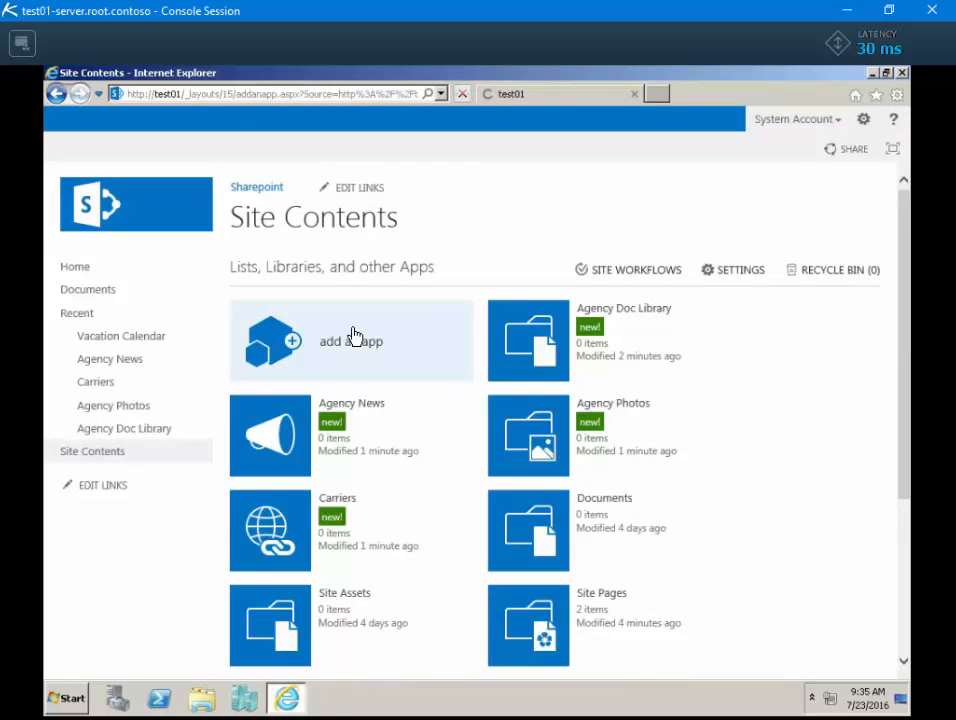
pyautogui.moveTo(907, 273); pyautogui.dragTo(896, 475)
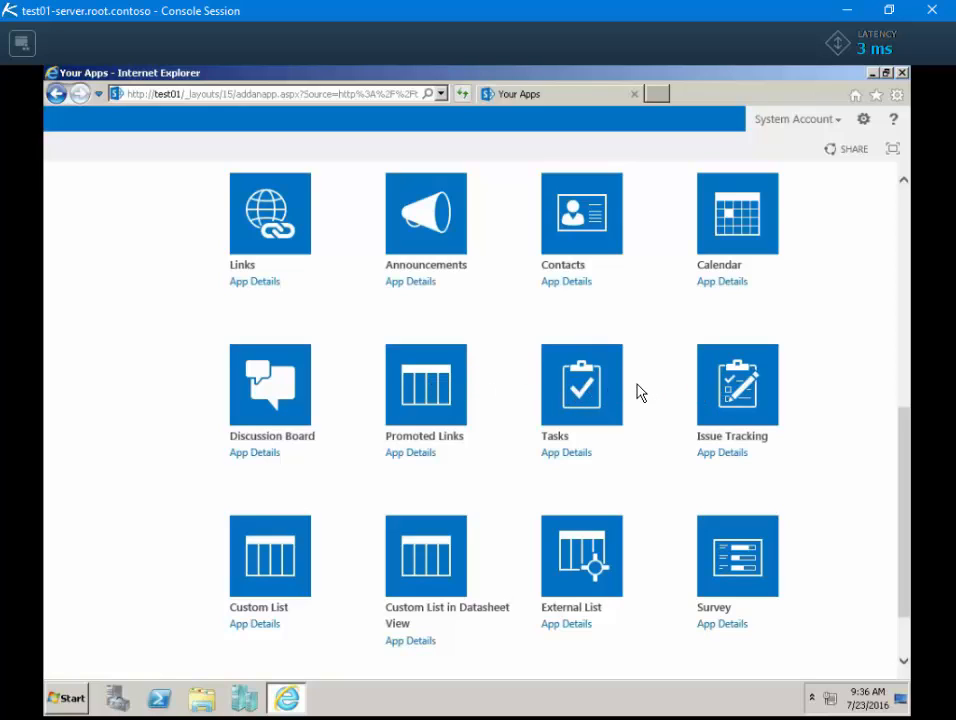
pyautogui.click(582, 392)
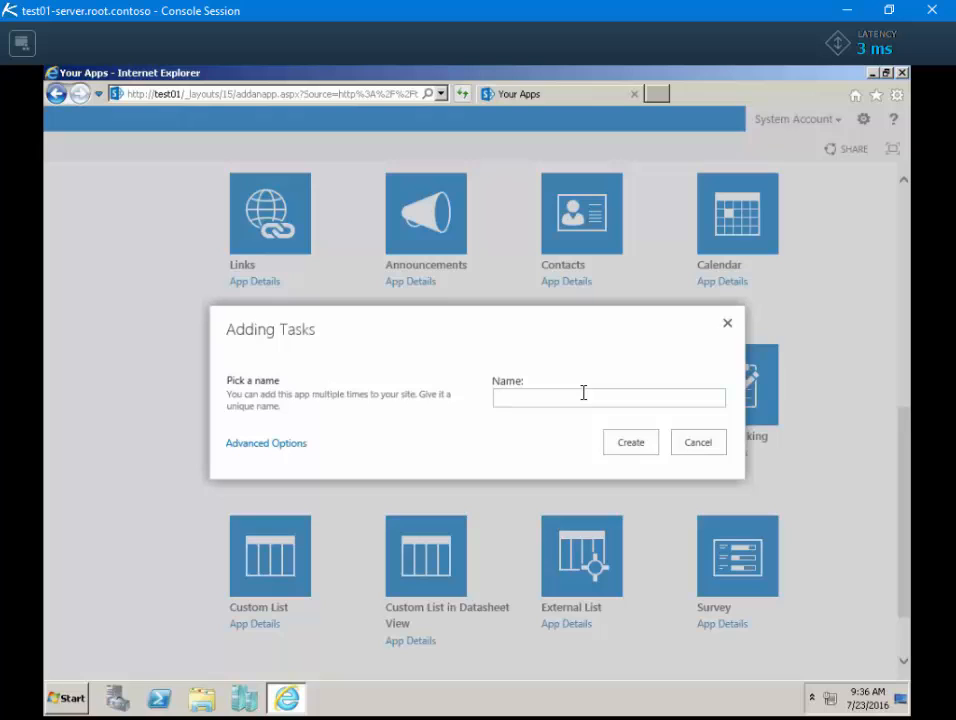
pyautogui.write('2016 Agency Goals')
pyautogui.click(631, 446)
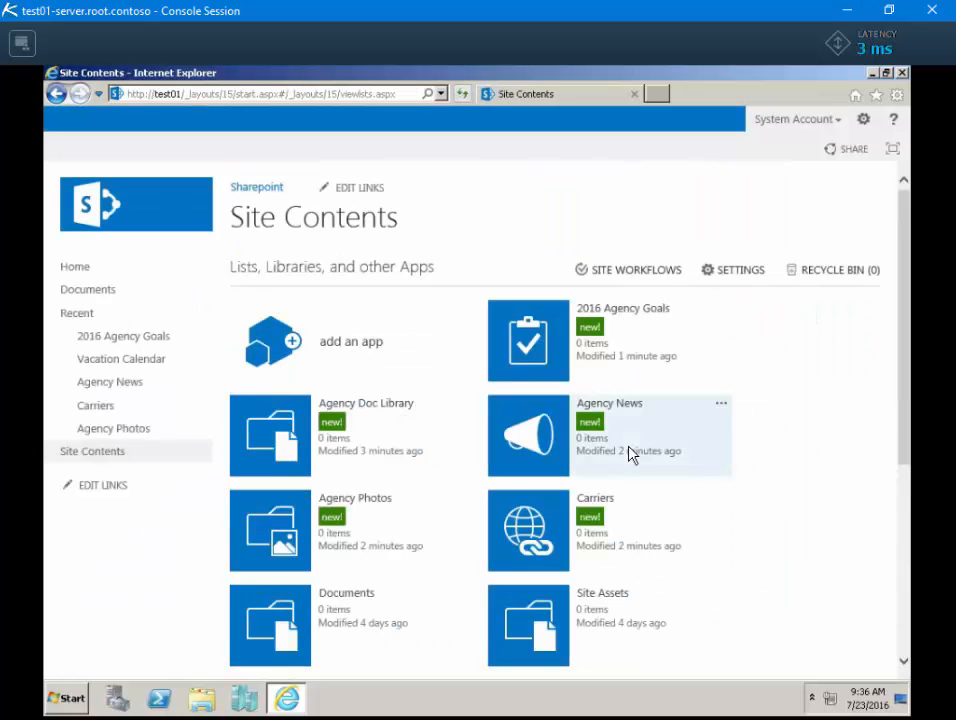
# - Examine the remaining apps that can be added, including the second page of the list, and return to the site's home page
pyautogui.click(359, 347)
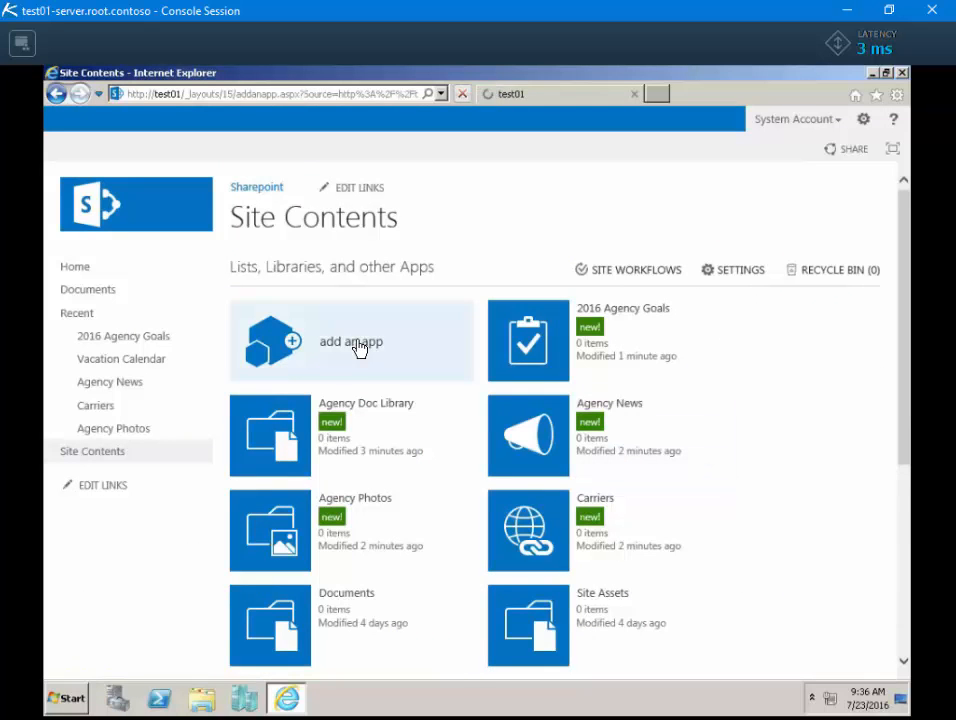
pyautogui.scroll(-3, 905, 455)
pyautogui.scroll(-1, 906, 458)
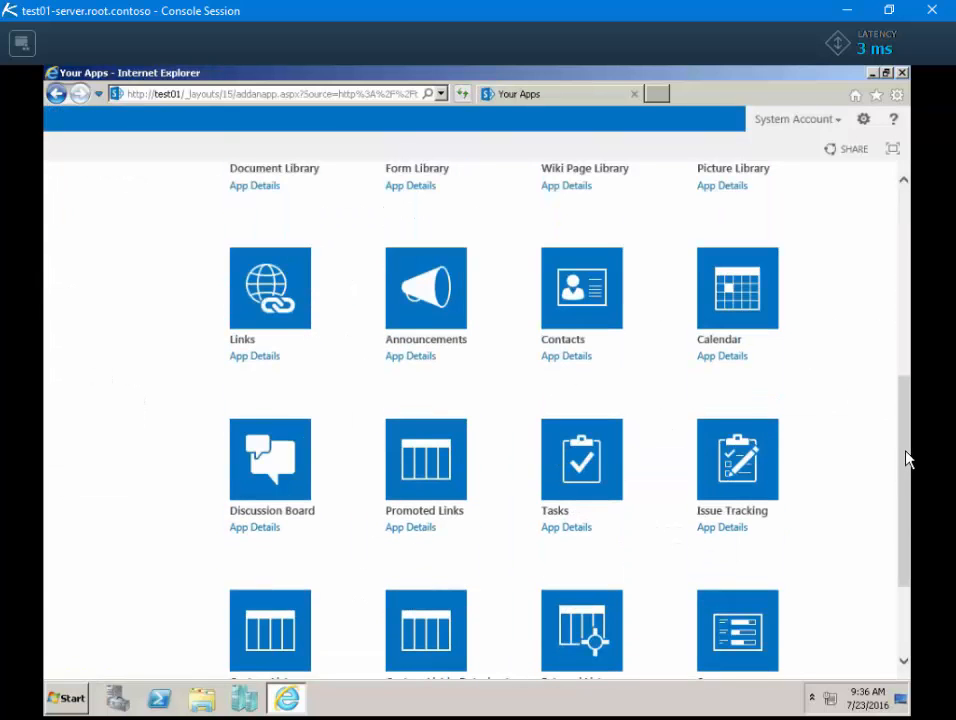
pyautogui.moveTo(906, 458); pyautogui.dragTo(907, 507)
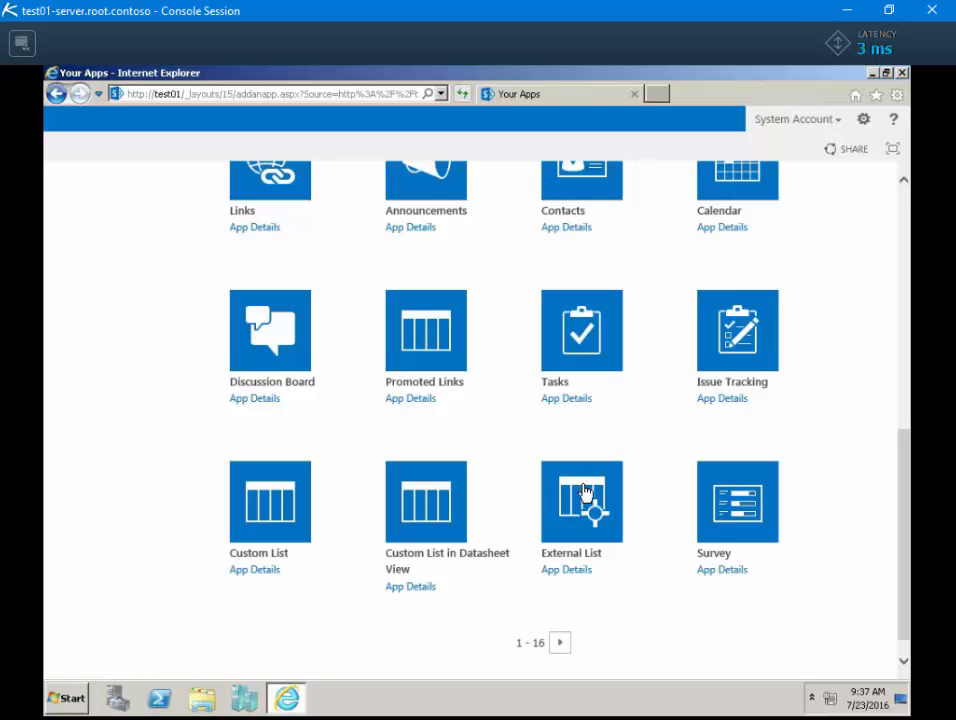
pyautogui.click(559, 644)
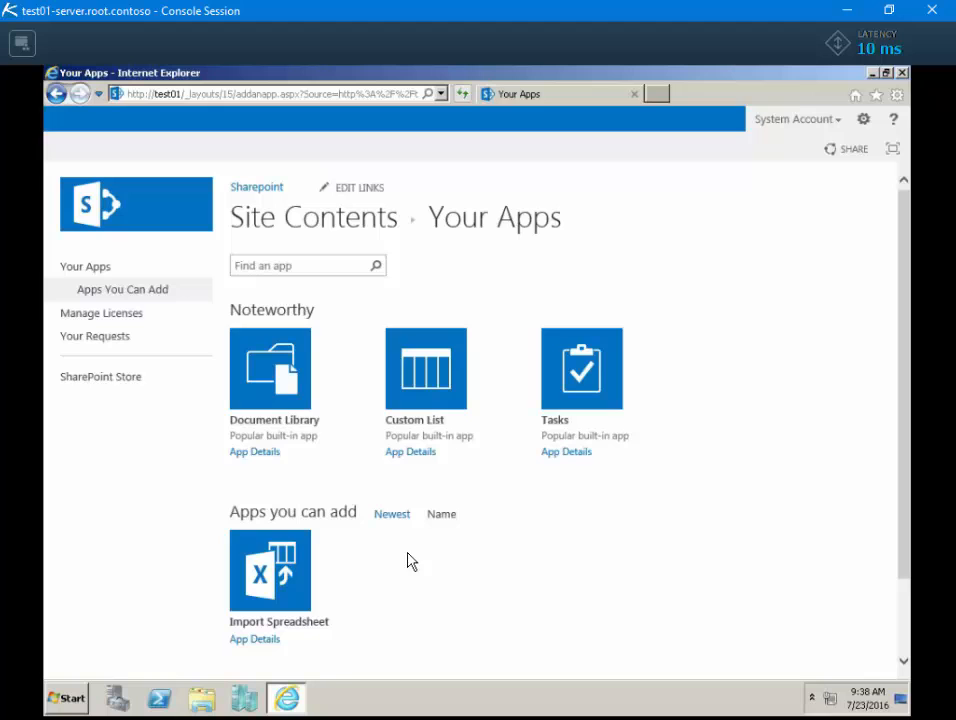
pyautogui.click(145, 201)
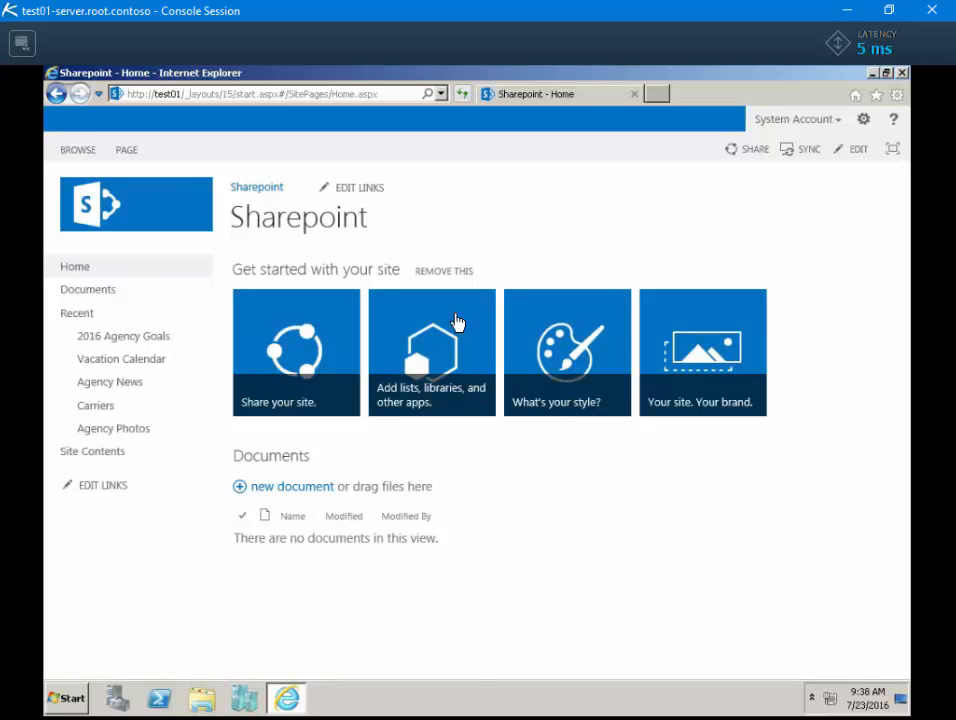
# - Change the site's look to the Grey theme, preview it and keep it
pyautogui.click(565, 350)
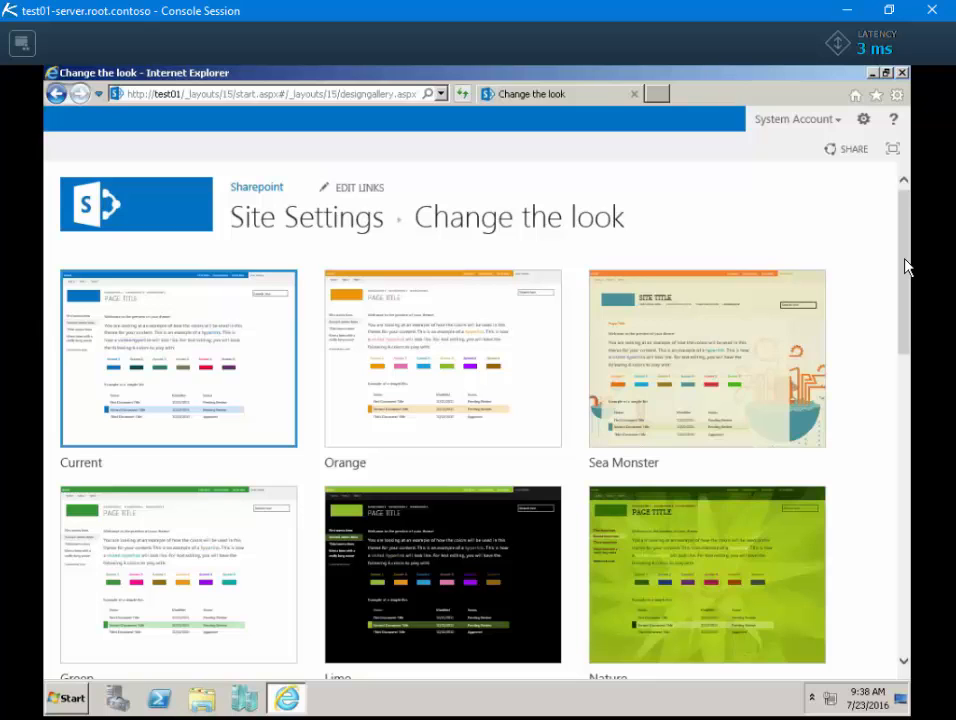
pyautogui.moveTo(904, 266); pyautogui.dragTo(896, 410)
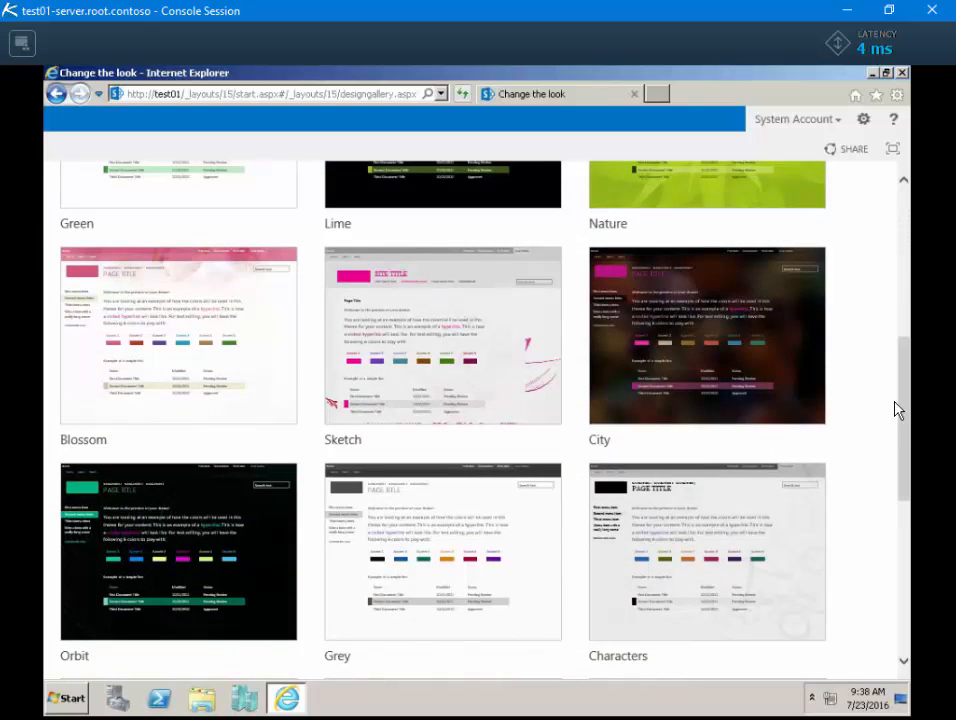
pyautogui.click(499, 507)
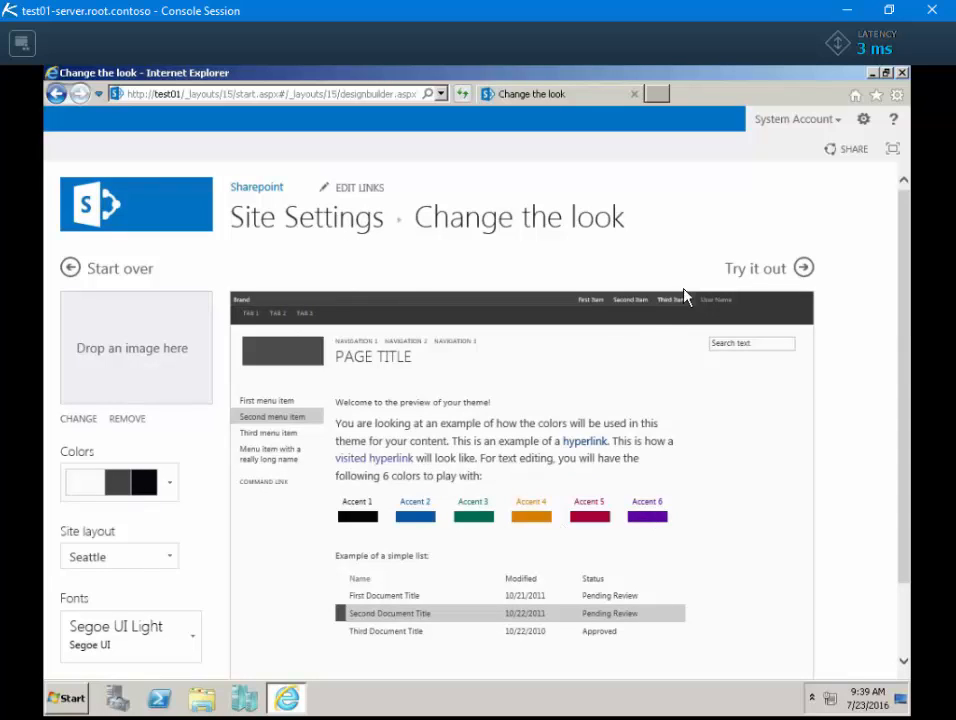
pyautogui.click(756, 270)
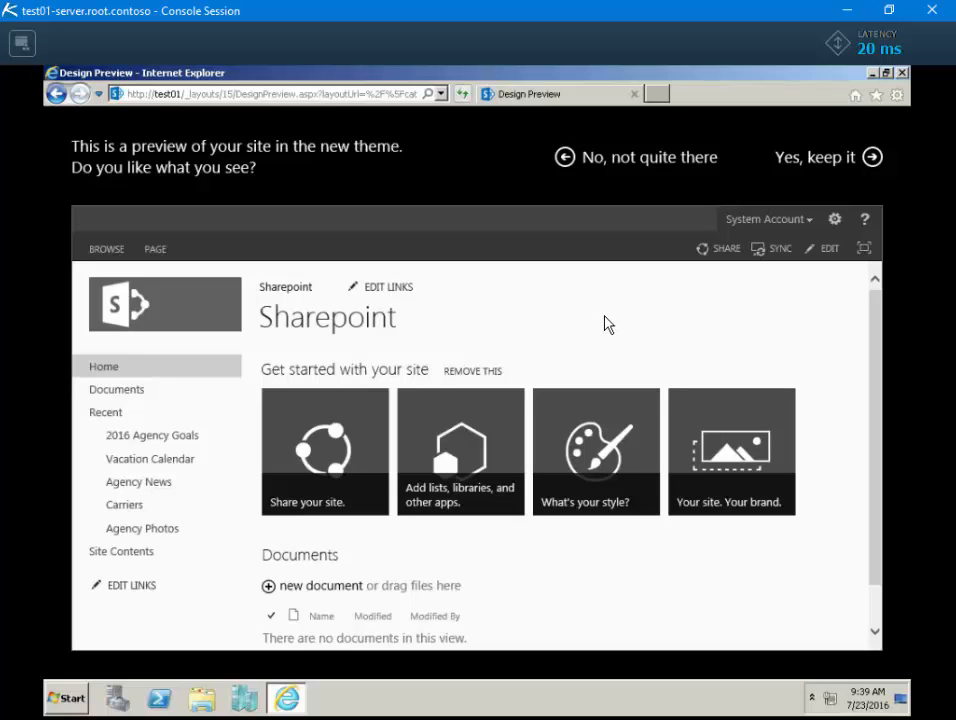
pyautogui.click(815, 160)
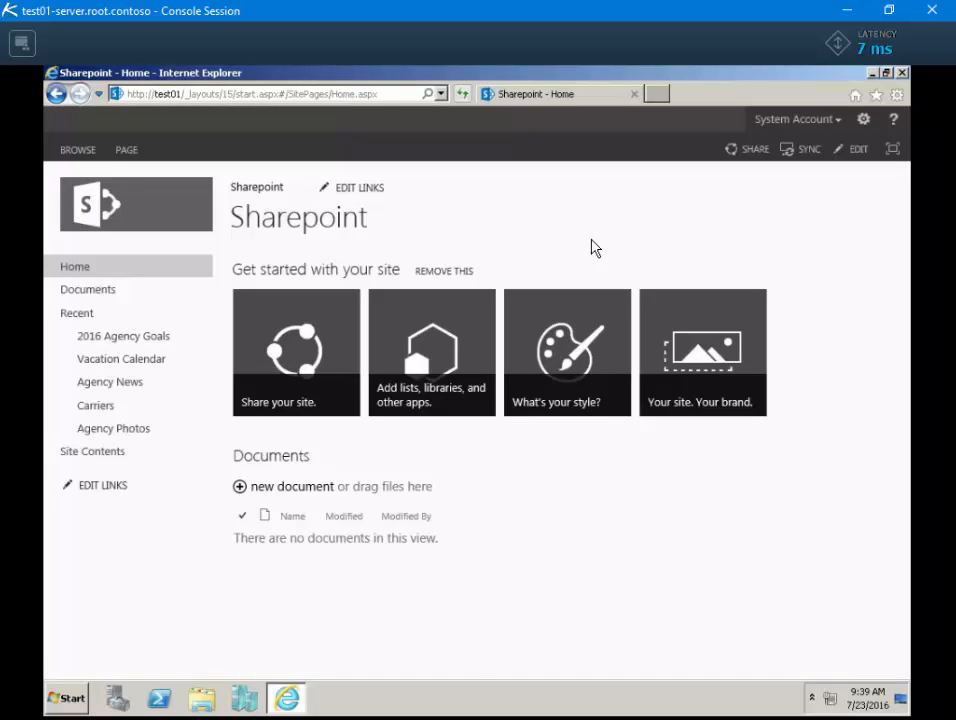
# - Set the site's title to Agency Portal
pyautogui.click(705, 355)
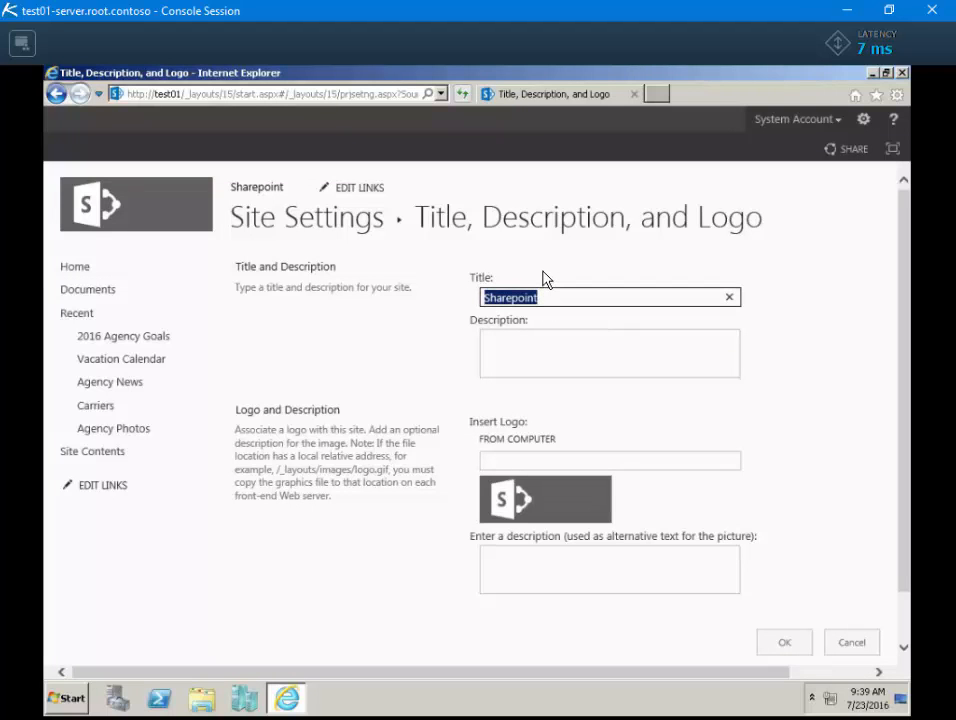
pyautogui.write('A')
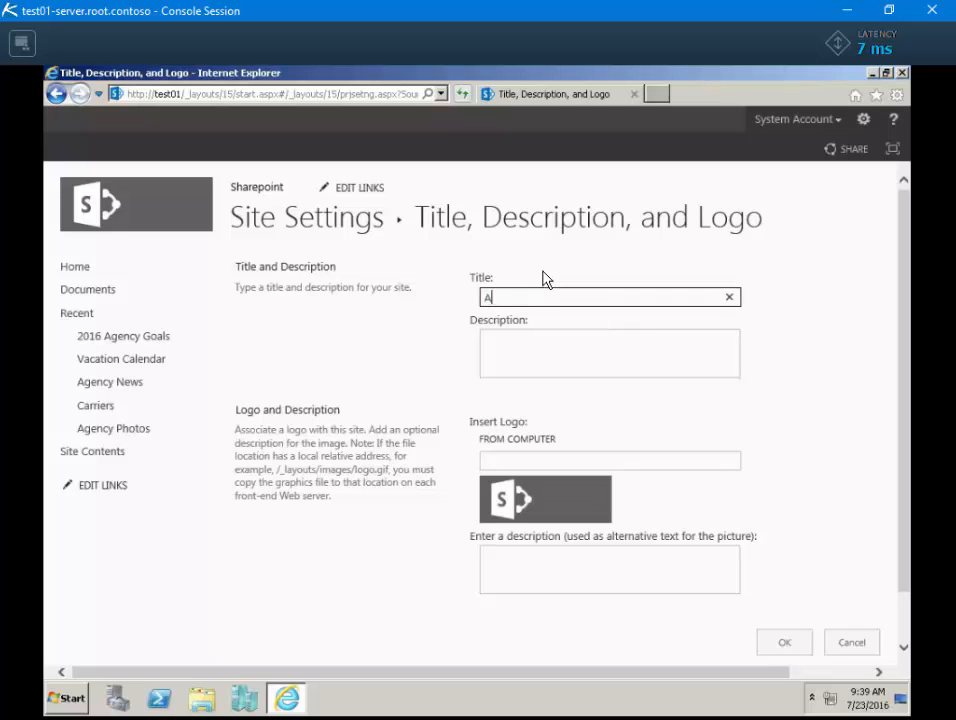
pyautogui.write('gency Portal')
pyautogui.click(594, 460)
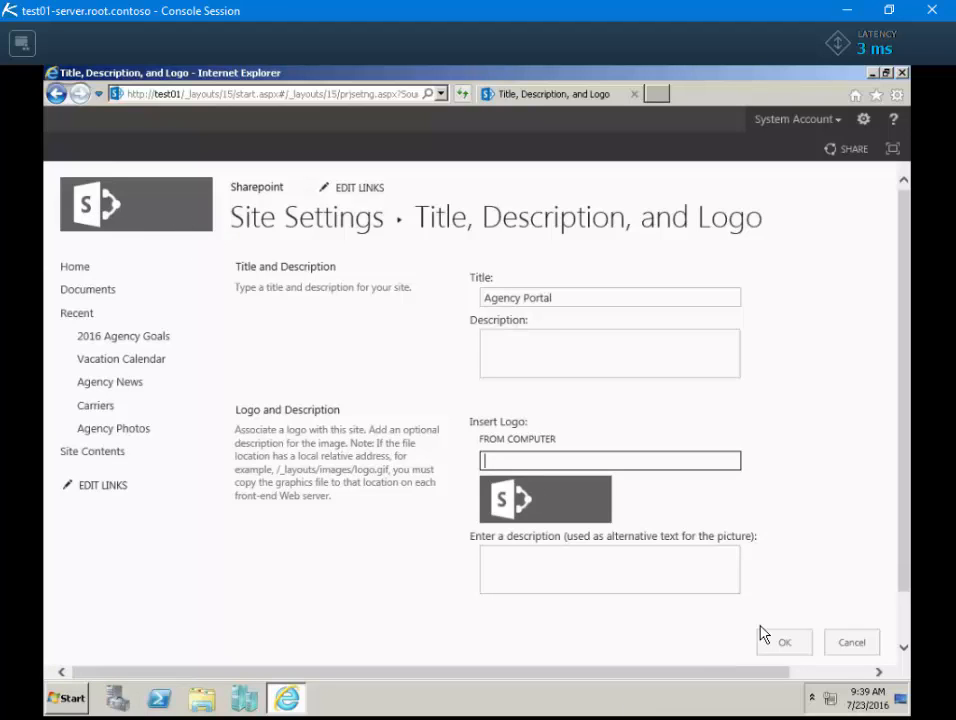
pyautogui.click(786, 643)
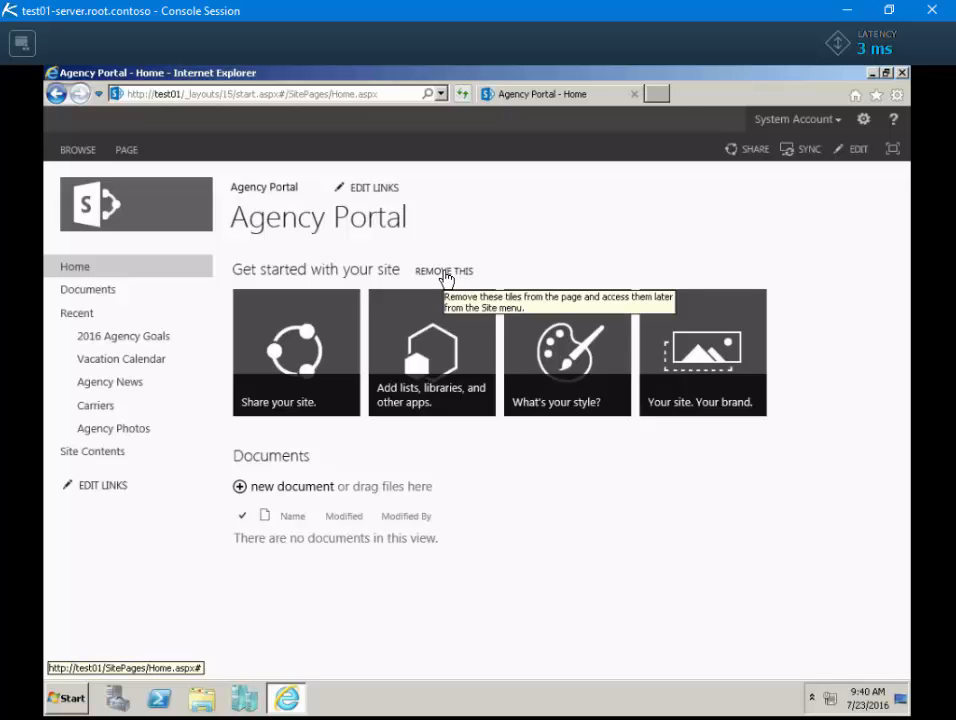
# - Remove the getting-started tiles from the home page and delete its Documents web part
pyautogui.click(446, 276)
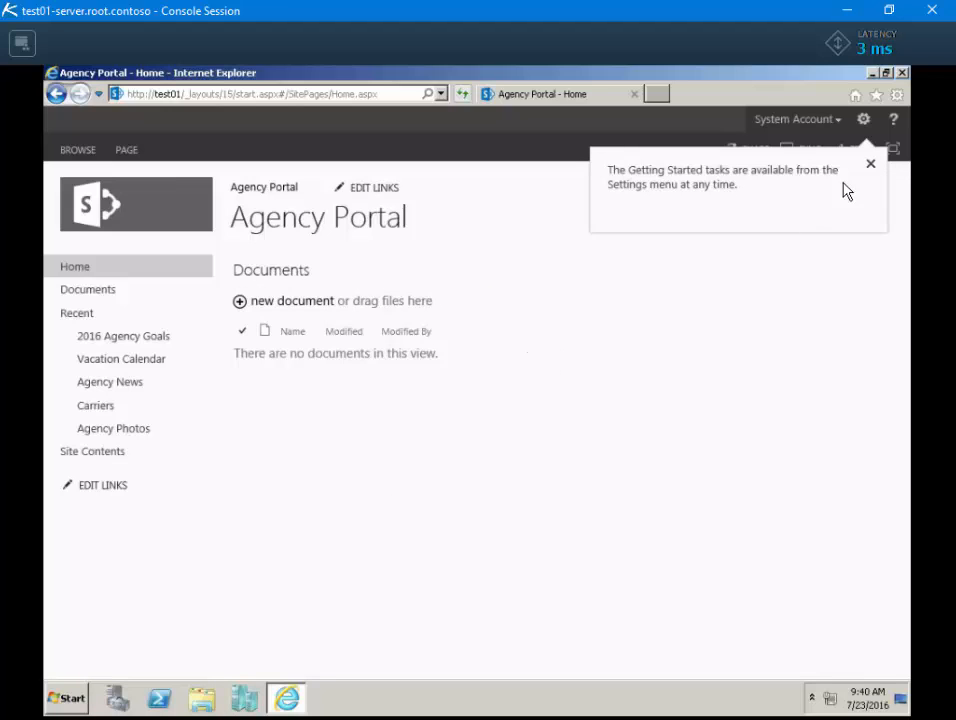
pyautogui.click(870, 164)
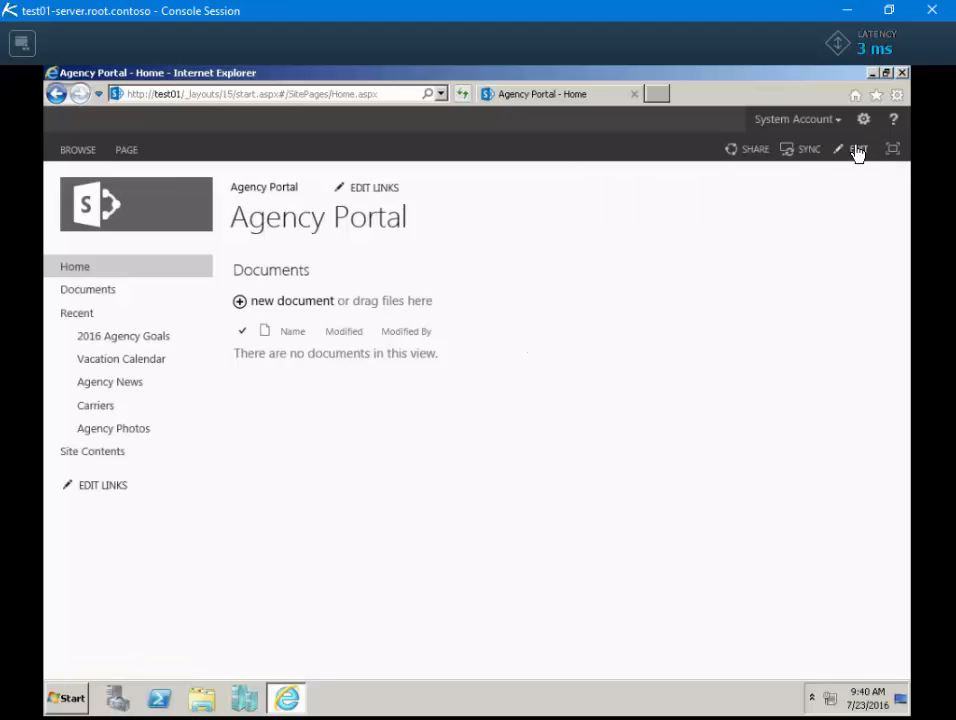
pyautogui.click(857, 150)
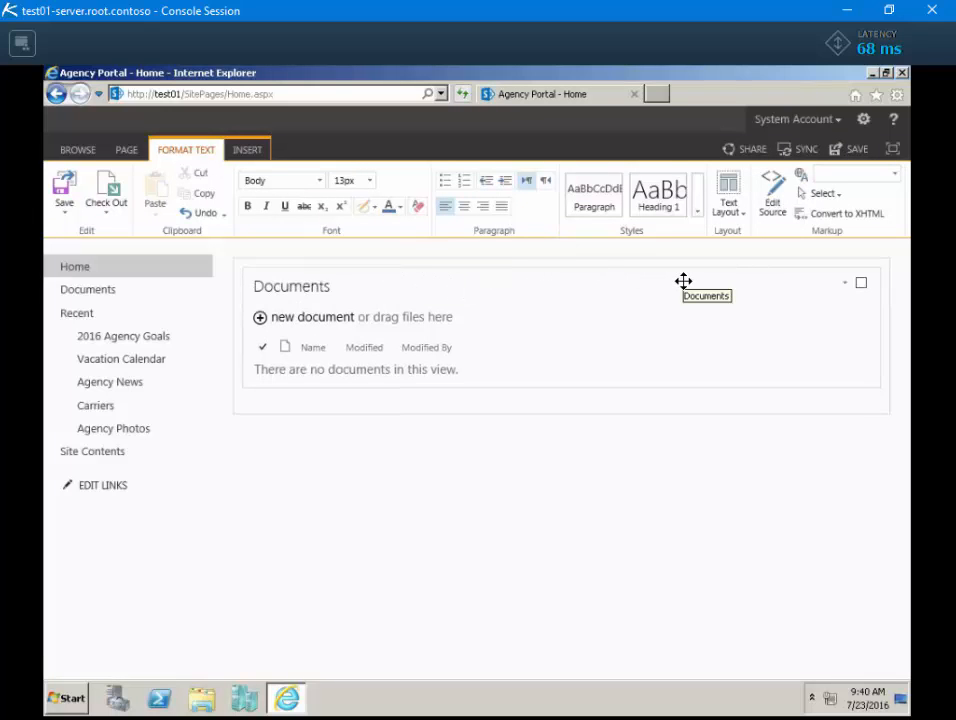
pyautogui.click(845, 286)
pyautogui.click(782, 331)
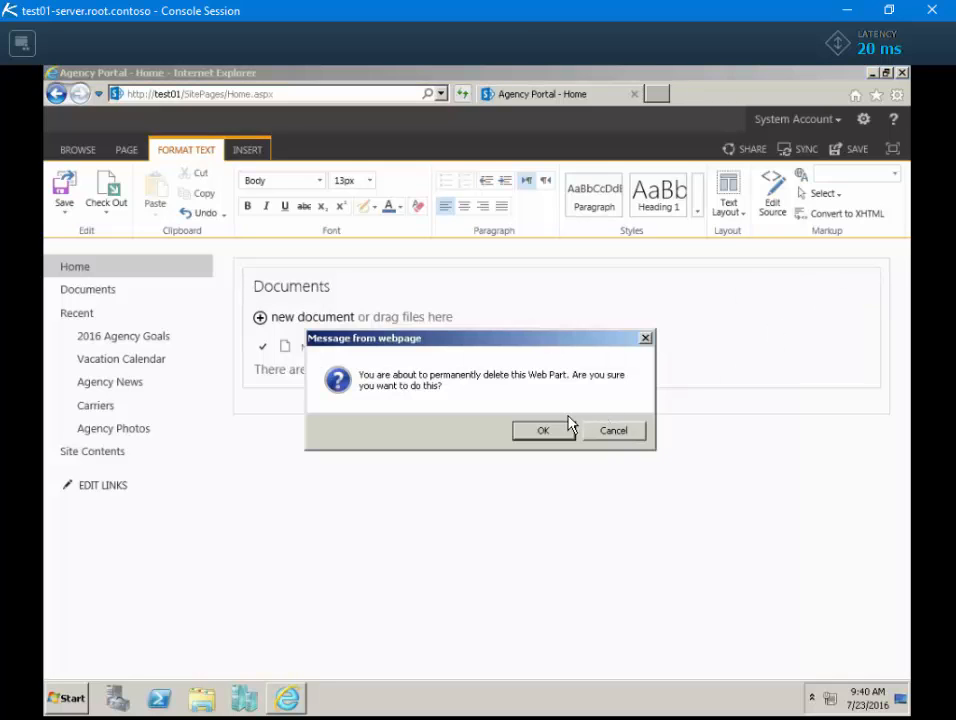
pyautogui.click(530, 430)
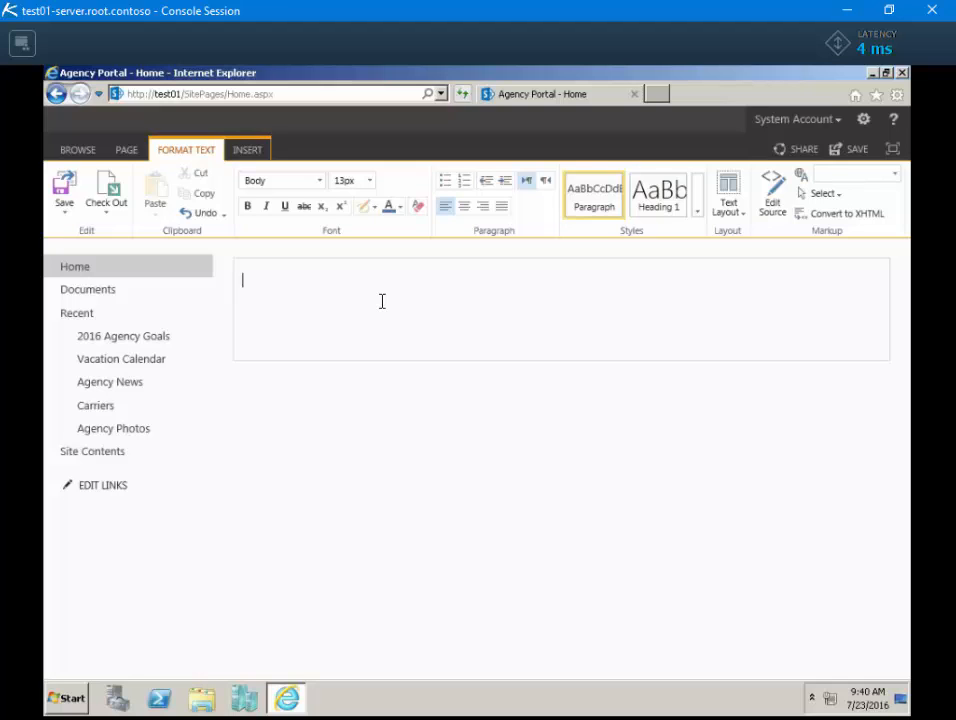
# - Set the home page's text layout to two columns with header
pyautogui.click(728, 214)
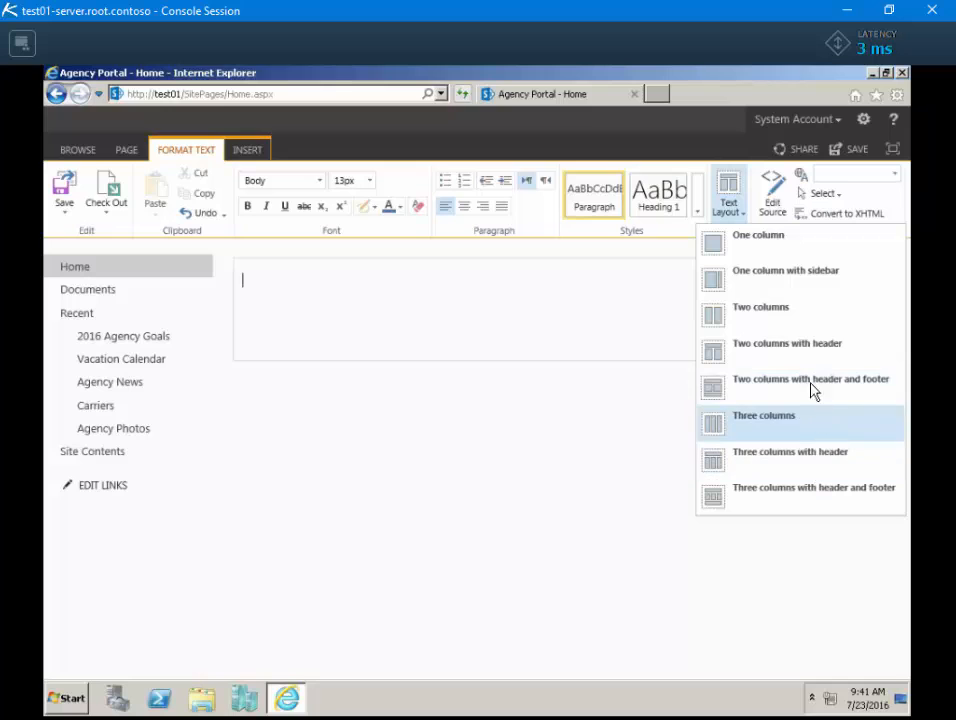
pyautogui.click(796, 352)
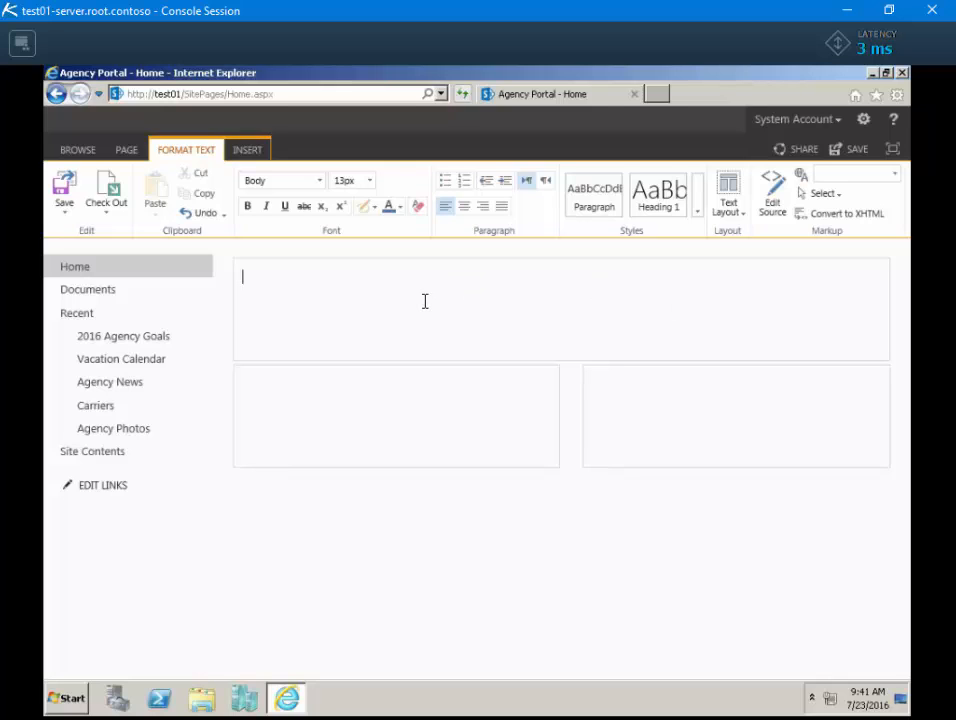
pyautogui.write(';lhlkjgjhdhgd')
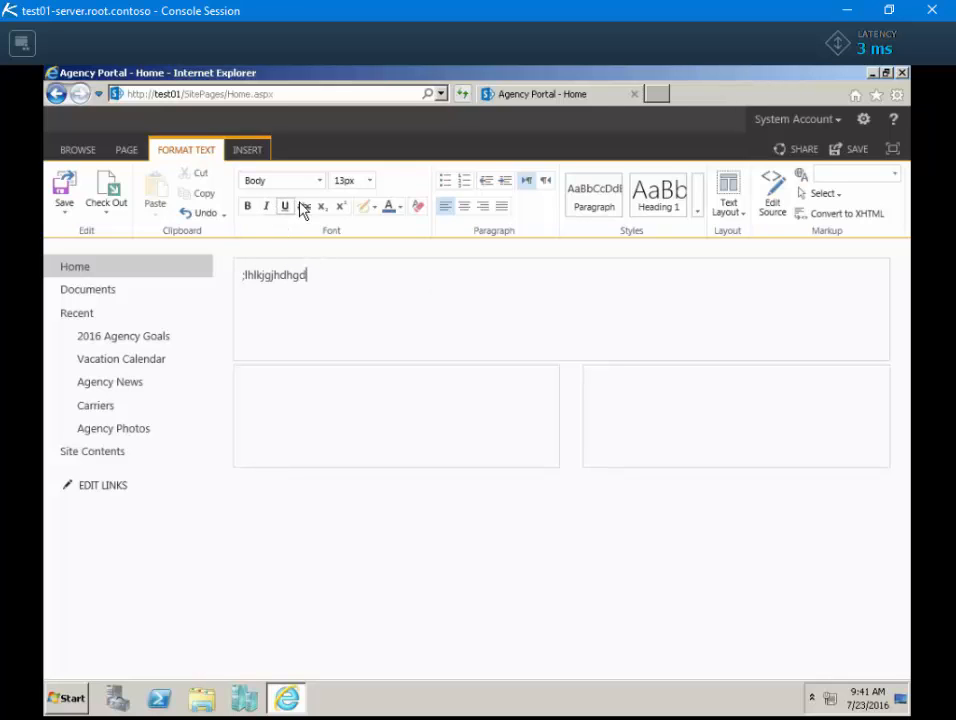
pyautogui.click(250, 153)
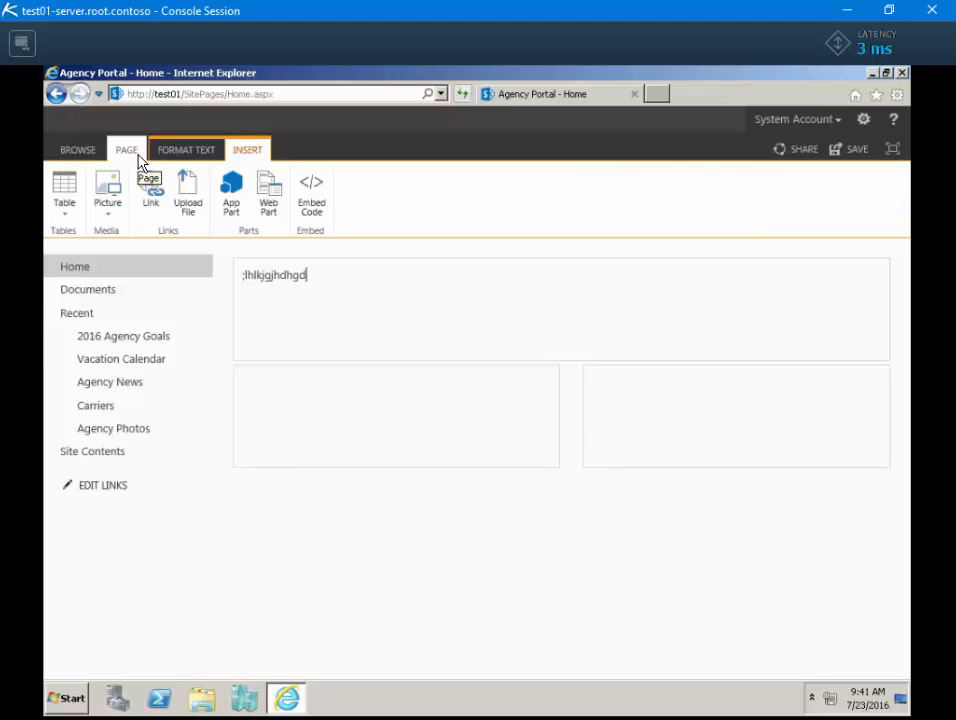
pyautogui.moveTo(324, 275); pyautogui.dragTo(237, 271)
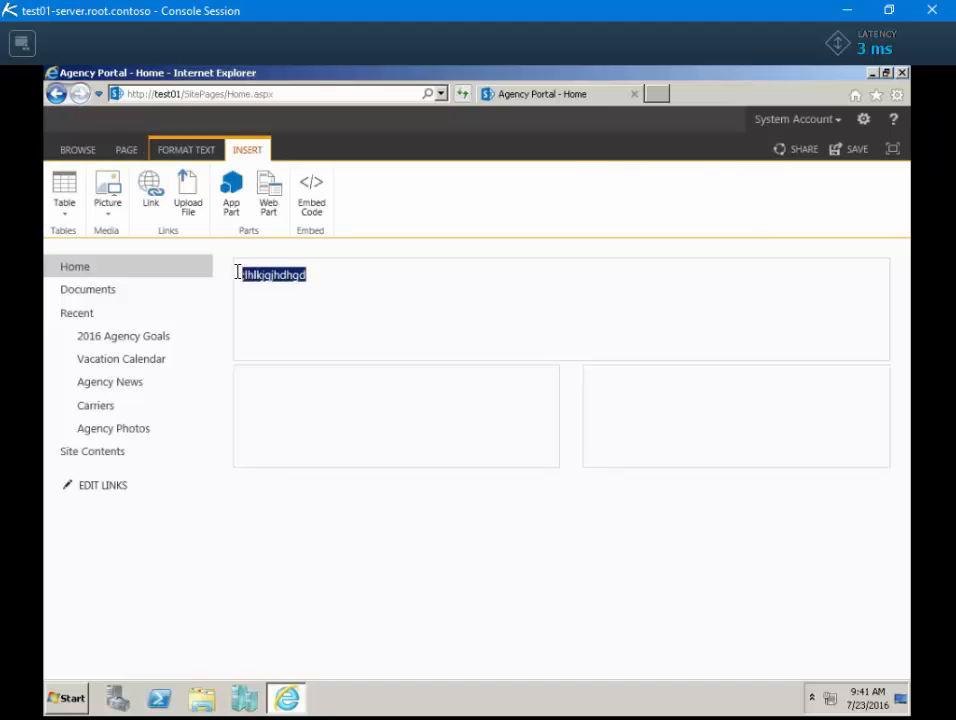
pyautogui.press('Delete')
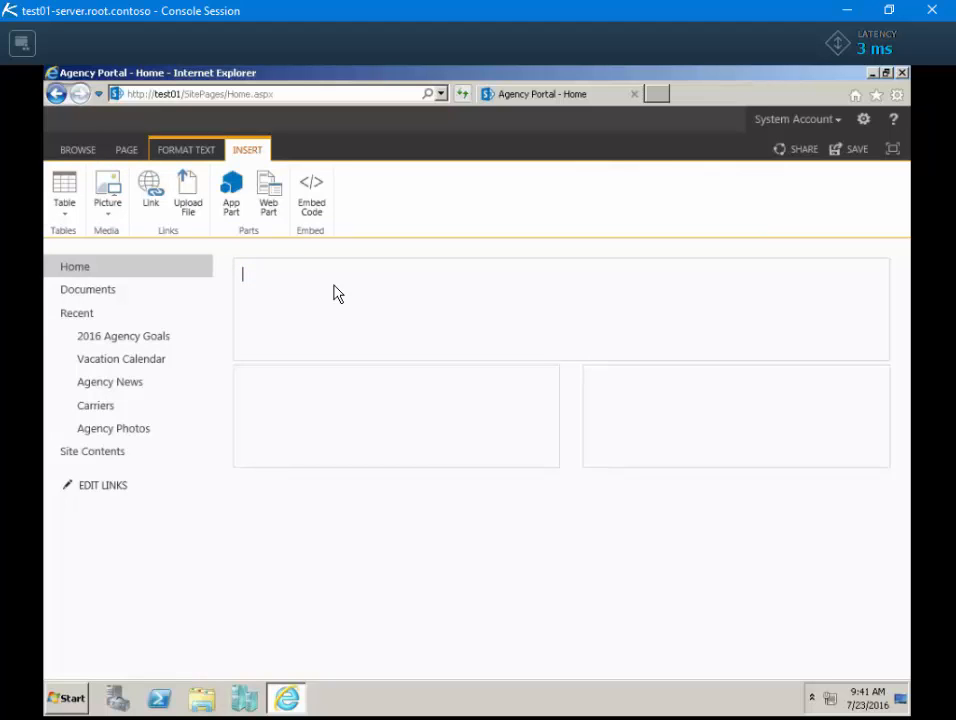
# - Apply centre alignment in the page's header zone and insert the Agency News web part there
pyautogui.click(186, 152)
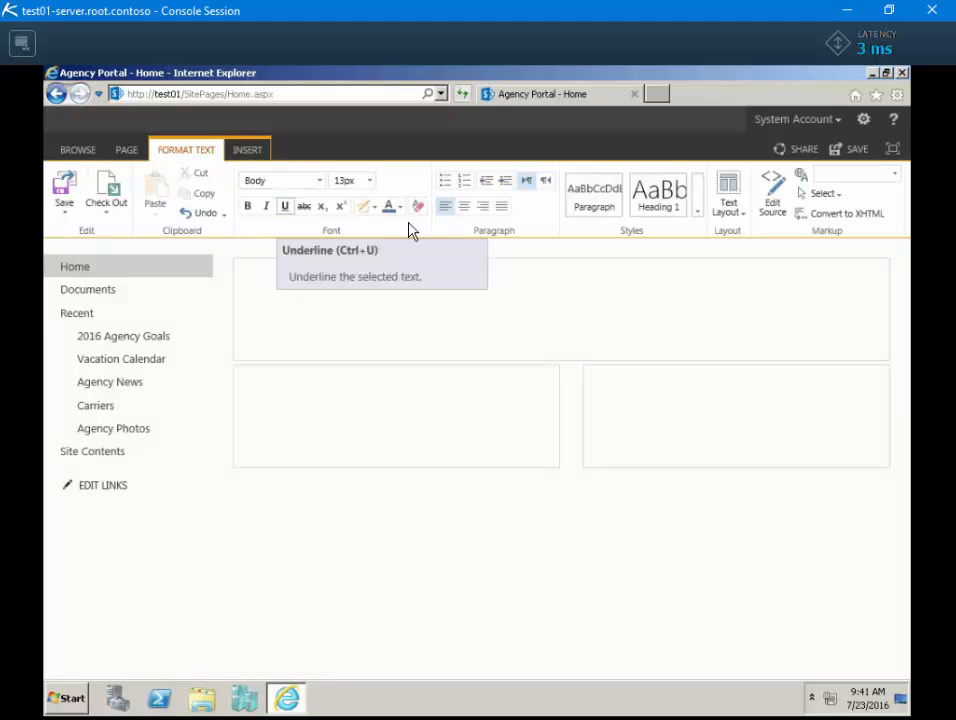
pyautogui.click(464, 206)
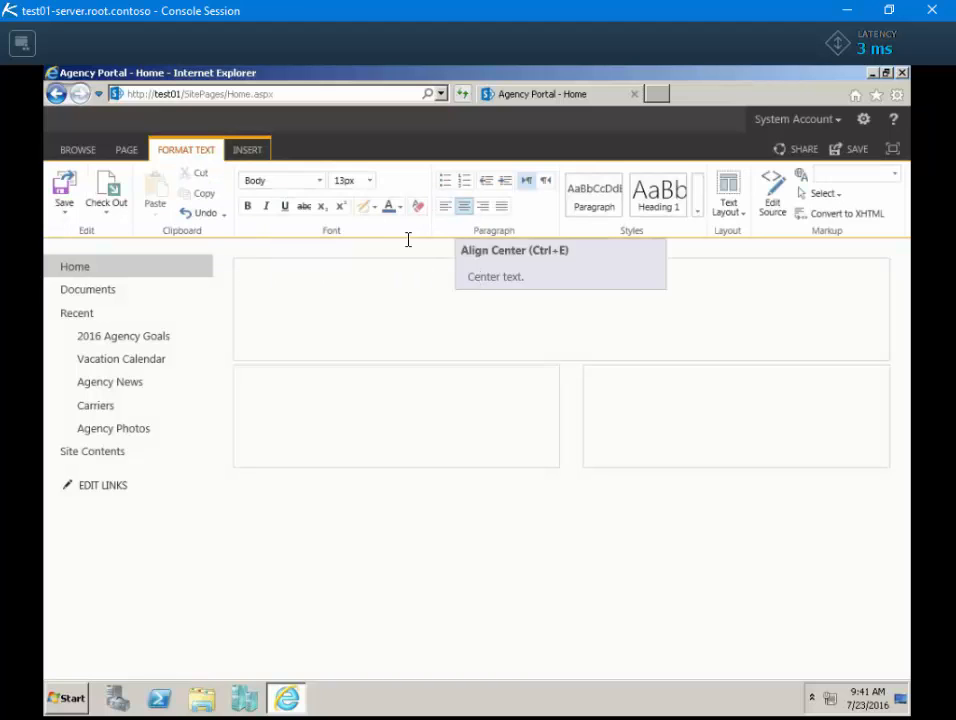
pyautogui.click(249, 160)
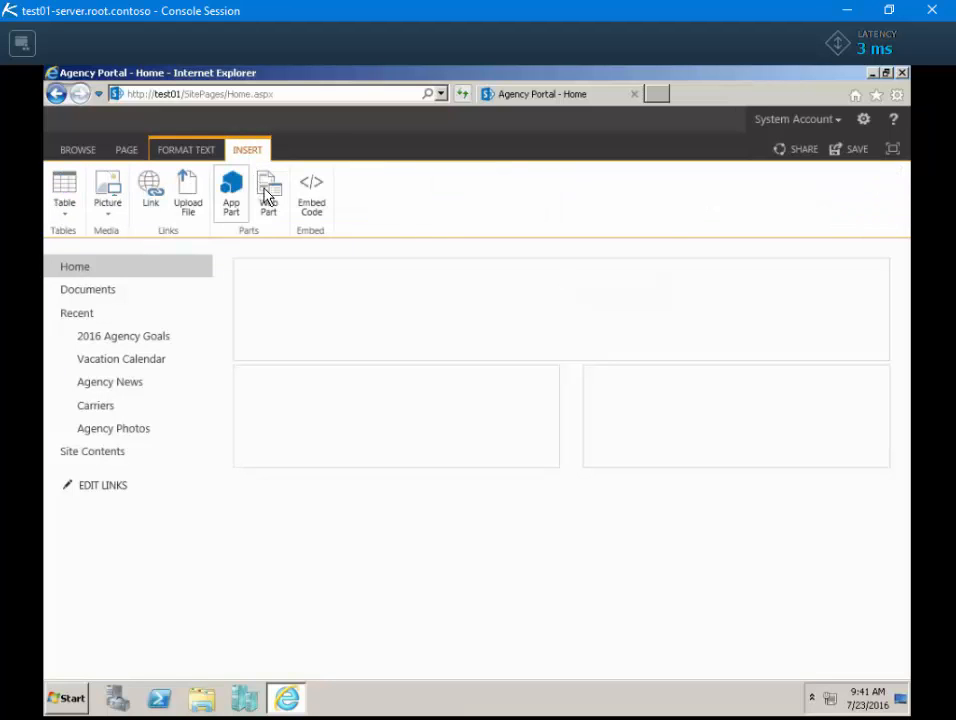
pyautogui.click(268, 198)
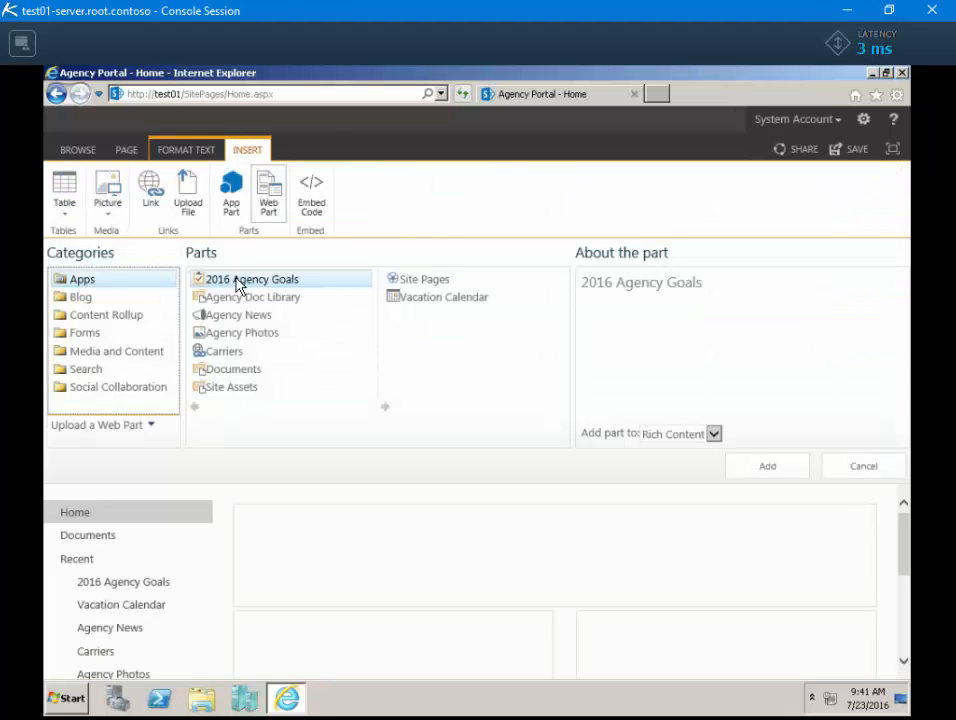
pyautogui.click(238, 316)
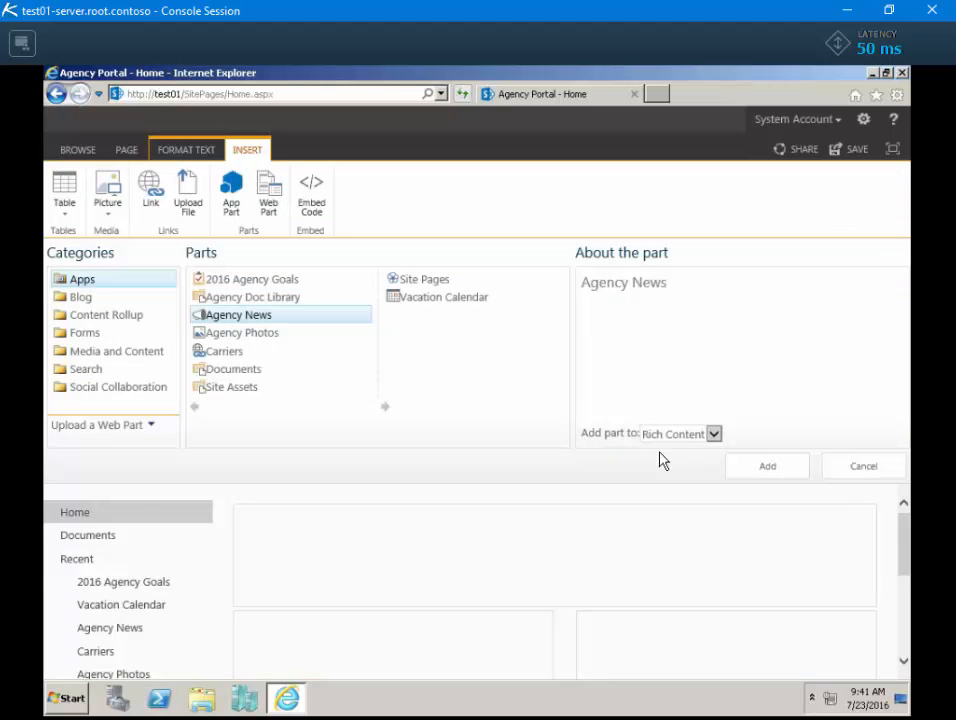
pyautogui.click(755, 467)
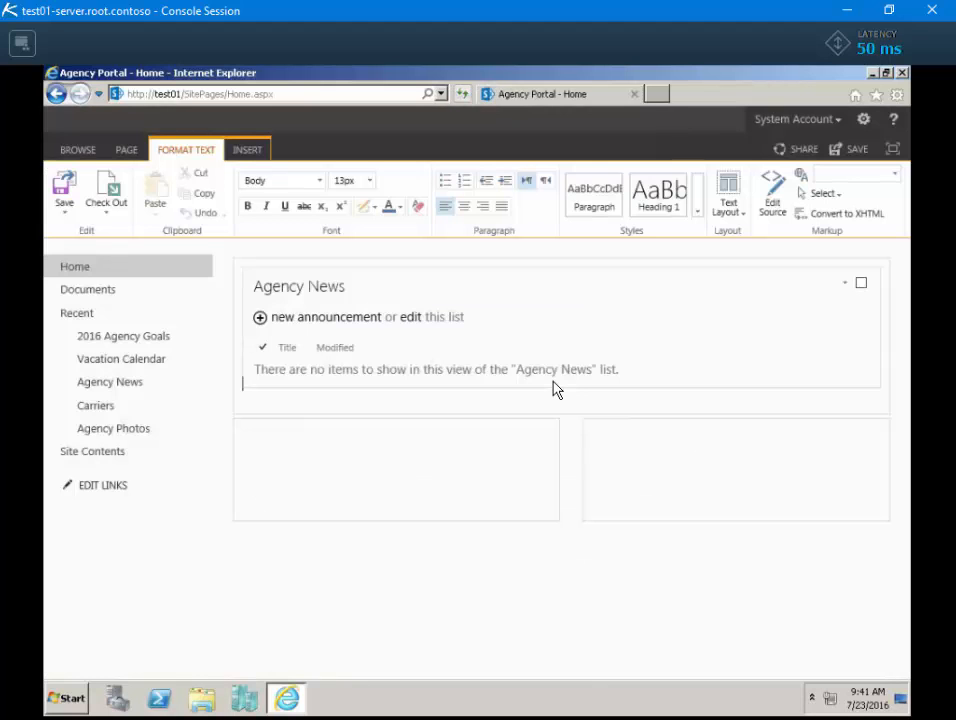
pyautogui.press('Return')
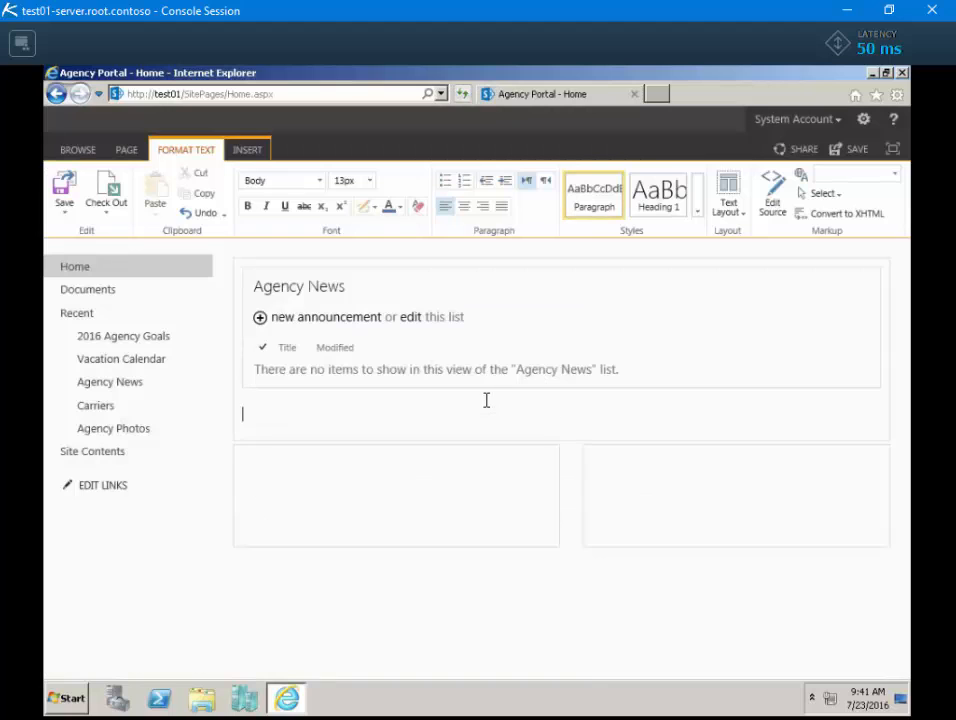
pyautogui.press('BackSpace')
pyautogui.press('BackSpace')
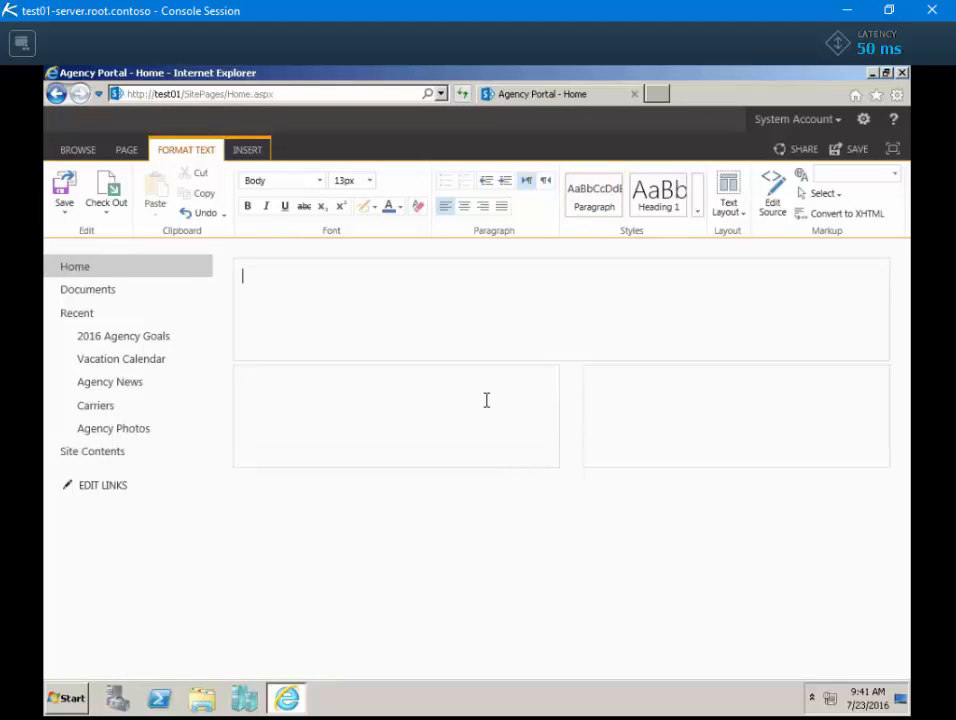
pyautogui.hotkey('ctrl', 'z')
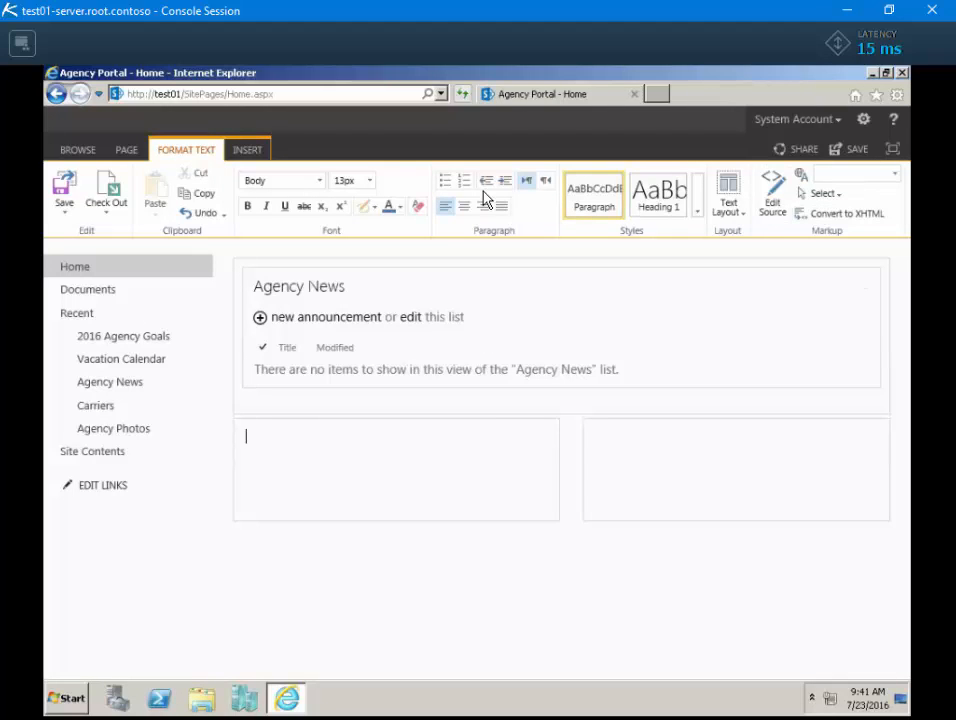
# - Try the Documents web part in the left column below the header zone and clear the blank line above it
pyautogui.click(247, 149)
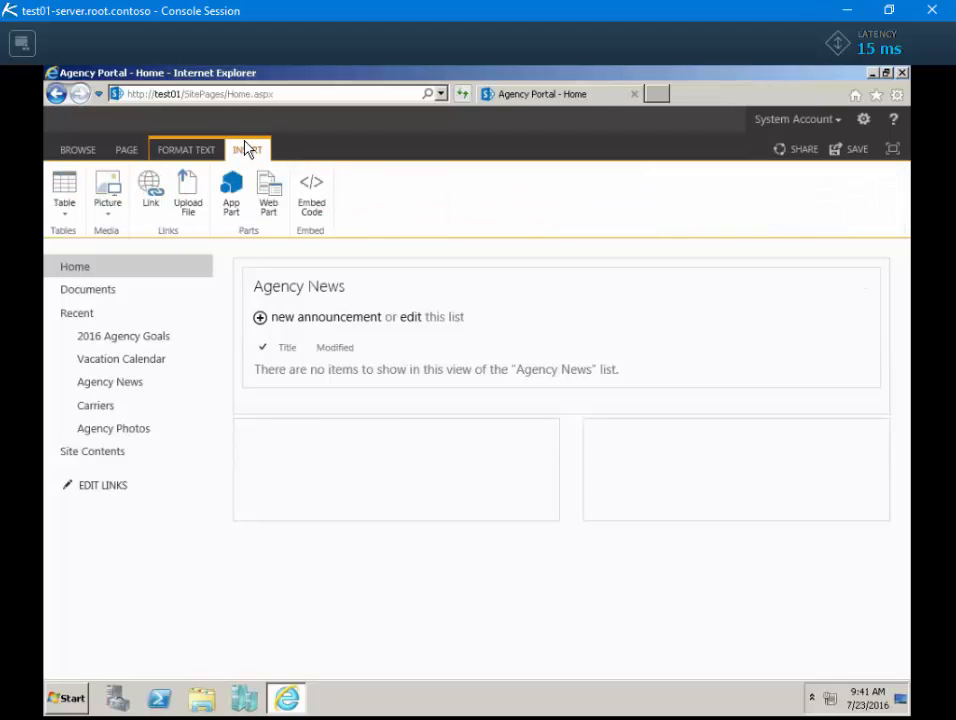
pyautogui.click(269, 200)
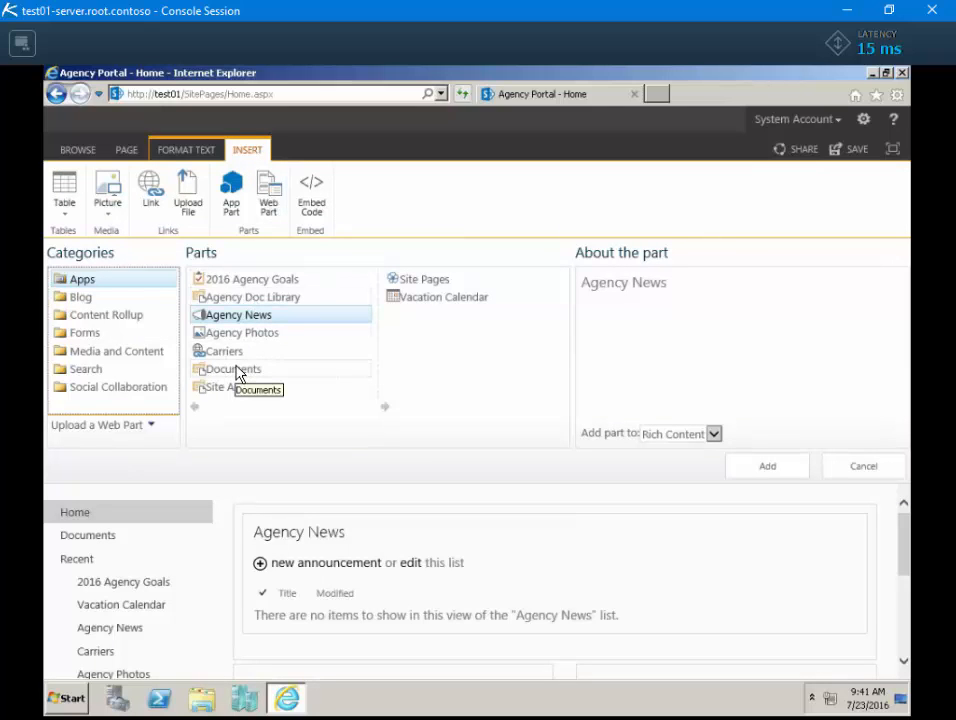
pyautogui.click(240, 372)
pyautogui.click(762, 466)
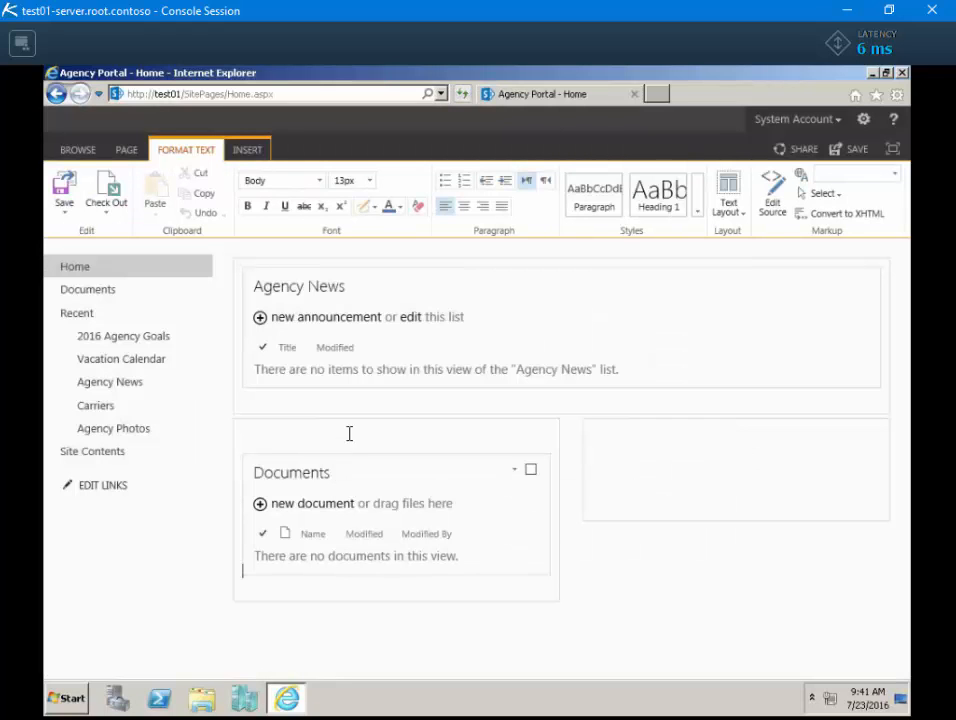
pyautogui.press('Delete')
pyautogui.press('Delete')
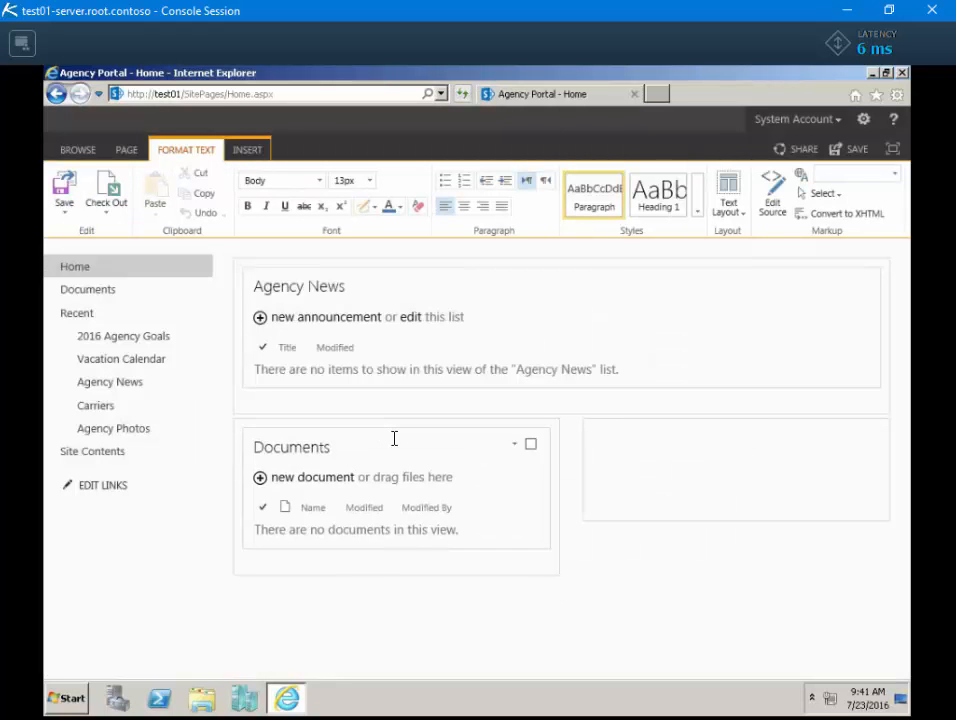
# - Insert the Agency Doc Library web part into the left column below the Agency News header zone
pyautogui.click(257, 149)
pyautogui.click(274, 198)
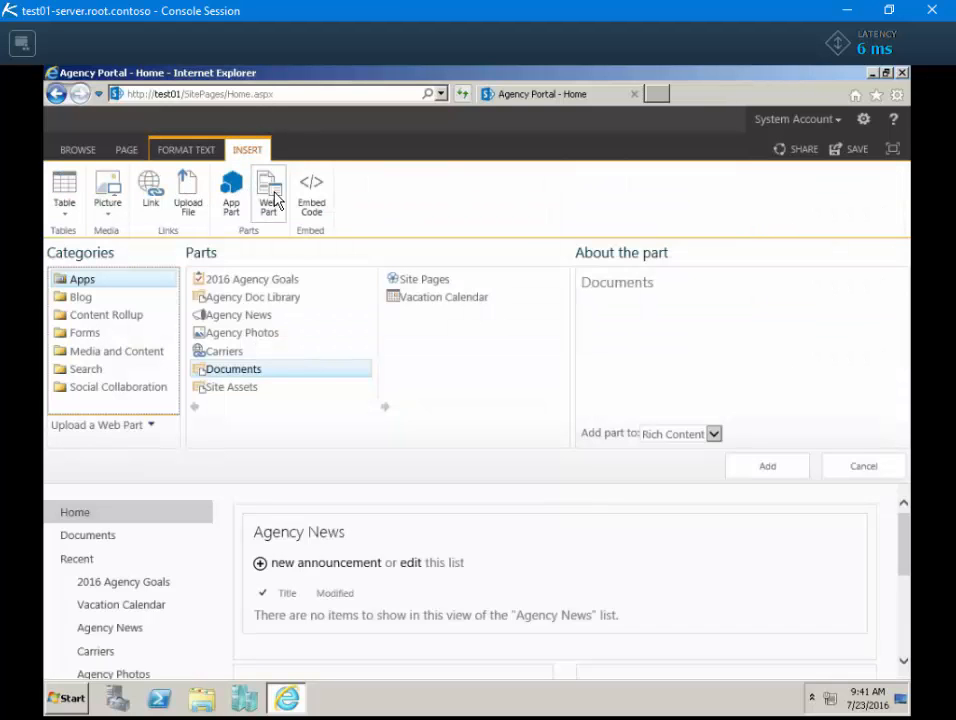
pyautogui.click(264, 298)
pyautogui.click(757, 466)
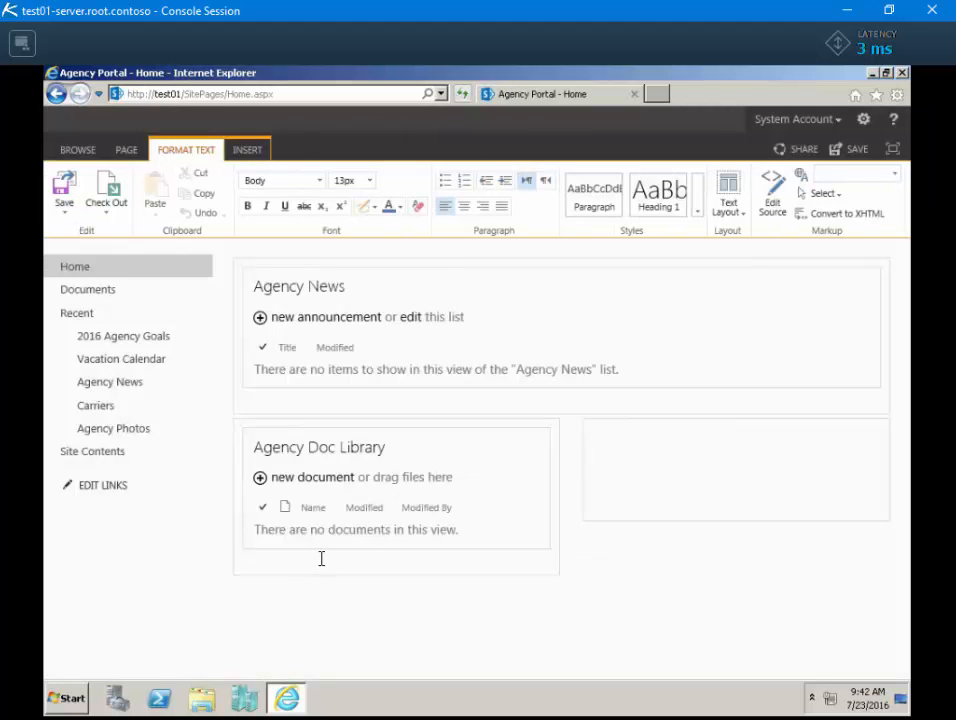
# - Insert the Carriers web part into the right column below the Agency News header zone
pyautogui.click(685, 455)
pyautogui.click(245, 150)
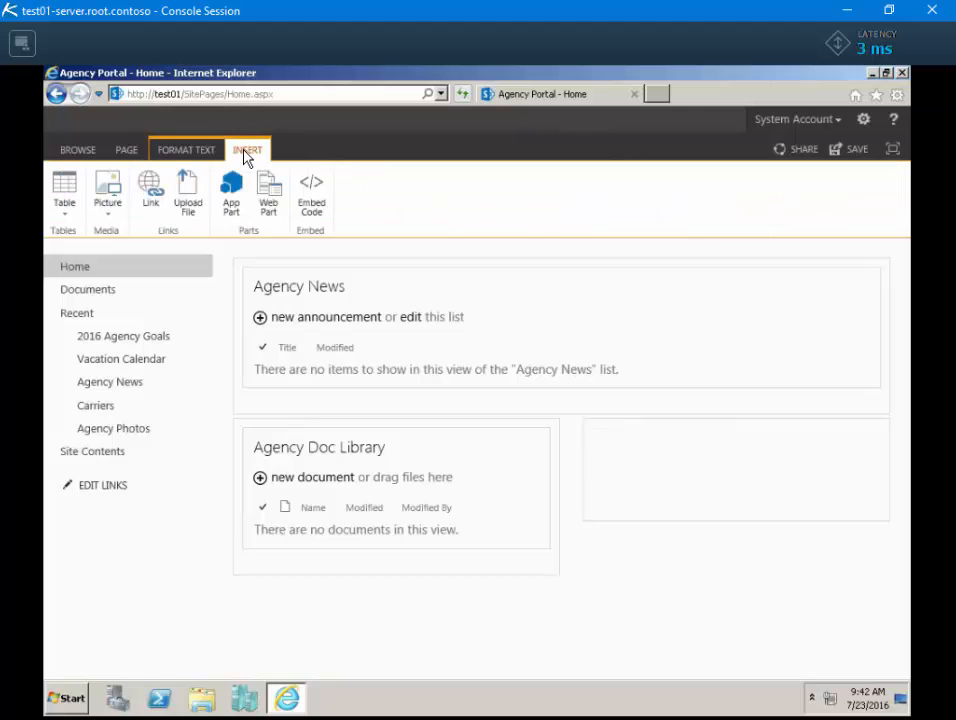
pyautogui.click(268, 208)
pyautogui.click(233, 352)
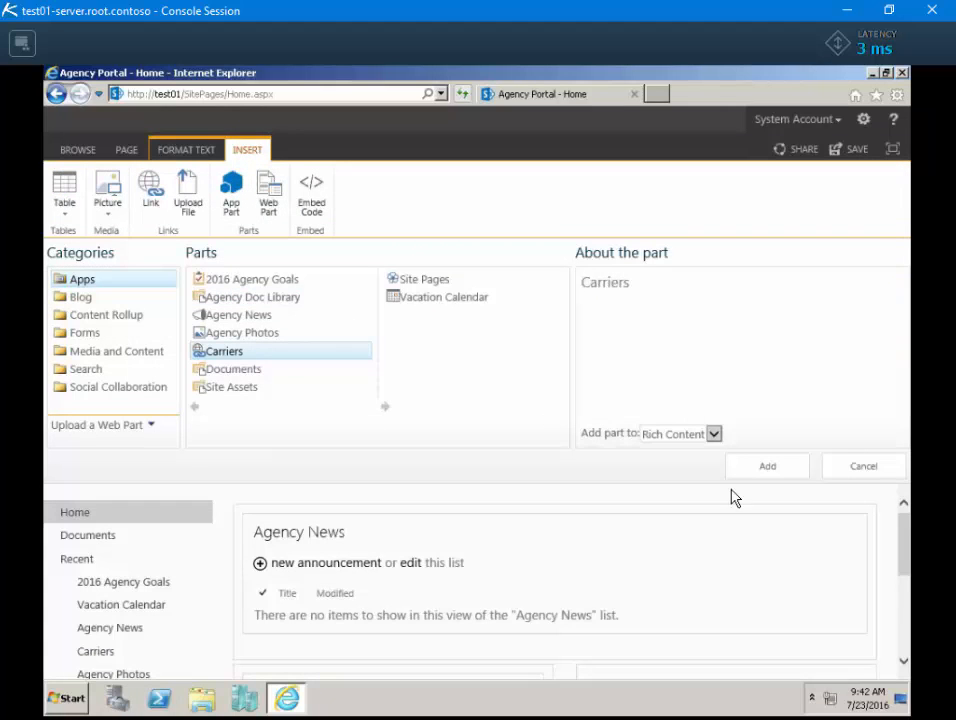
pyautogui.click(769, 470)
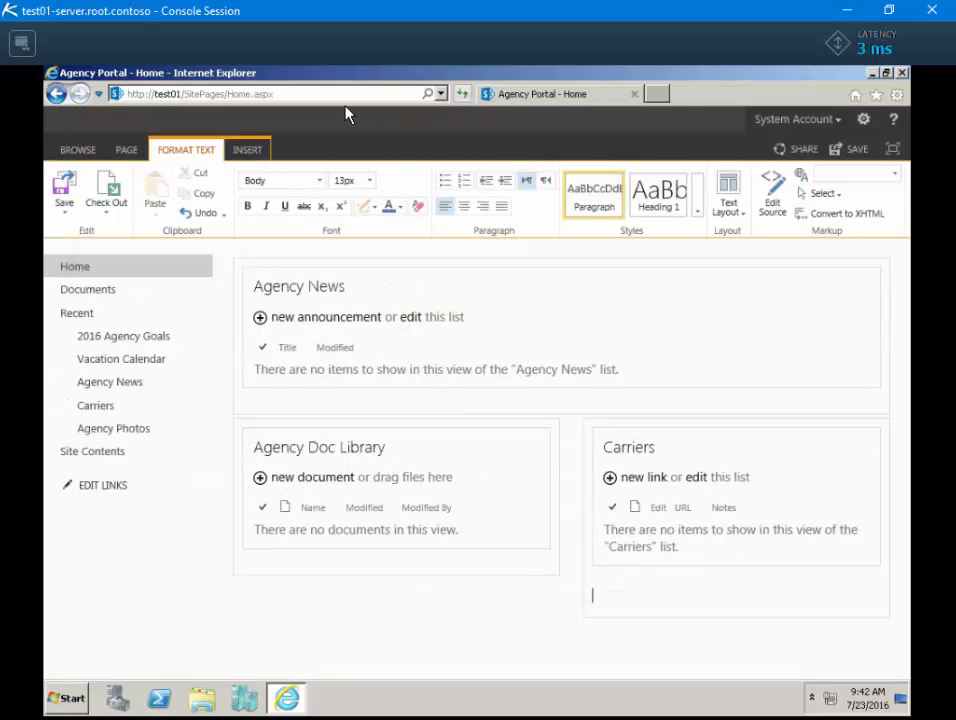
# - Insert the 2016 Agency Goals web part below Carriers in the right column
pyautogui.click(247, 150)
pyautogui.click(270, 203)
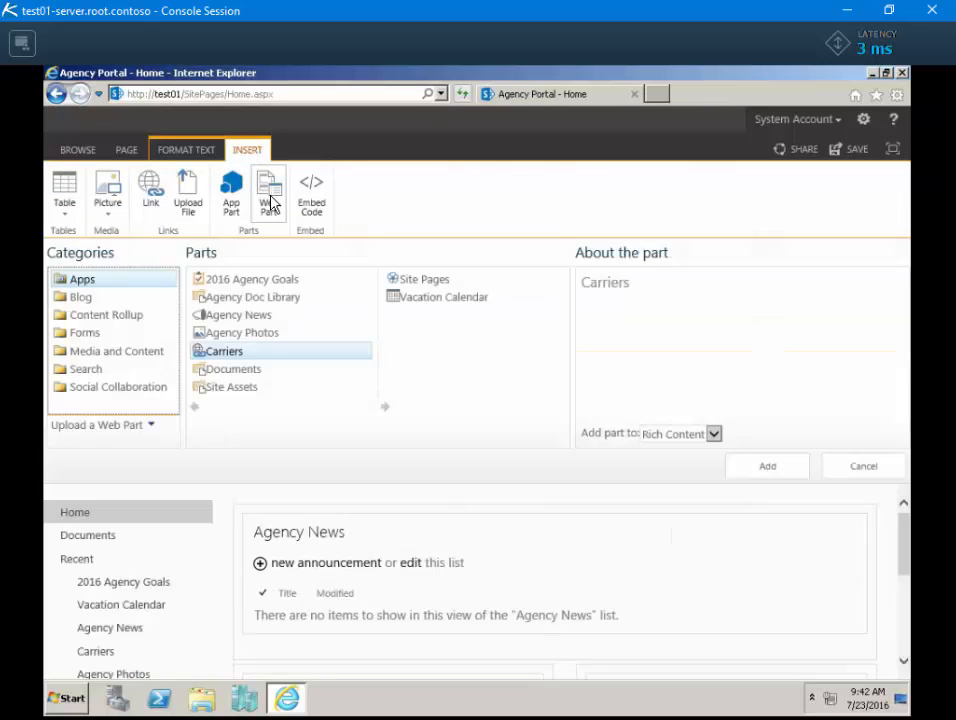
pyautogui.click(293, 281)
pyautogui.click(766, 465)
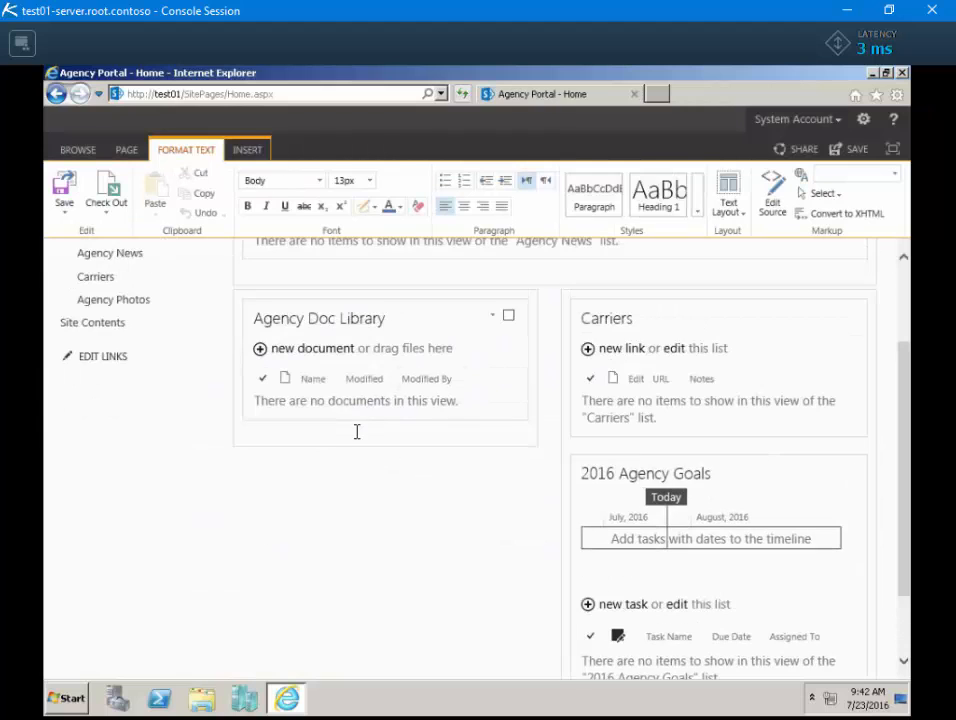
# - Insert the Agency Photos web part below Agency Doc Library in the left column
pyautogui.click(247, 150)
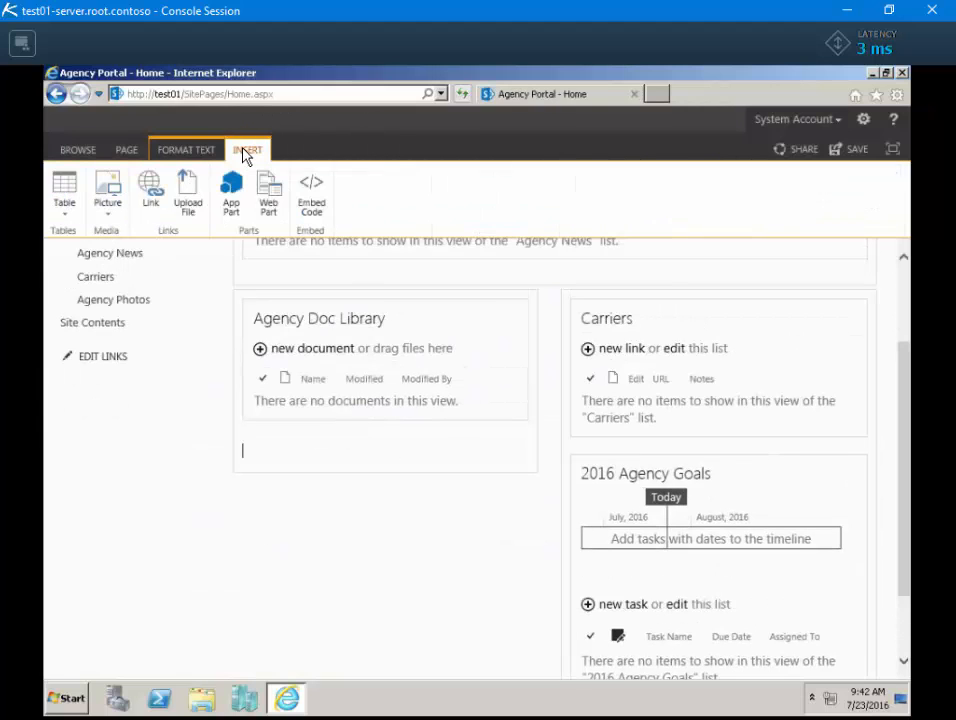
pyautogui.click(268, 192)
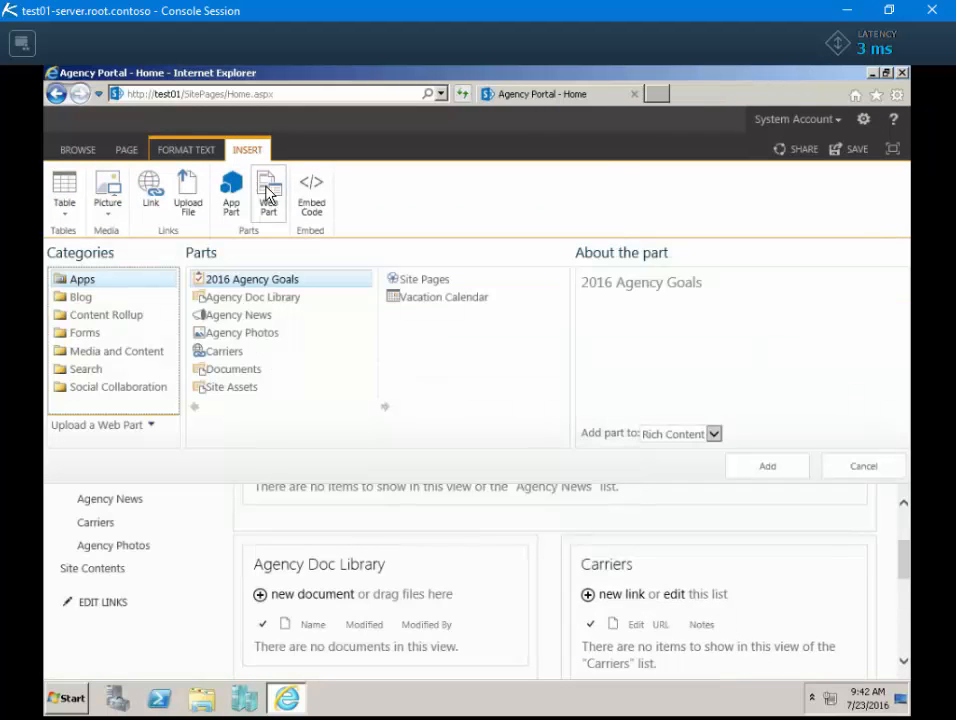
pyautogui.click(243, 335)
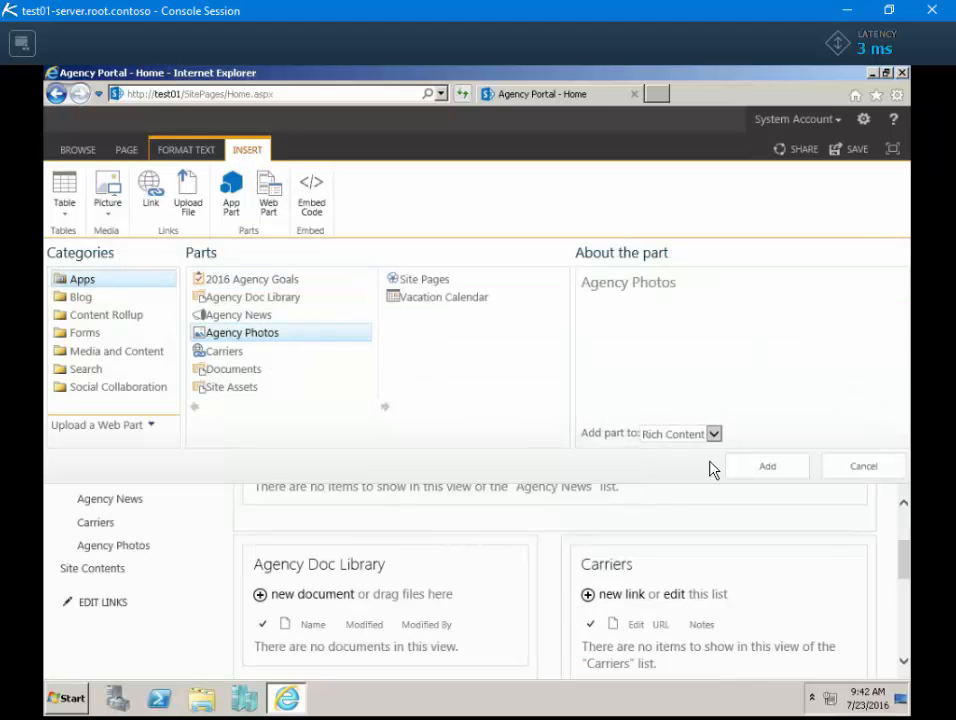
pyautogui.click(766, 467)
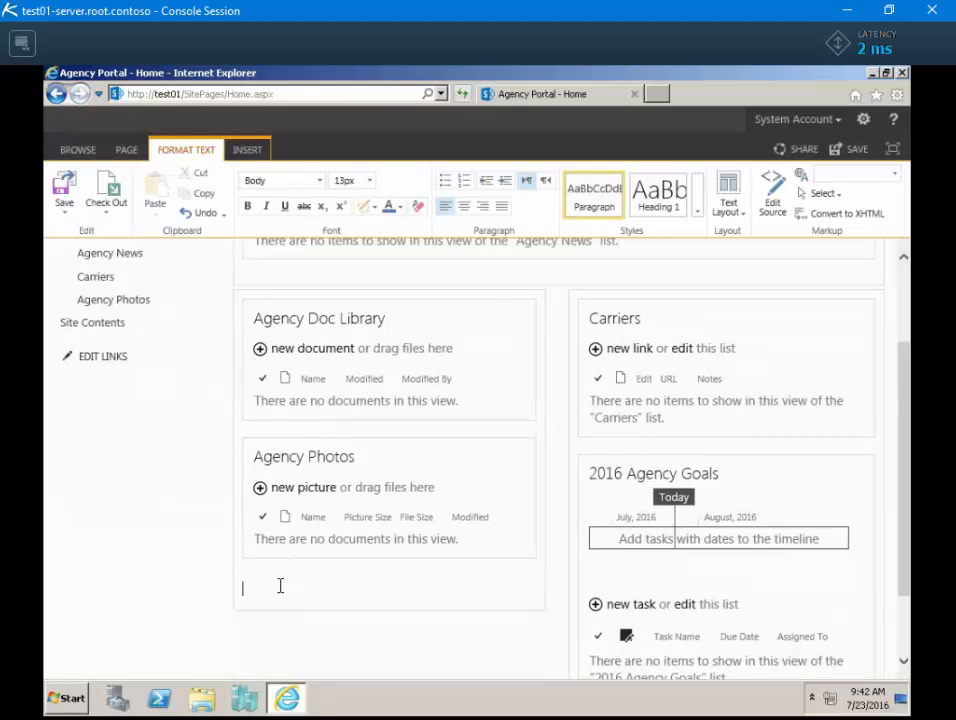
# - Insert the Vacation Calendar web part below Agency Photos and save the home page
pyautogui.click(250, 150)
pyautogui.click(270, 190)
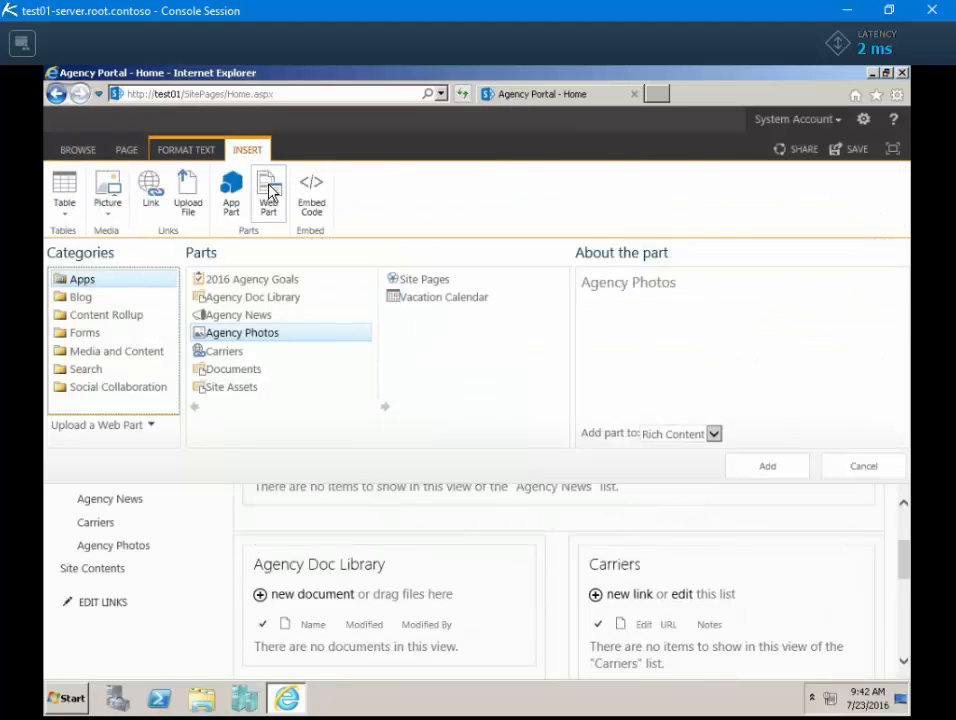
pyautogui.click(420, 297)
pyautogui.click(784, 474)
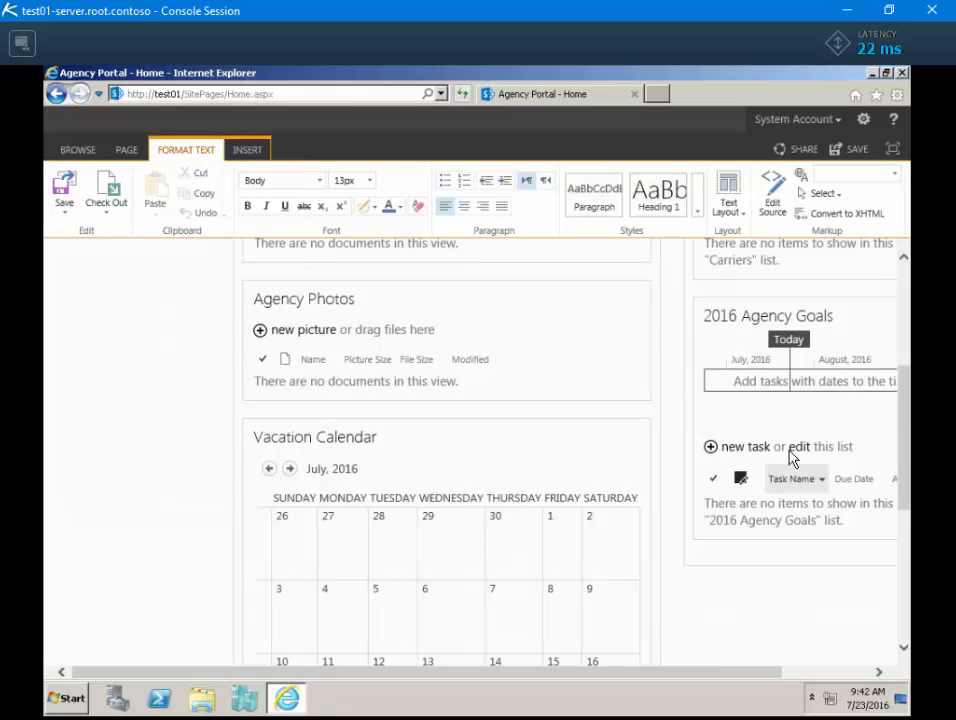
pyautogui.scroll(3, 905, 300)
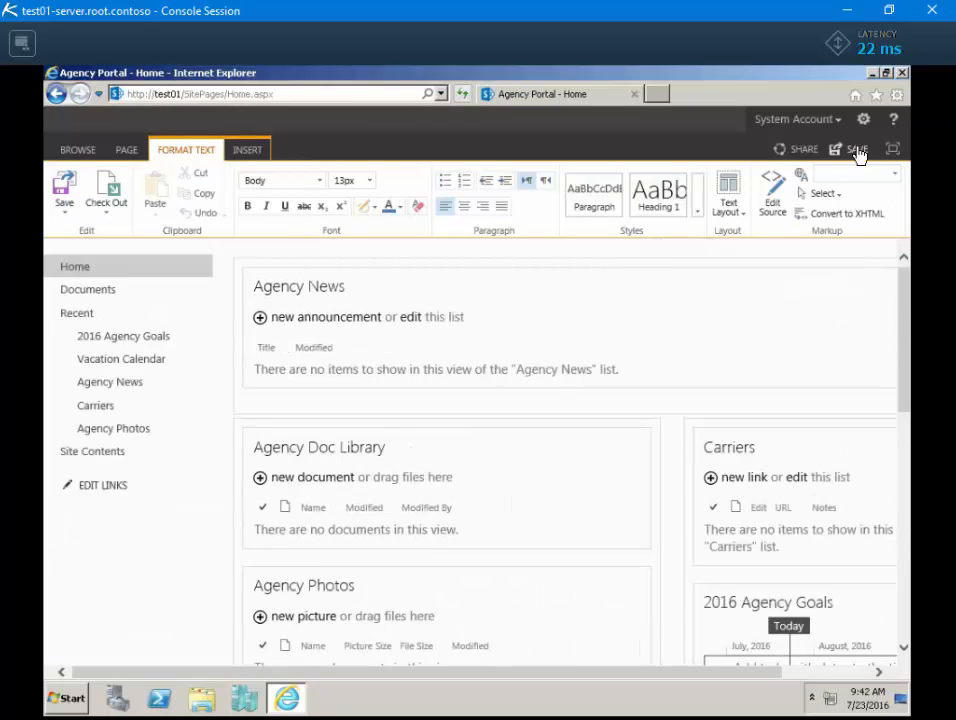
pyautogui.click(857, 151)
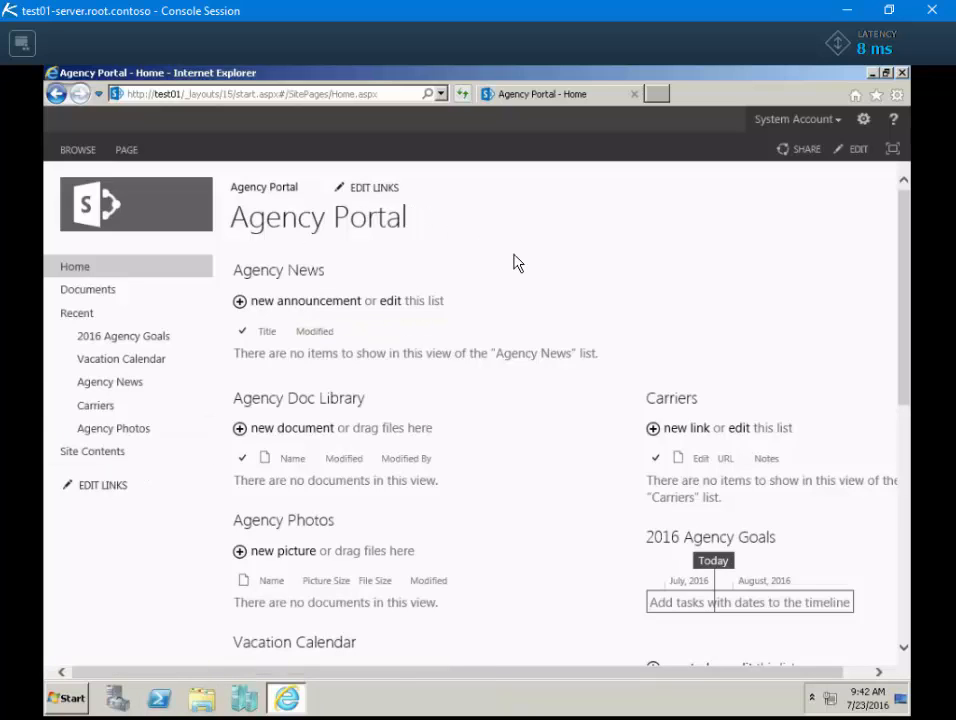
# - Create a new Agency News announcement titled "Upcoming Company Picnic"
pyautogui.click(319, 302)
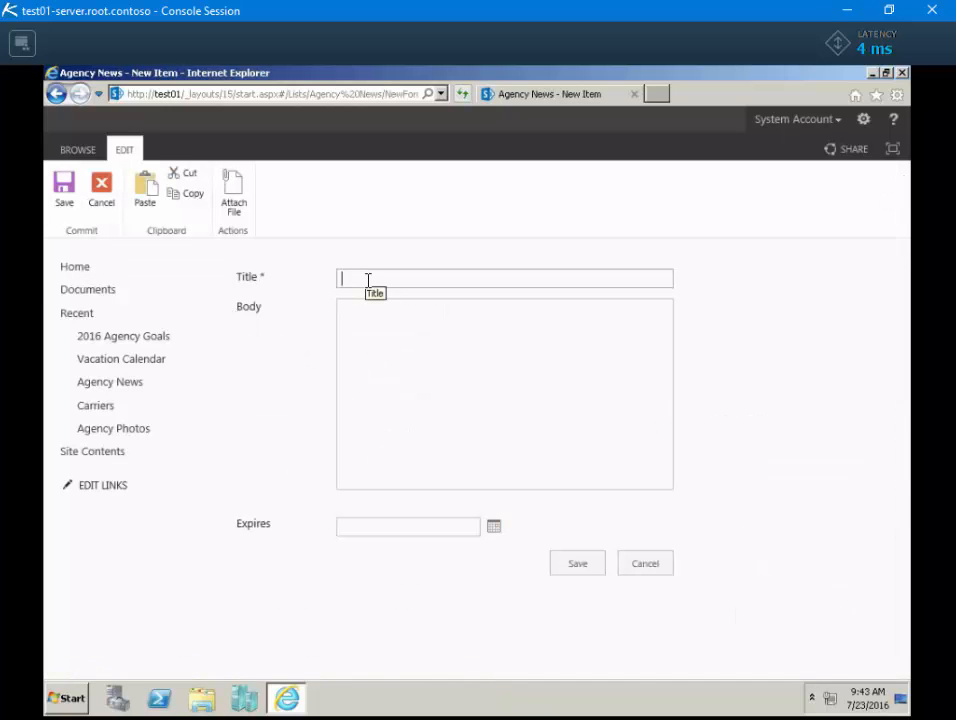
pyautogui.write('Upcom')
pyautogui.press('BackSpace')
pyautogui.press('BackSpace')
pyautogui.press('BackSpace')
pyautogui.write('ing Company Picnic')
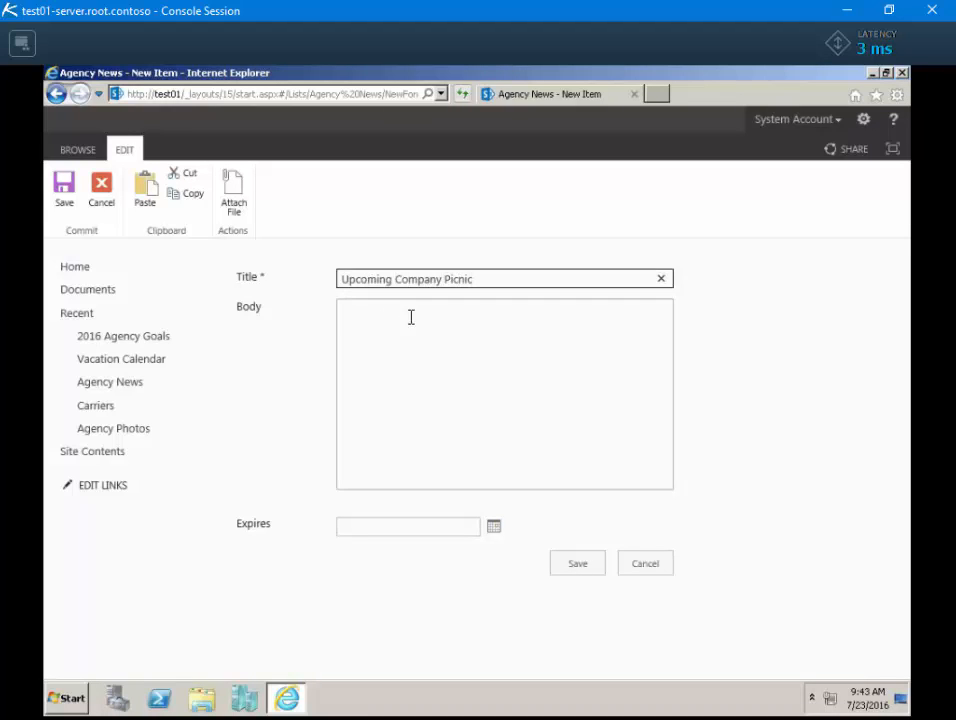
# - Set the announcement to expire on 7/30/2016, enter the placeholder body text ";kglkjglkf" and save it
pyautogui.click(424, 322)
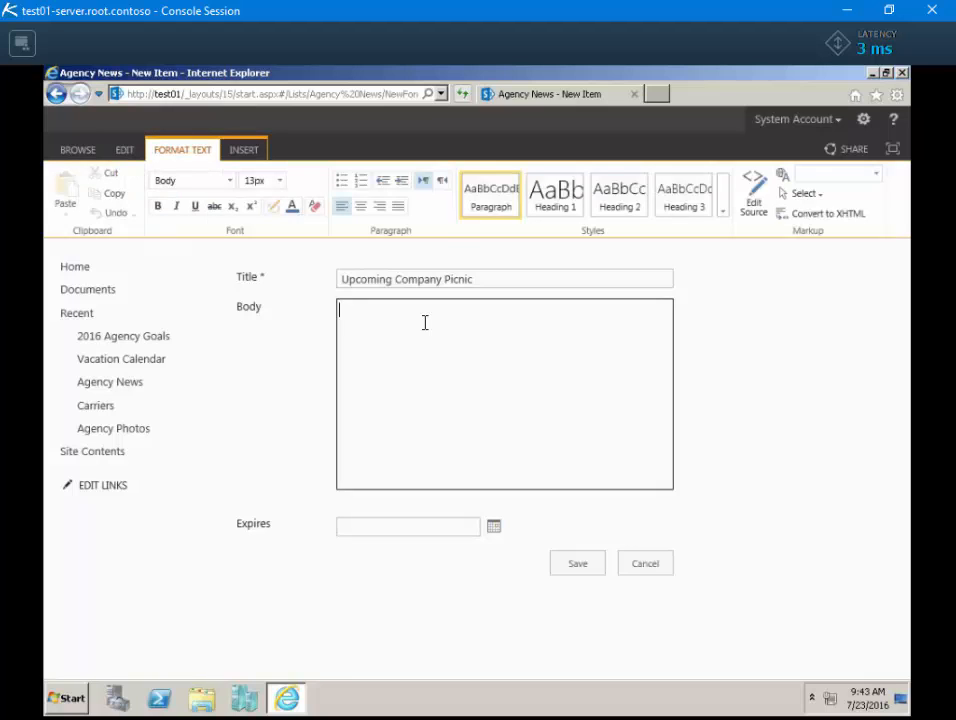
pyautogui.click(494, 529)
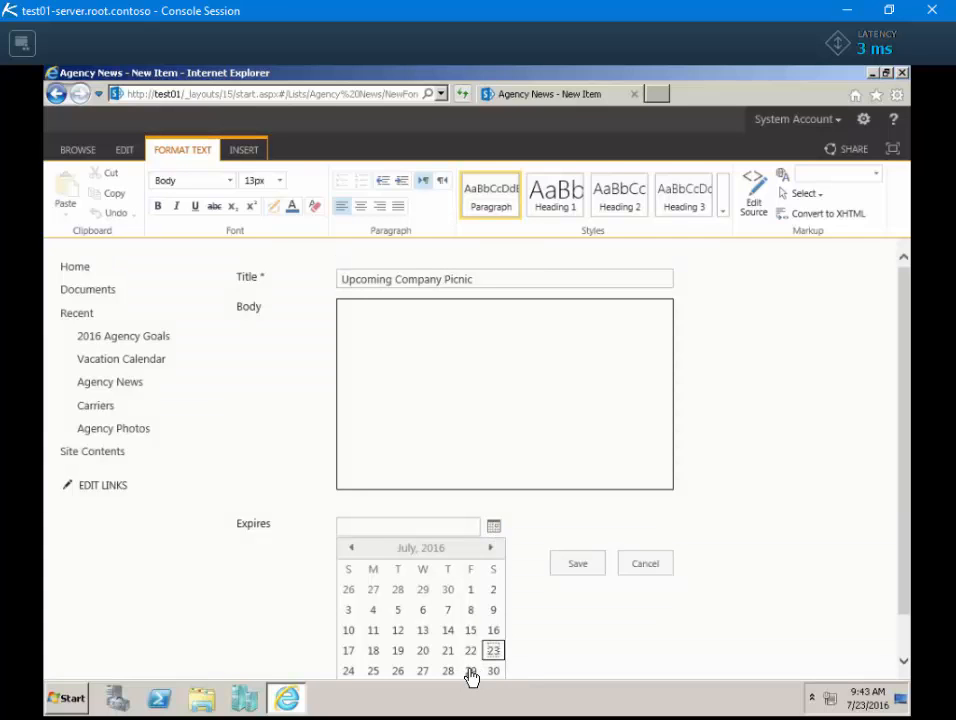
pyautogui.click(494, 671)
pyautogui.click(423, 325)
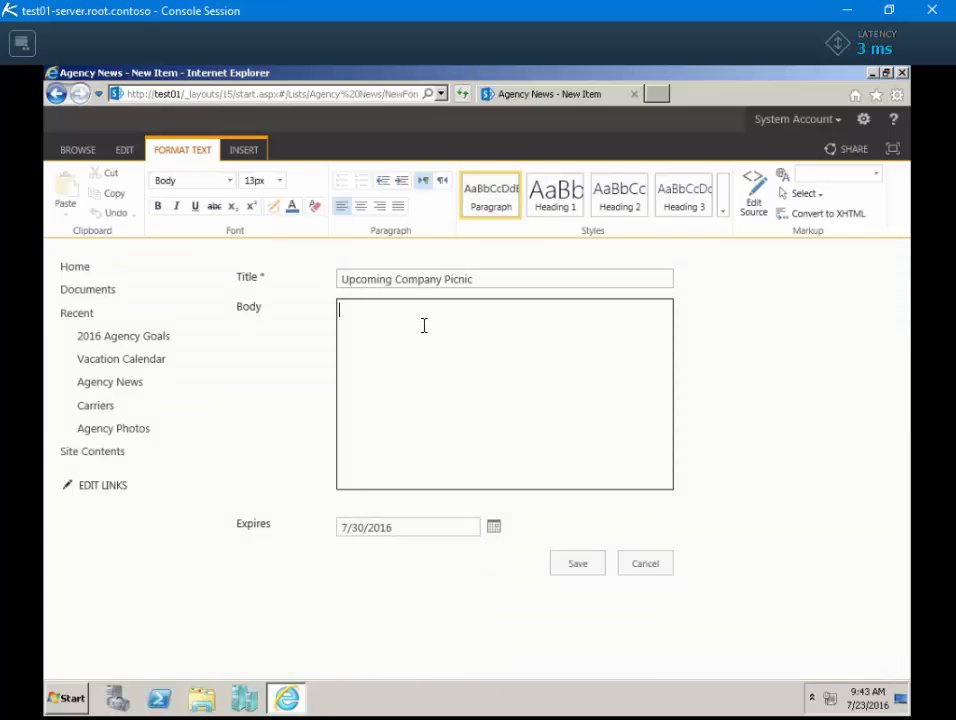
pyautogui.write(';kgllkjglkf')
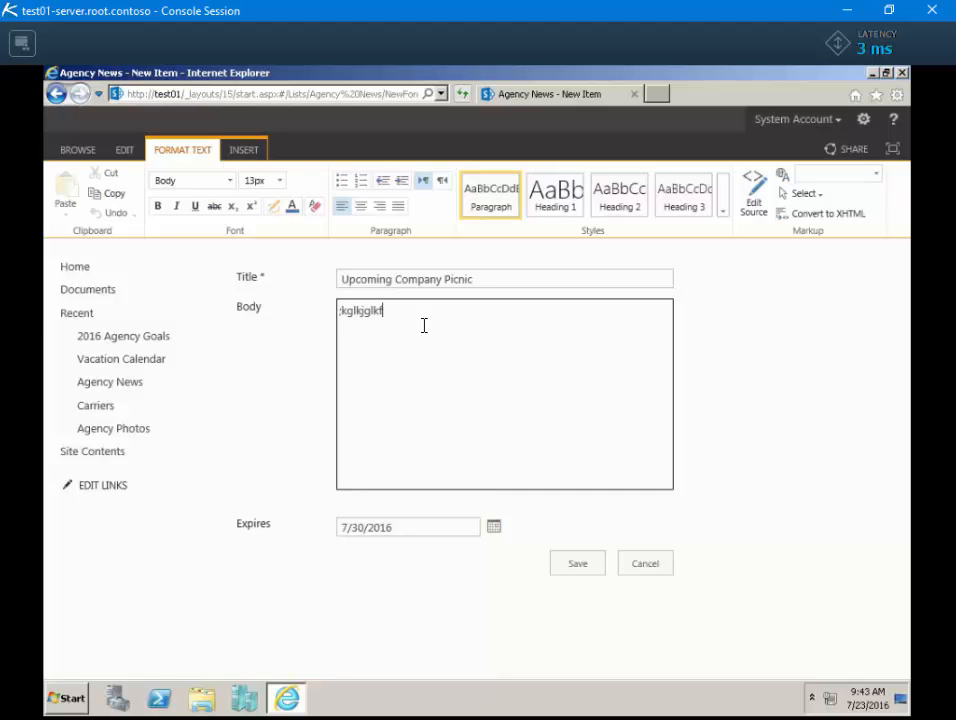
pyautogui.click(582, 568)
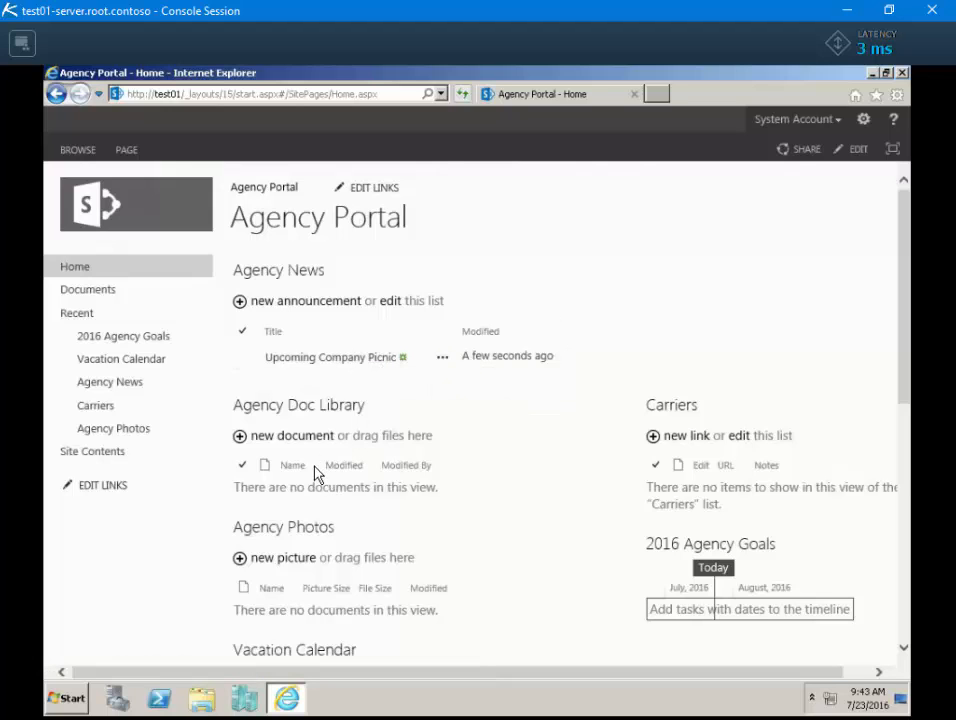
# - Upload localadmins.txt from the cnssmart folder to the Agency Doc Library
pyautogui.click(307, 437)
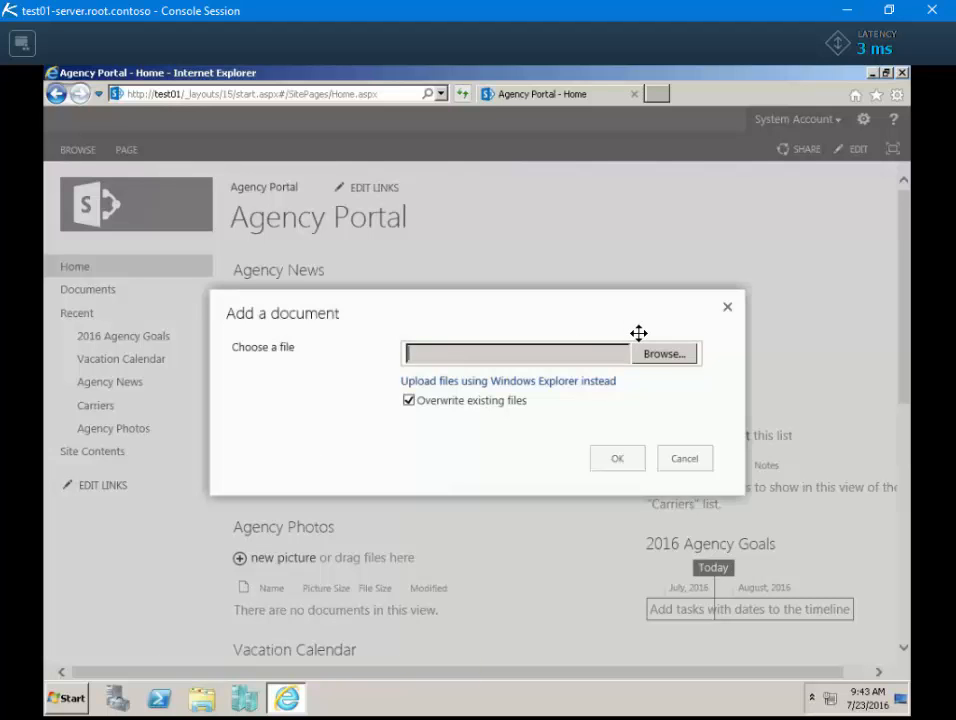
pyautogui.click(676, 362)
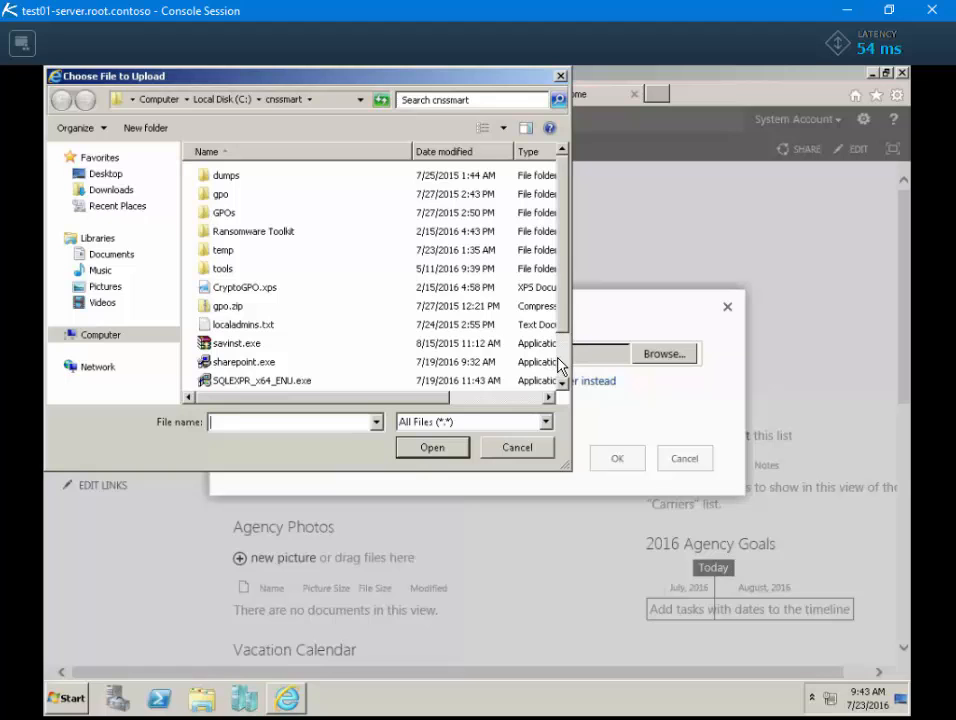
pyautogui.click(303, 309)
pyautogui.click(284, 326)
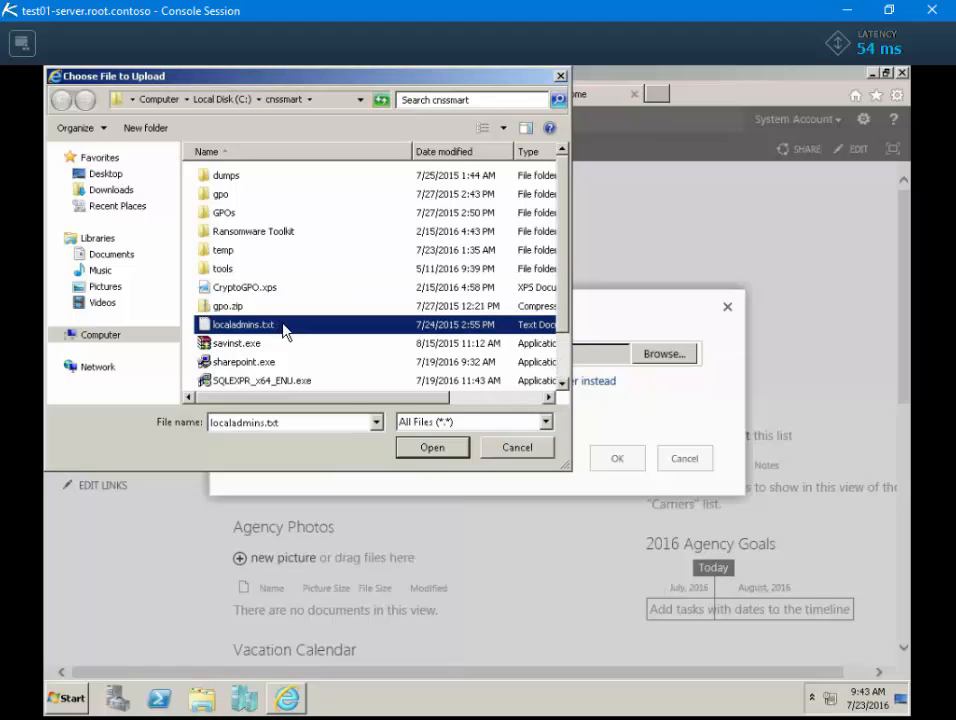
pyautogui.click(430, 448)
pyautogui.click(628, 465)
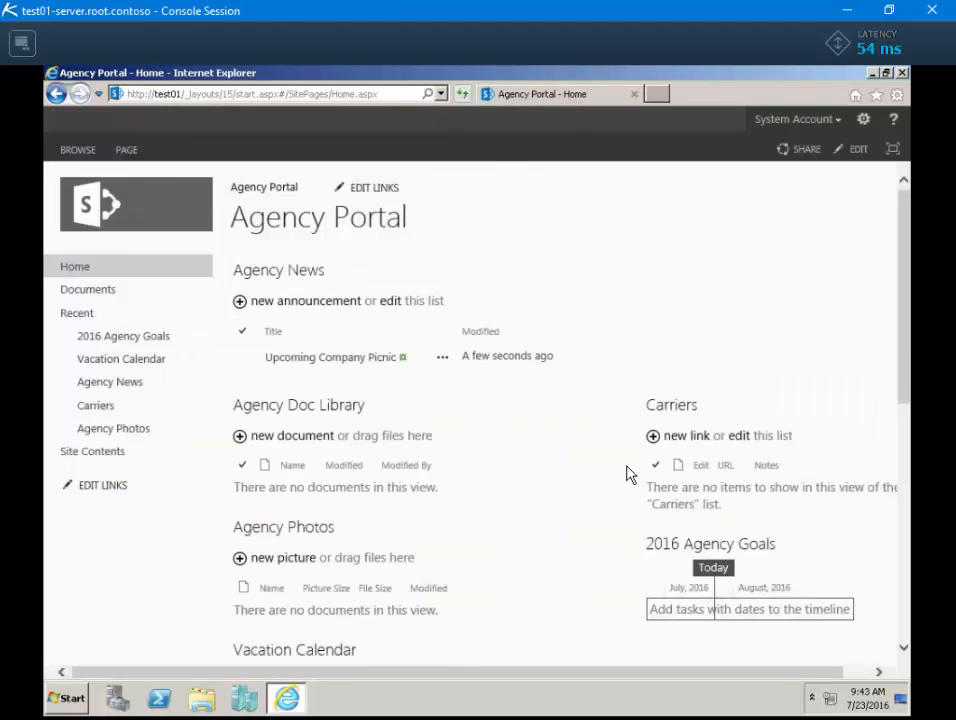
# - Upload CryptoGPO.xps from the cnssmart folder to the Agency Doc Library
pyautogui.click(316, 444)
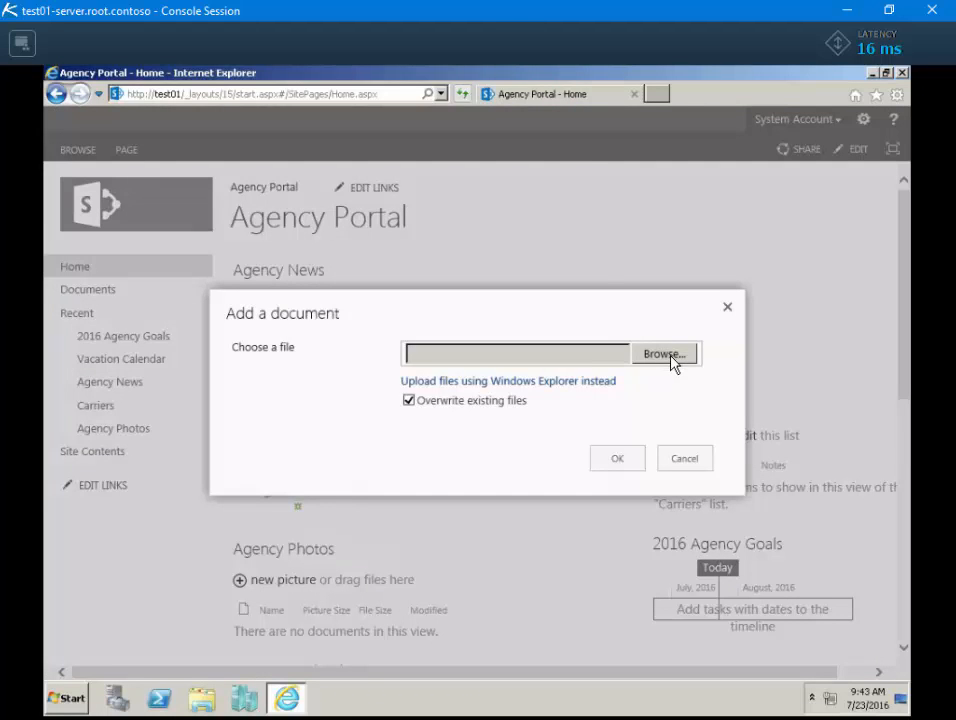
pyautogui.click(672, 361)
pyautogui.doubleClick(237, 291)
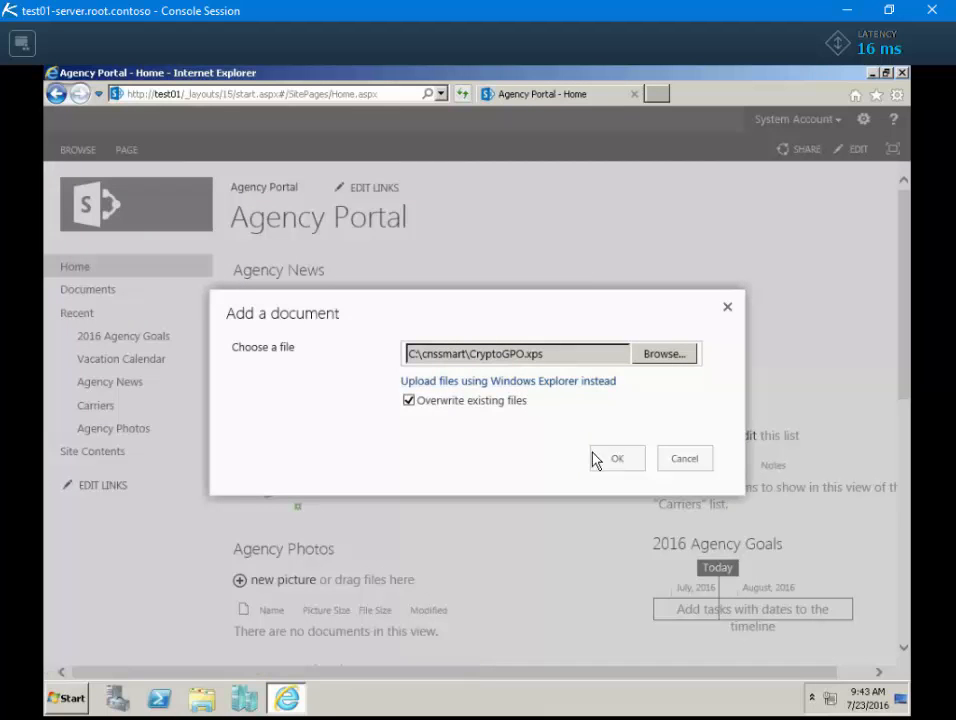
pyautogui.click(619, 464)
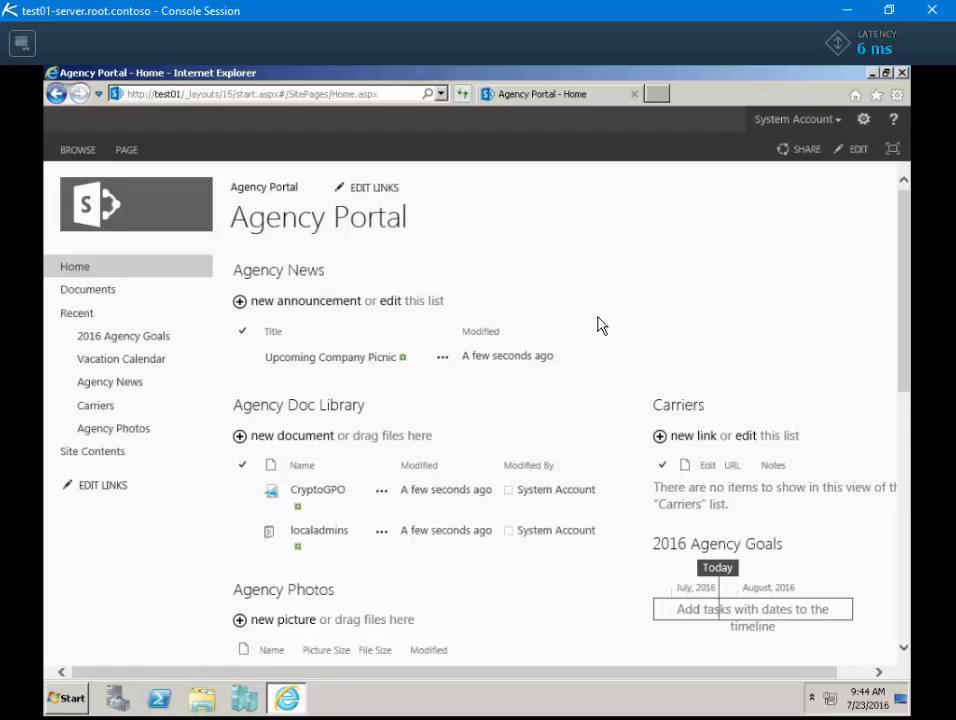
pyautogui.scroll(-3, 905, 324)
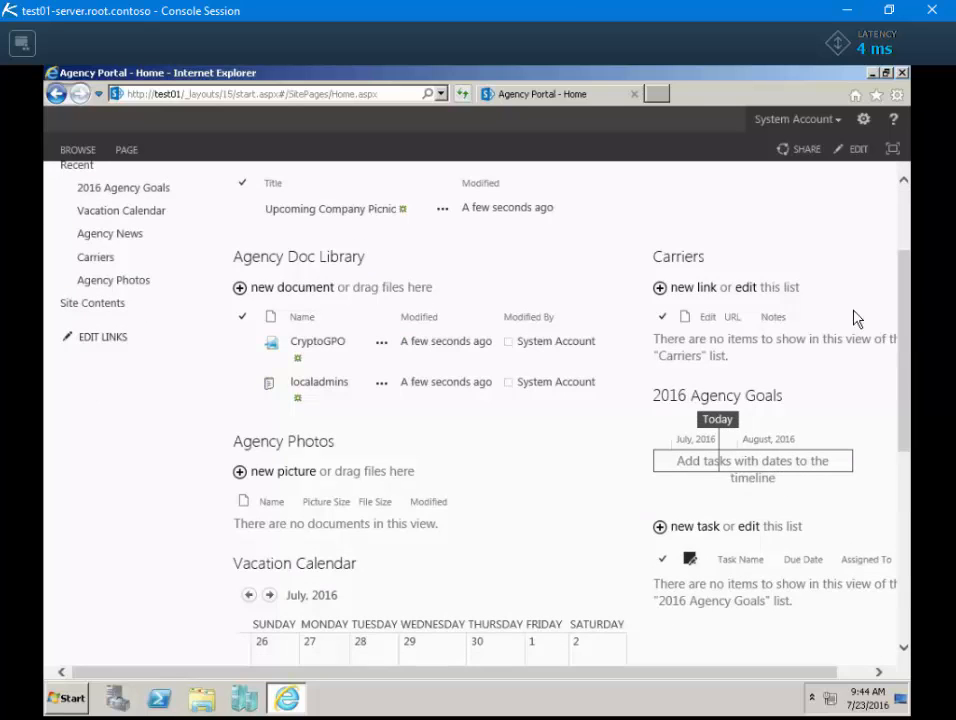
pyautogui.click(698, 297)
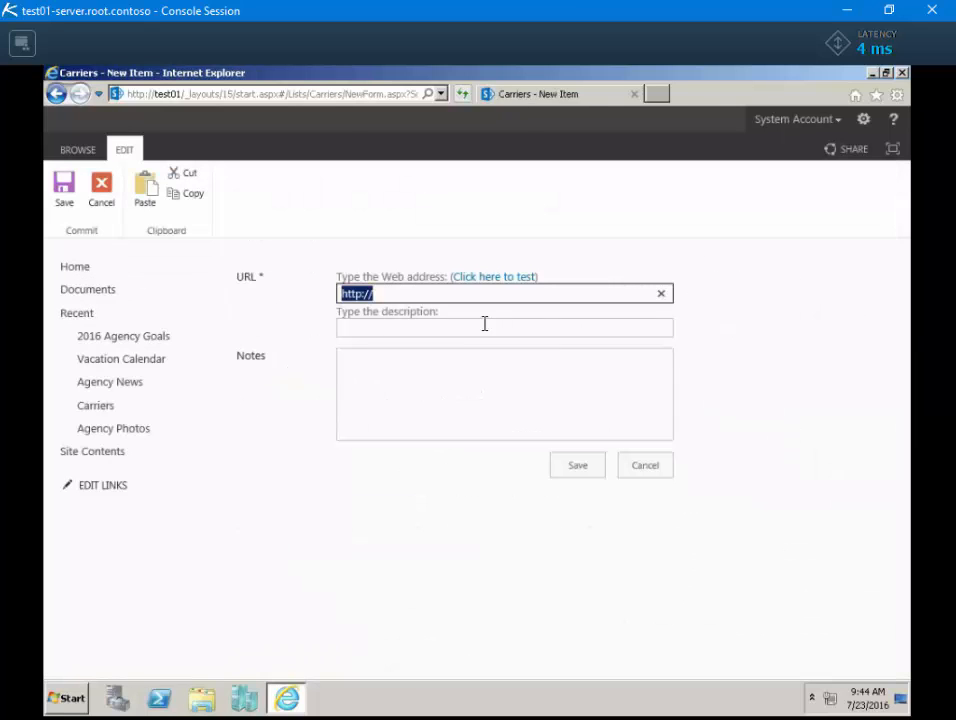
pyautogui.click(446, 294)
pyautogui.write('w')
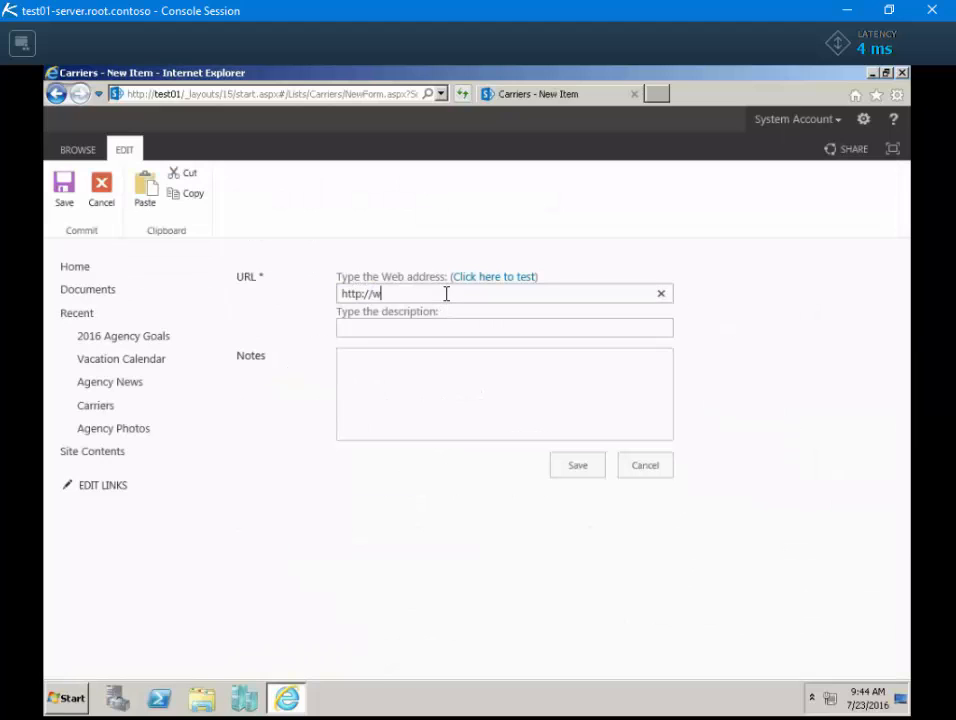
pyautogui.write('ww.aoins.com')
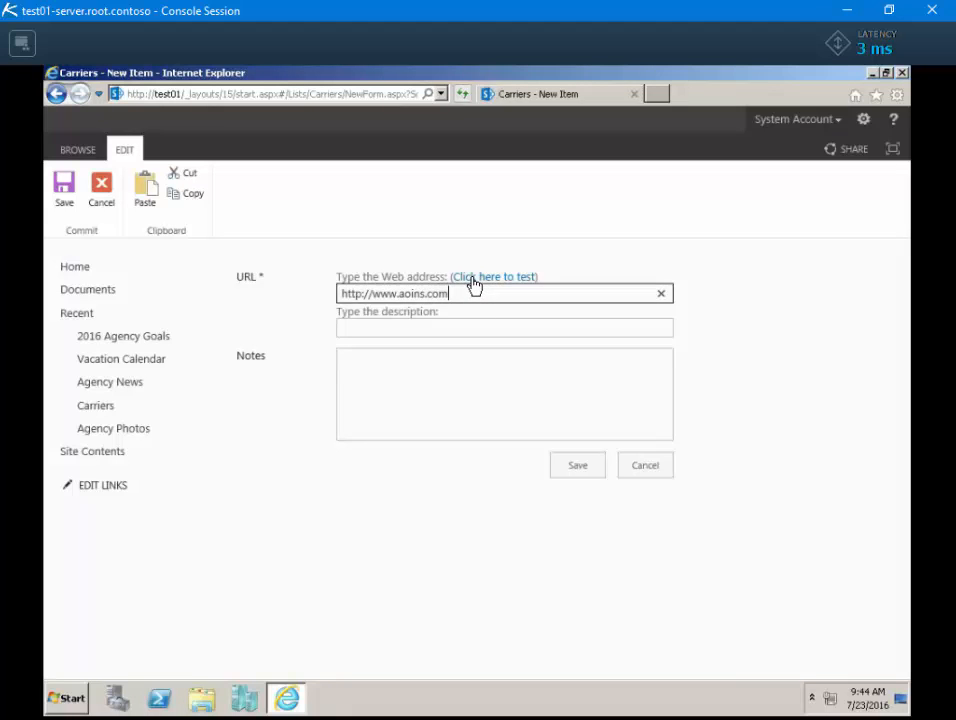
# - Describe the carrier link as "Auto Owners", leave its notes blank and save it
pyautogui.click(463, 326)
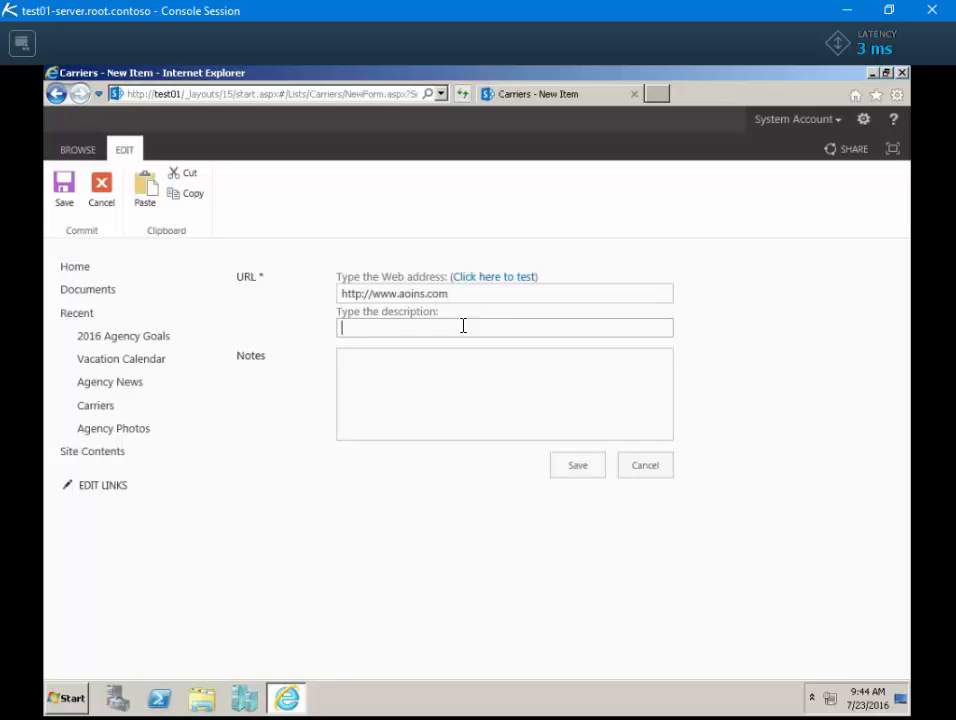
pyautogui.write('Auto Ownners')
pyautogui.click(393, 329)
pyautogui.press('BackSpace')
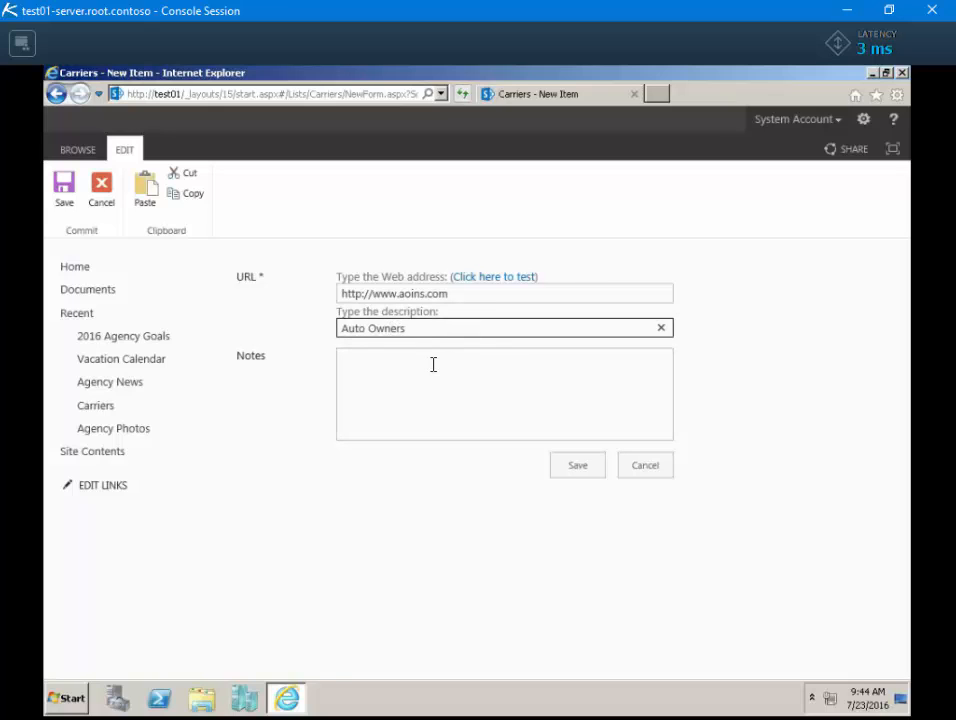
pyautogui.click(433, 364)
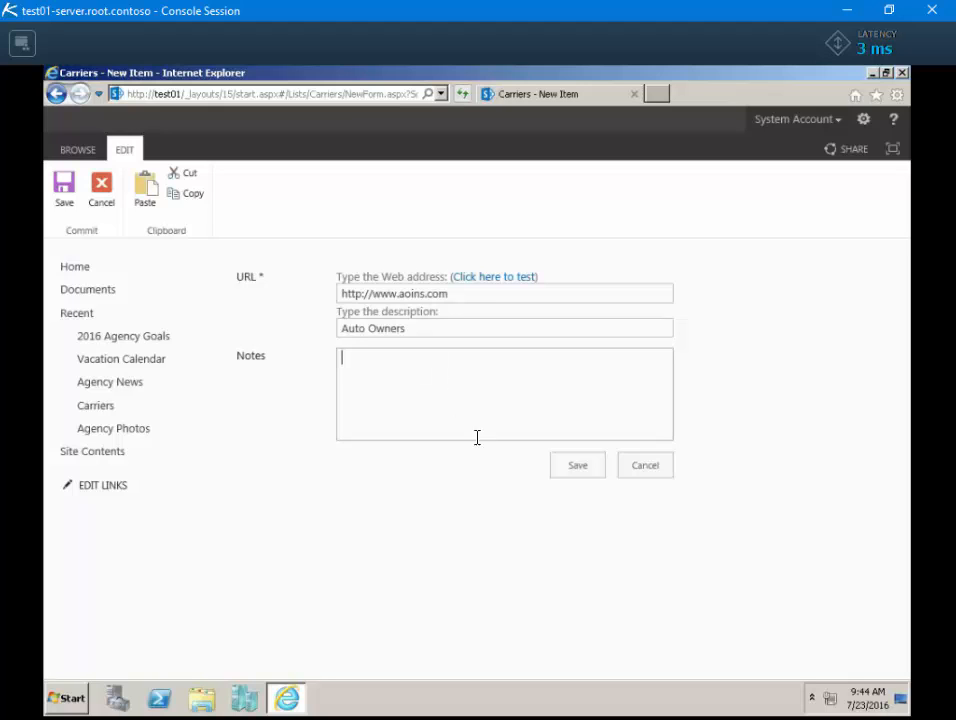
pyautogui.click(567, 474)
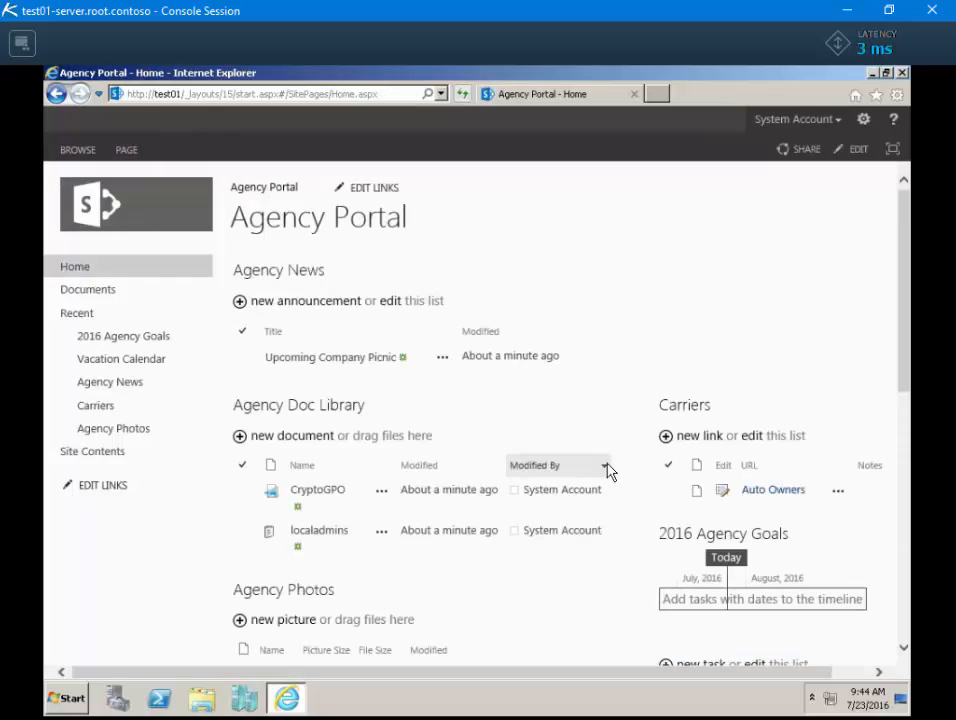
pyautogui.click(706, 437)
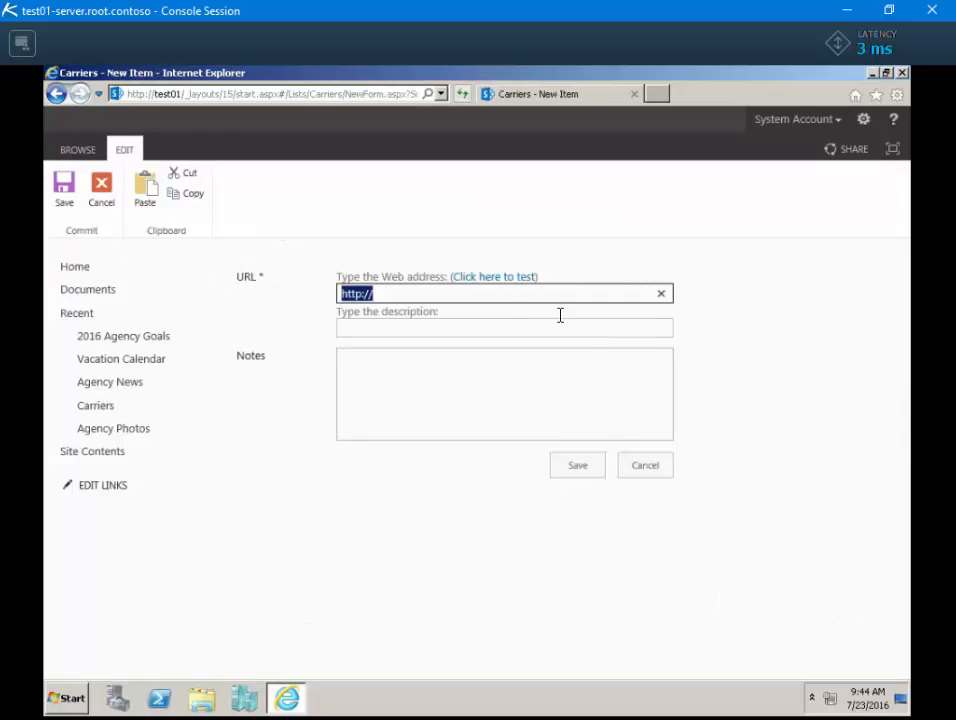
pyautogui.click(490, 293)
pyautogui.write('www.')
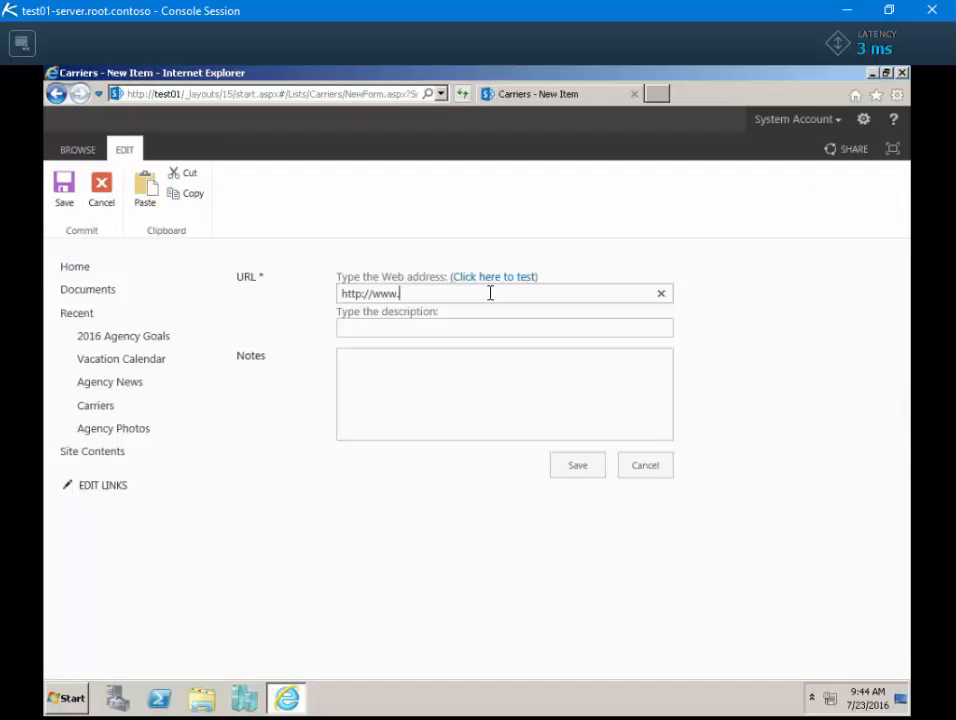
pyautogui.write('foragentsonly.com')
pyautogui.click(450, 331)
pyautogui.write('P')
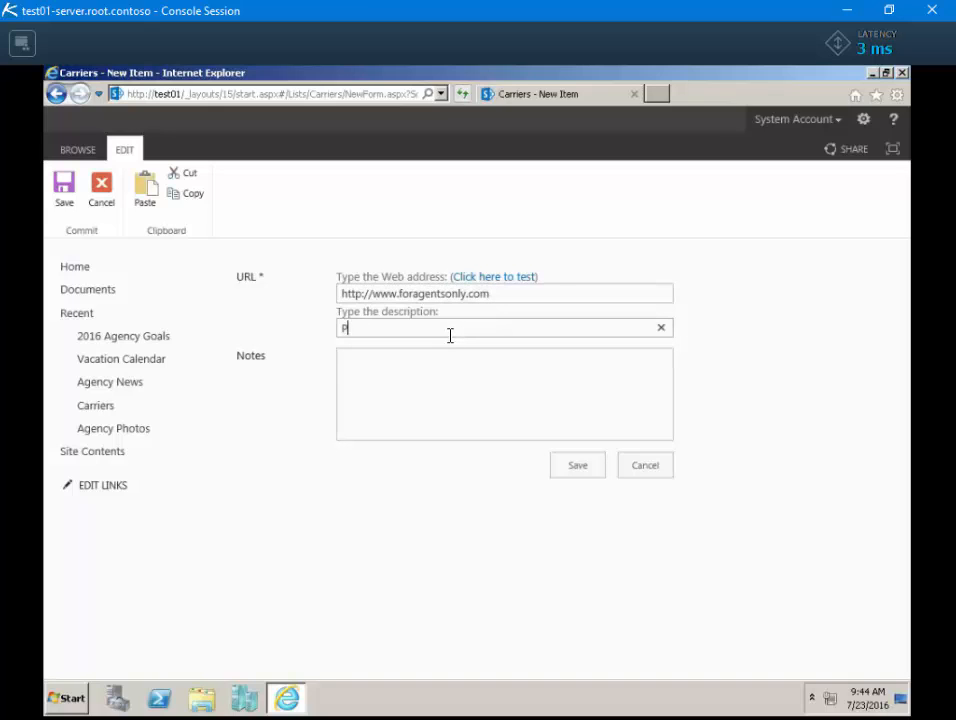
pyautogui.write('rogressive')
pyautogui.click(578, 467)
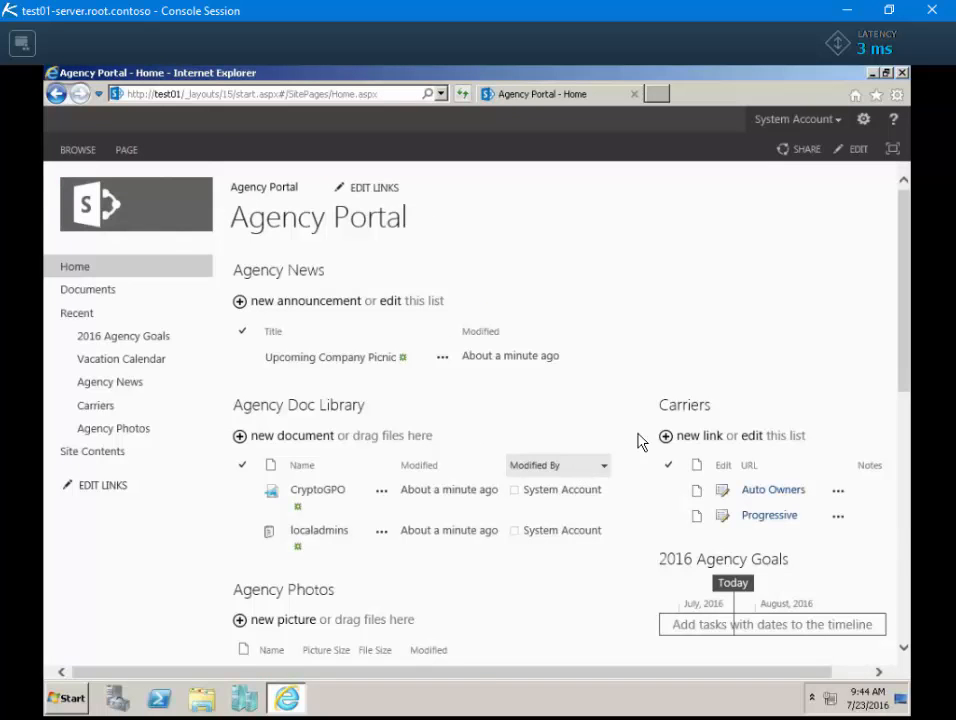
pyautogui.click(711, 437)
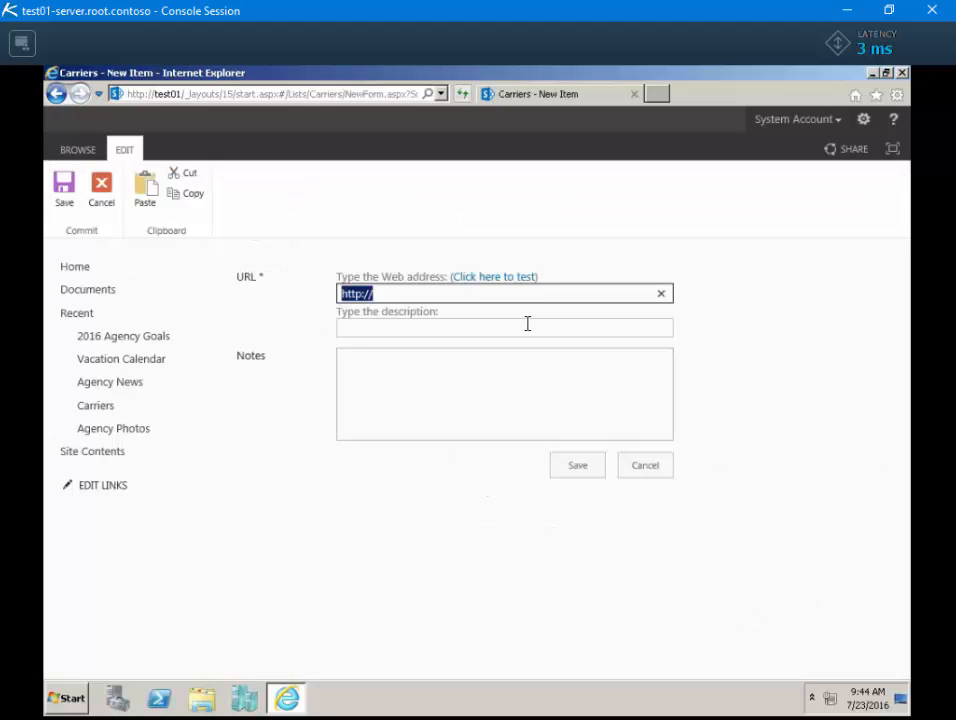
pyautogui.click(446, 294)
pyautogui.write('www.')
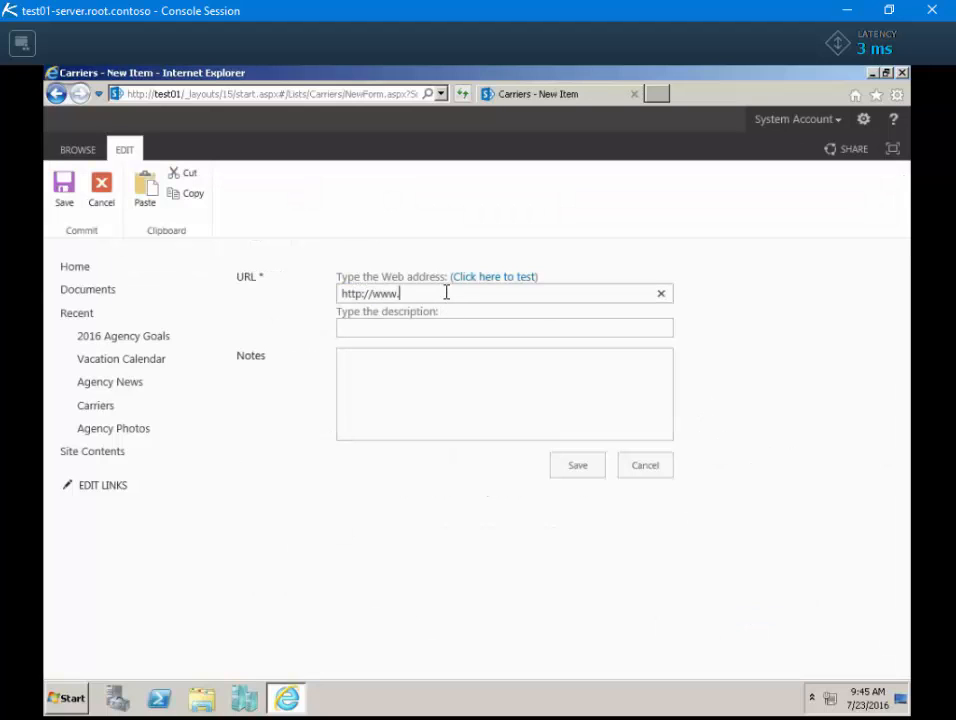
pyautogui.write('smartservices.com')
pyautogui.click(446, 328)
pyautogui.write('Sm')
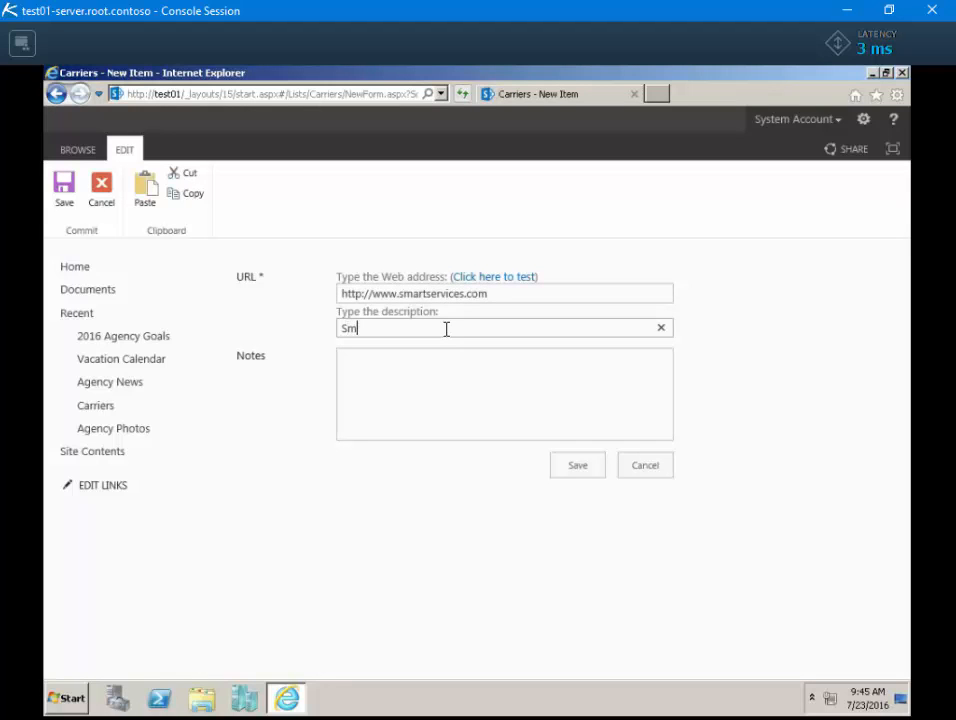
pyautogui.write('art I.T. Services Inc.')
pyautogui.click(584, 468)
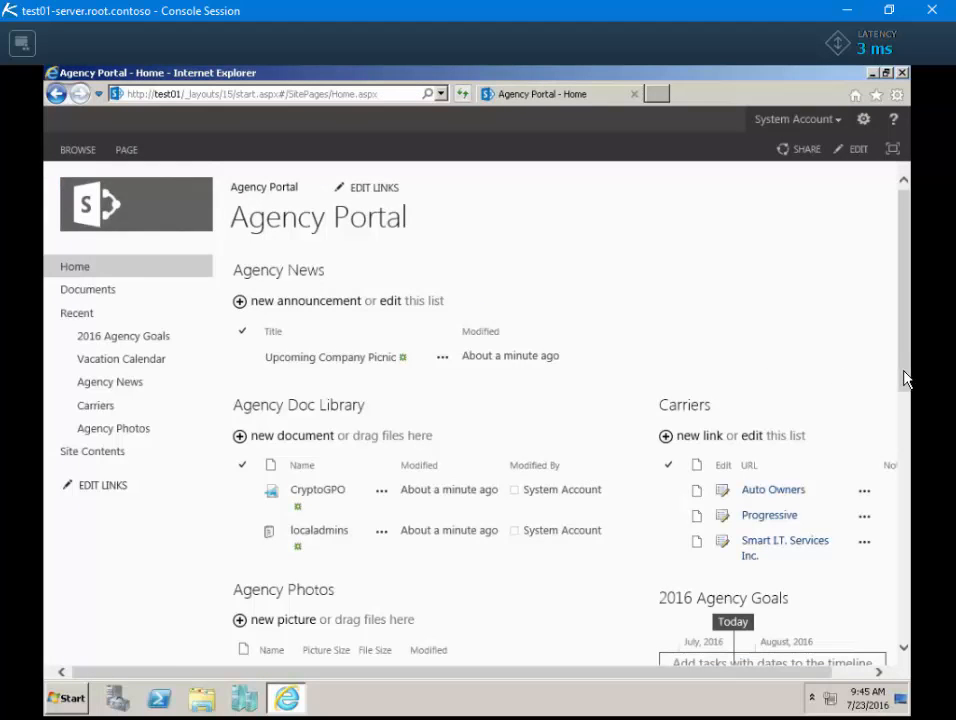
# - Start a new task in the 2016 Agency Goals list and name it "Sales - + 50% YoY"
pyautogui.moveTo(904, 378); pyautogui.dragTo(903, 449)
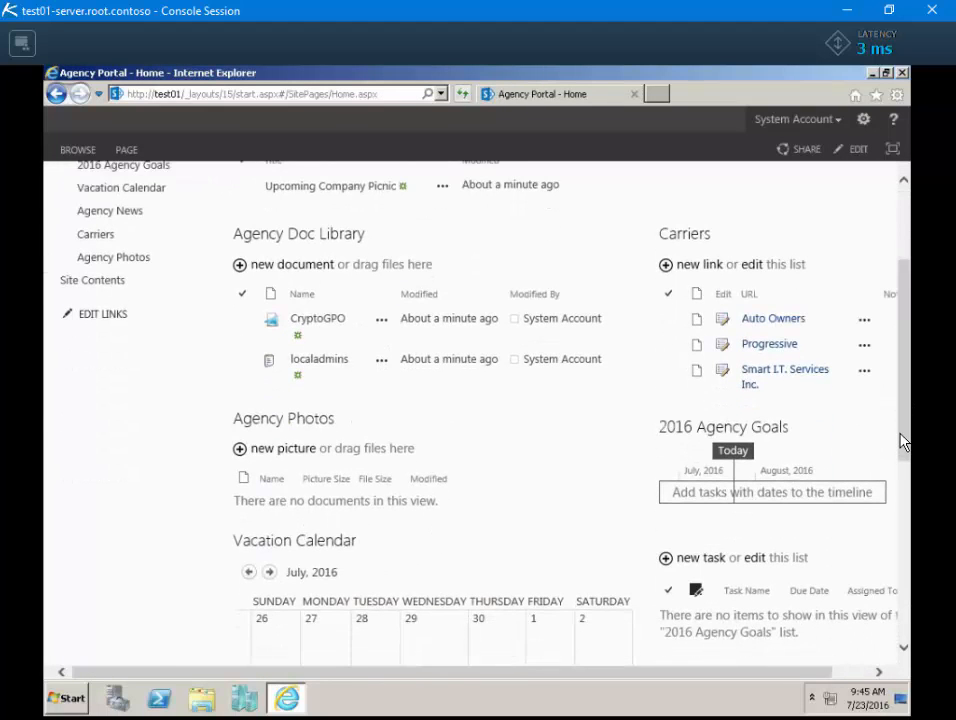
pyautogui.click(712, 559)
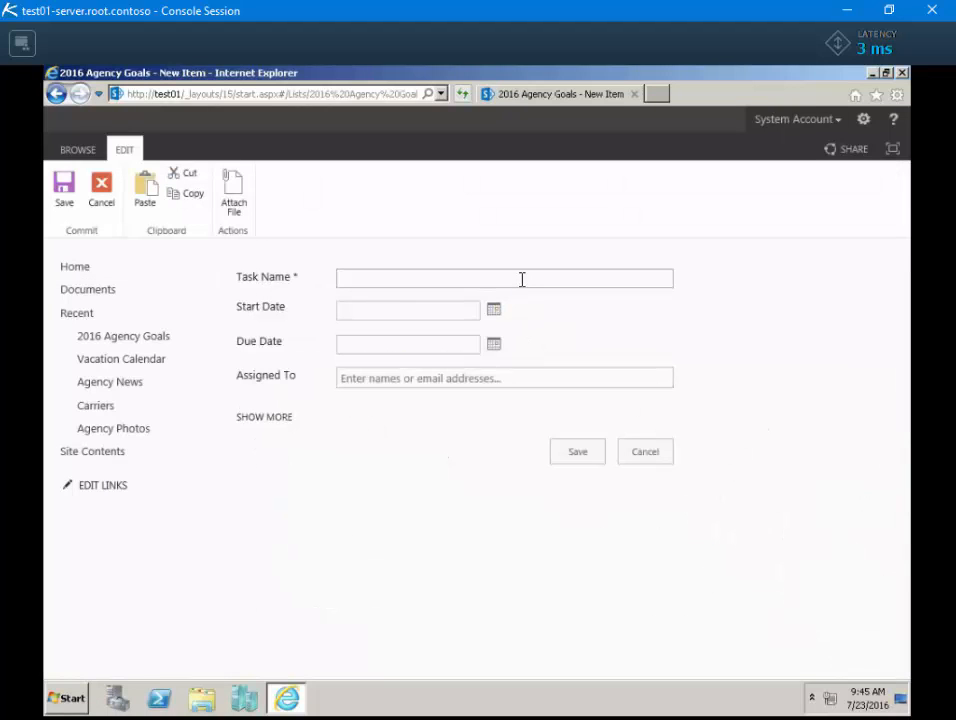
pyautogui.write('Sl')
pyautogui.press('BackSpace')
pyautogui.press('BackSpace')
pyautogui.write('ales - + 50% ')
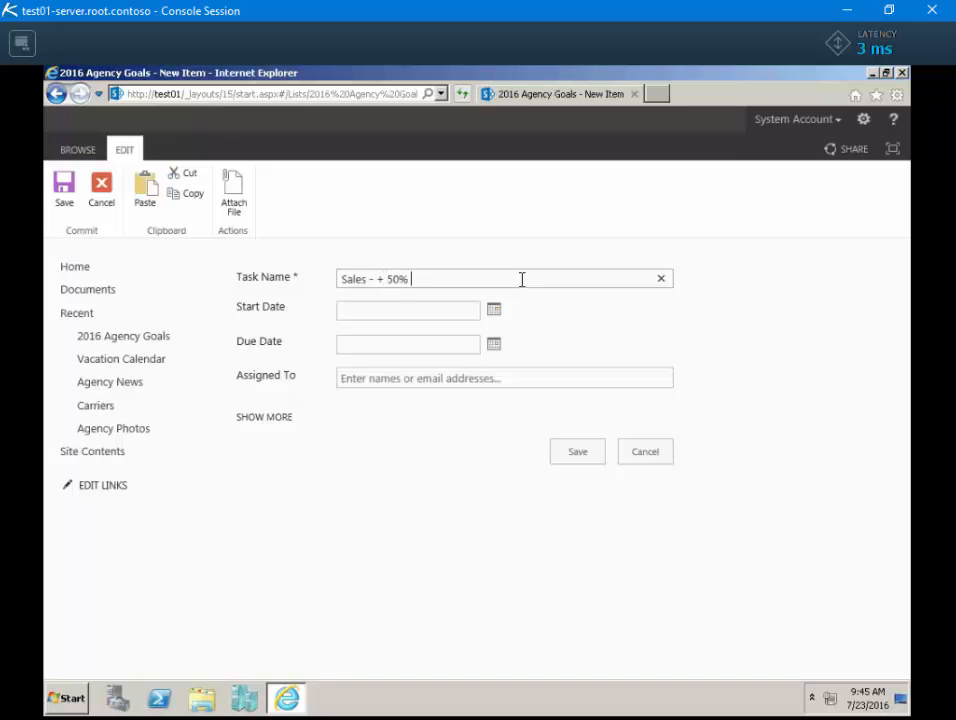
pyautogui.write('YoY')
# - Set the sales goal task's start date to 1/1/2016
pyautogui.click(494, 311)
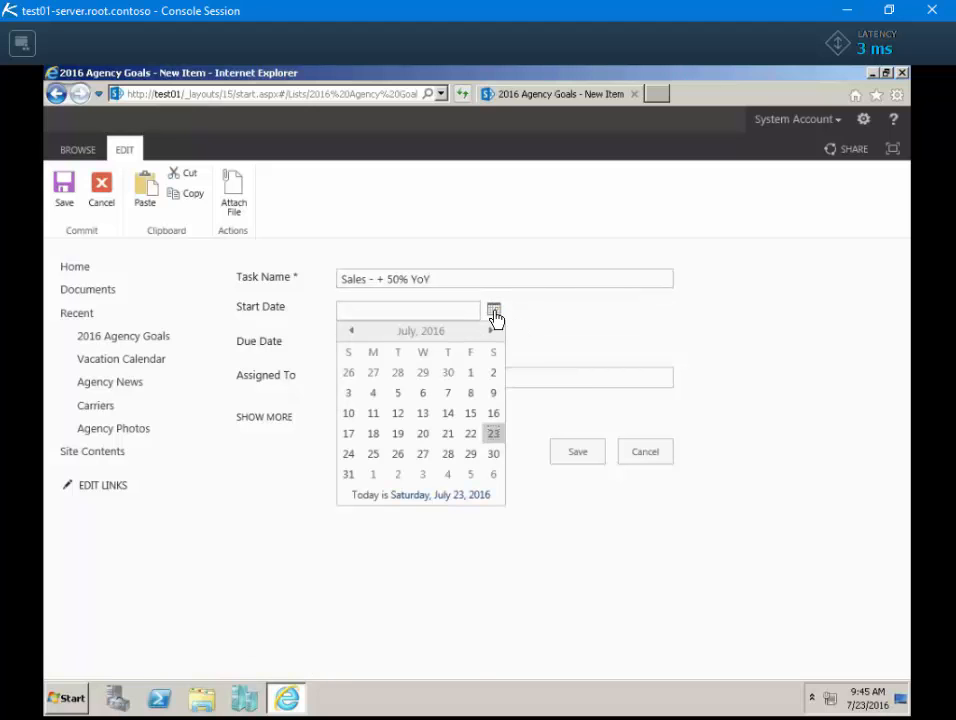
pyautogui.click(351, 336)
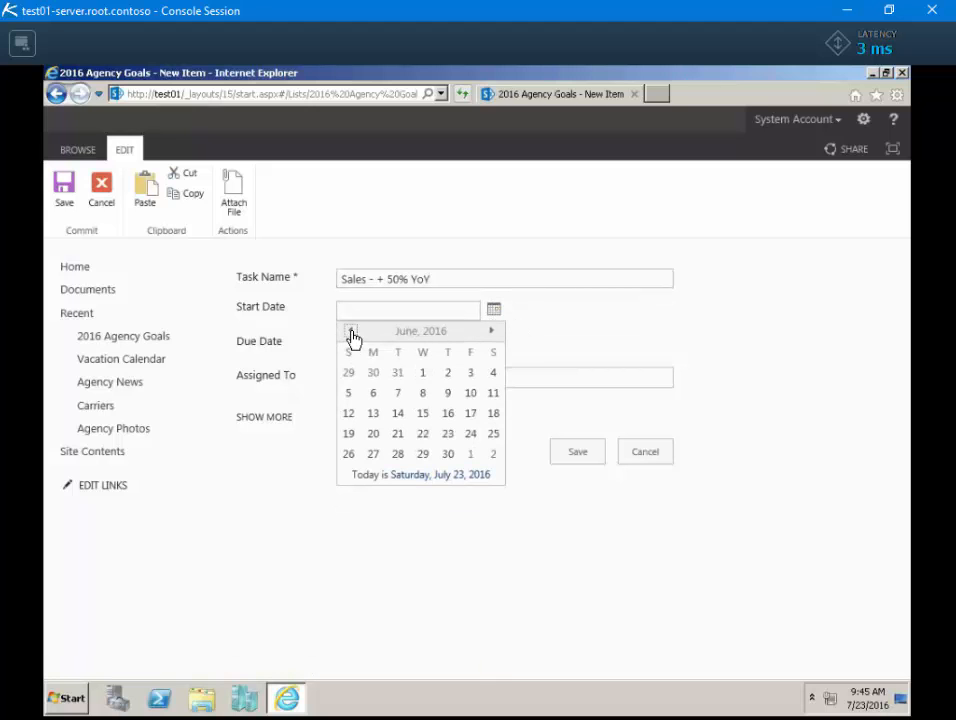
pyautogui.click(351, 336)
pyautogui.click(352, 336)
pyautogui.click(352, 336)
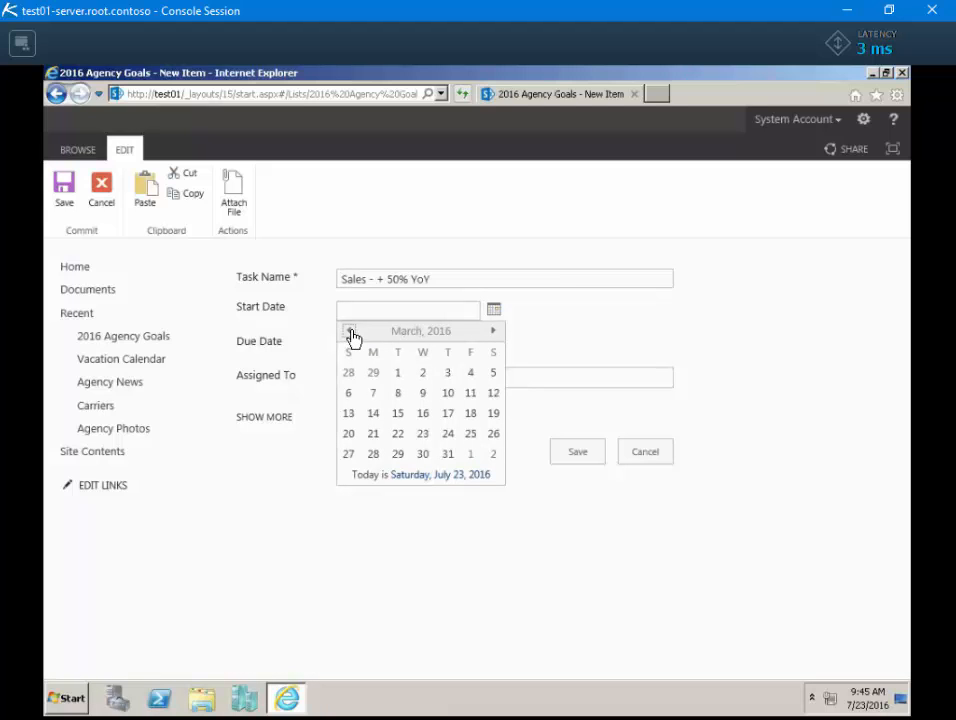
pyautogui.click(352, 336)
pyautogui.click(352, 336)
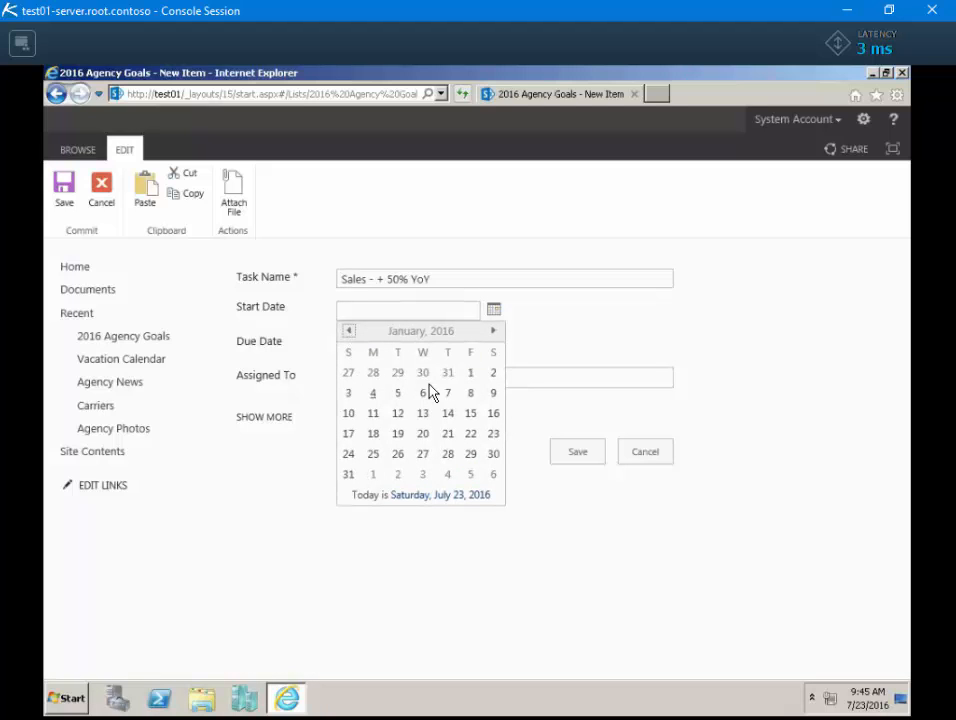
pyautogui.click(471, 372)
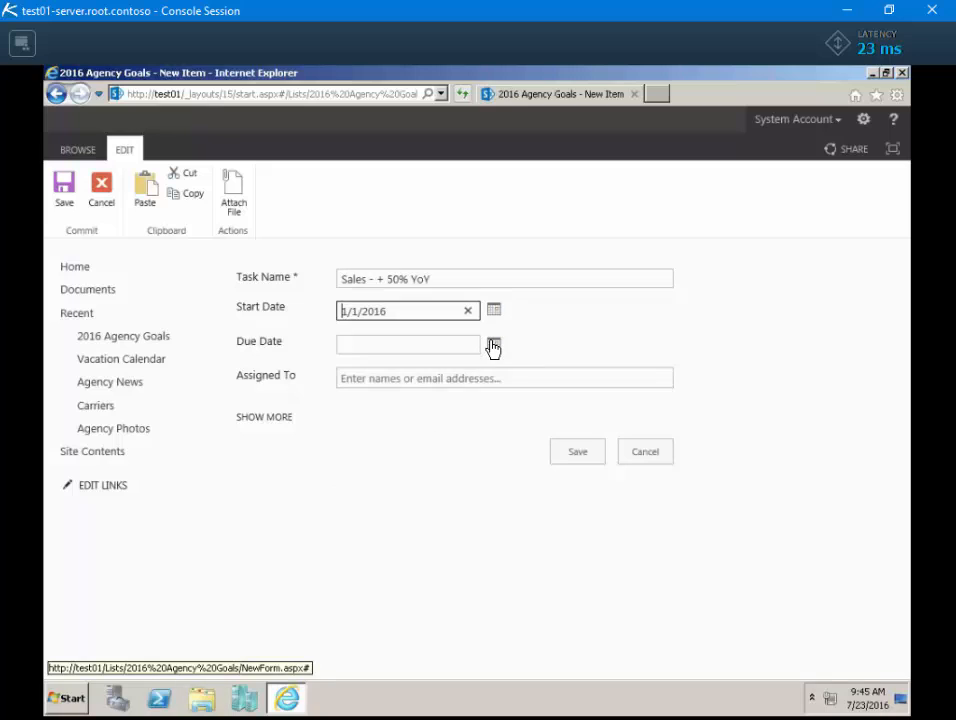
# - Set the sales goal task's due date to 12/31/2016 and save the task
pyautogui.click(450, 340)
pyautogui.write('12')
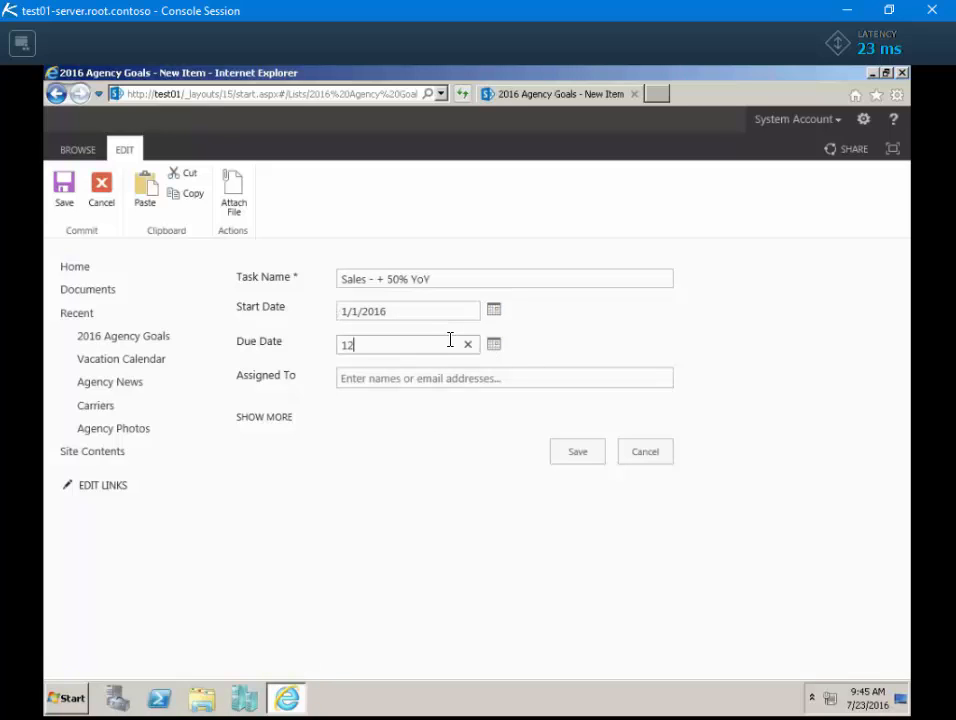
pyautogui.write('/31/2016')
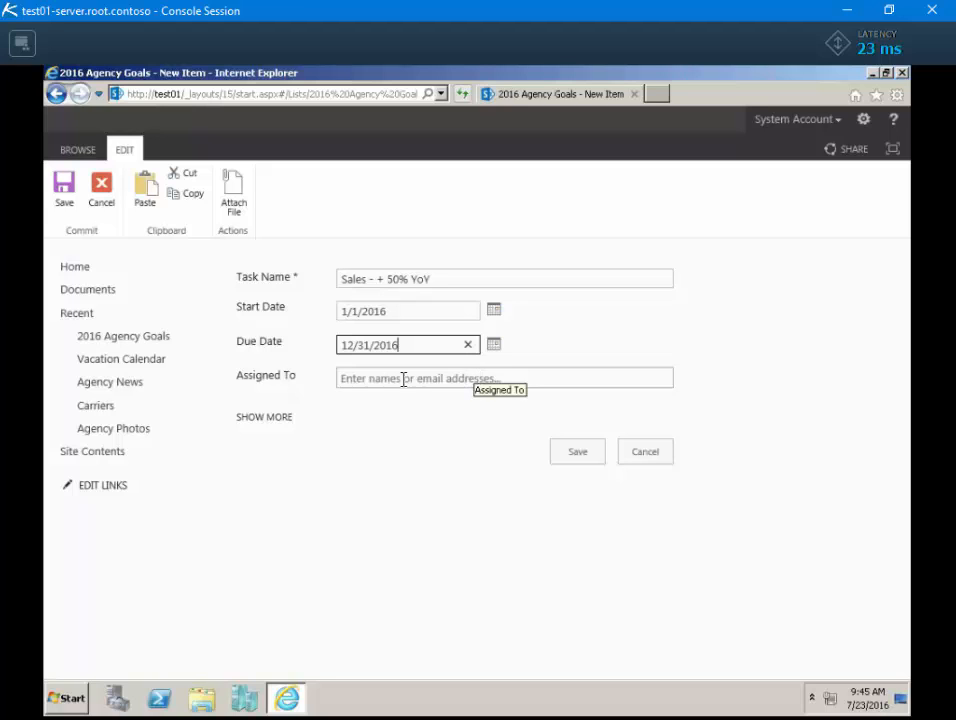
pyautogui.click(578, 456)
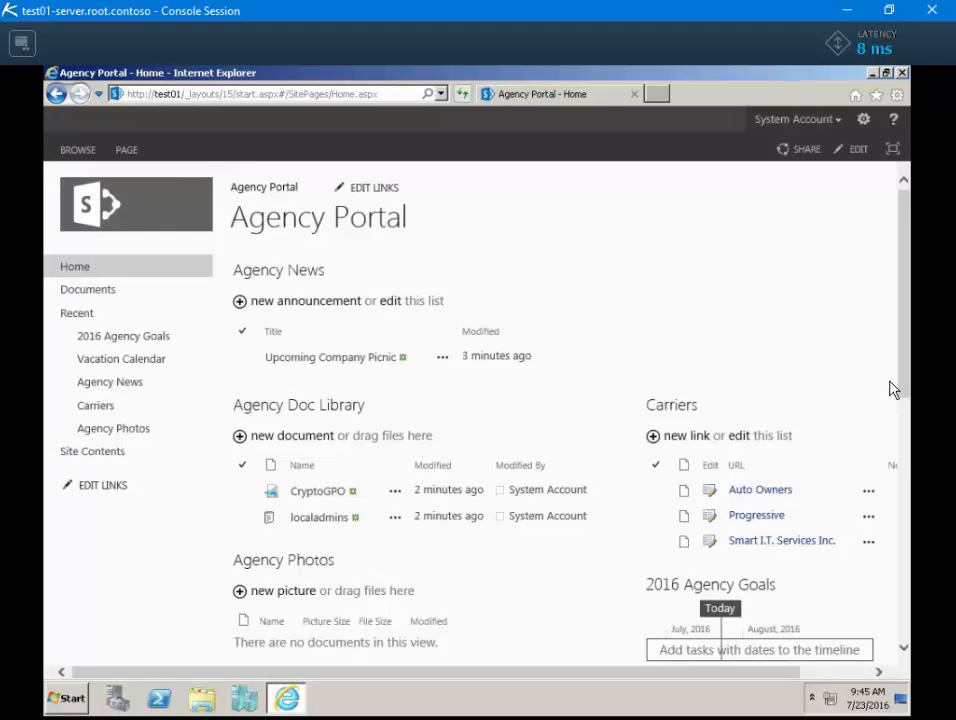
pyautogui.moveTo(906, 379); pyautogui.dragTo(906, 441)
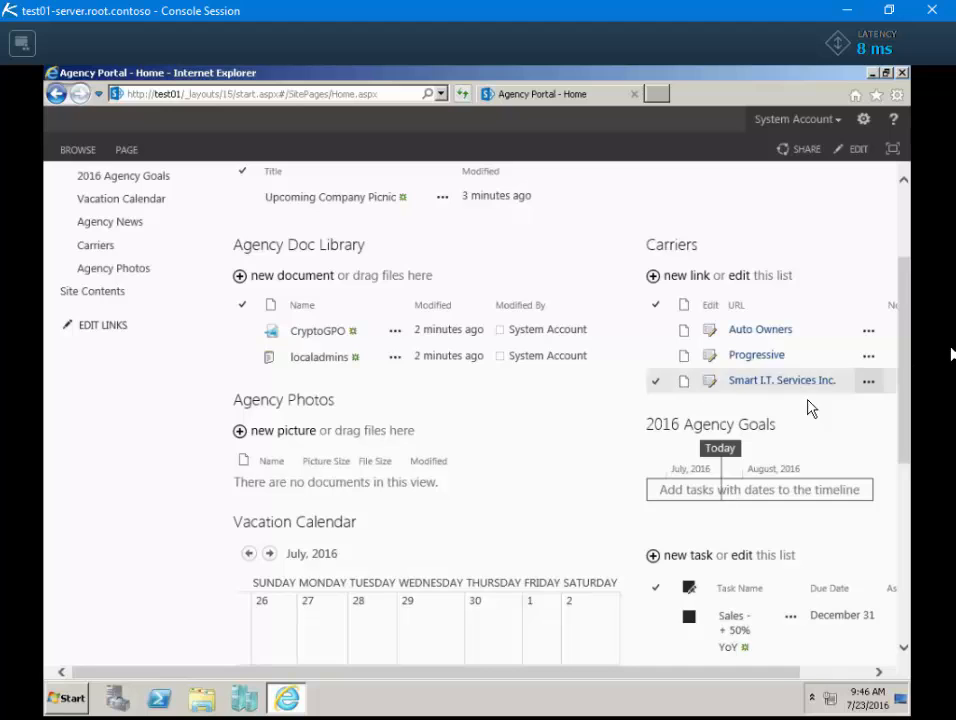
pyautogui.scroll(-3, 905, 416)
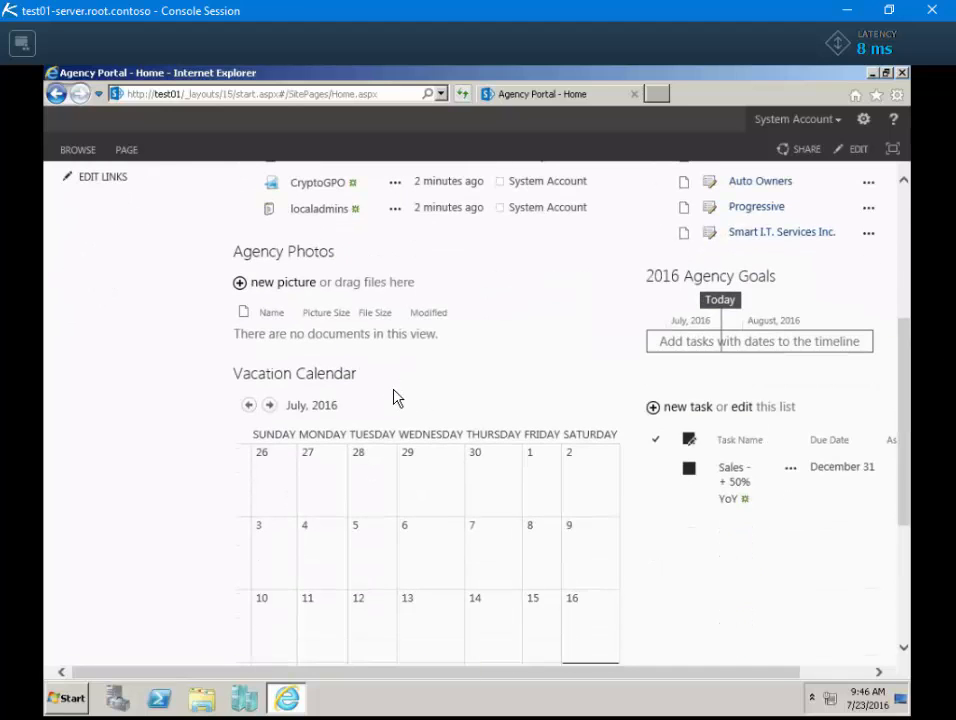
pyautogui.click(304, 288)
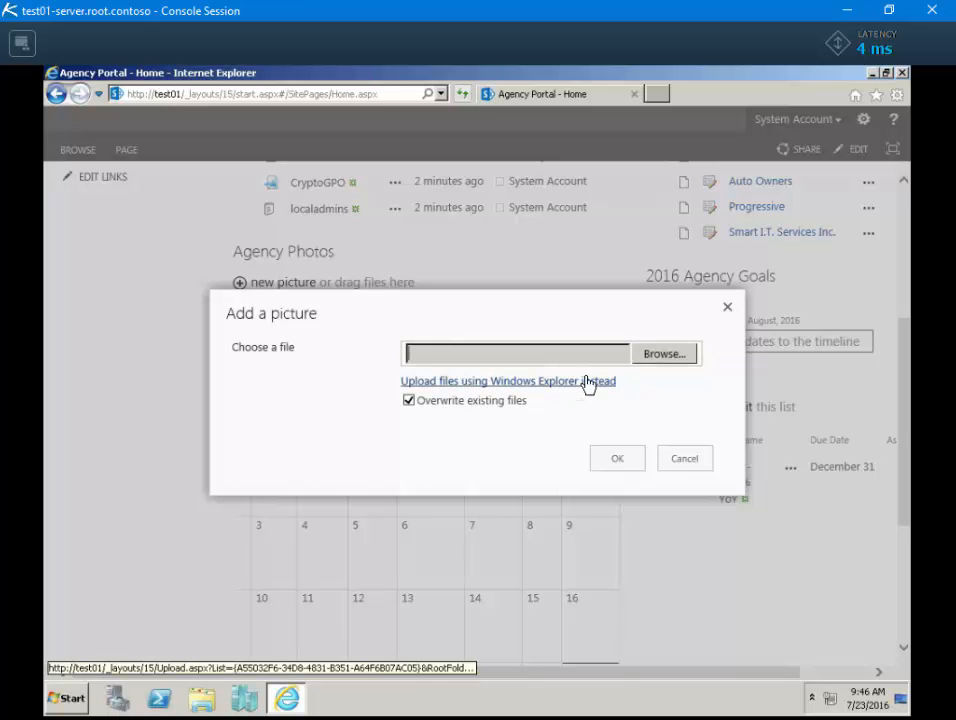
pyautogui.click(655, 355)
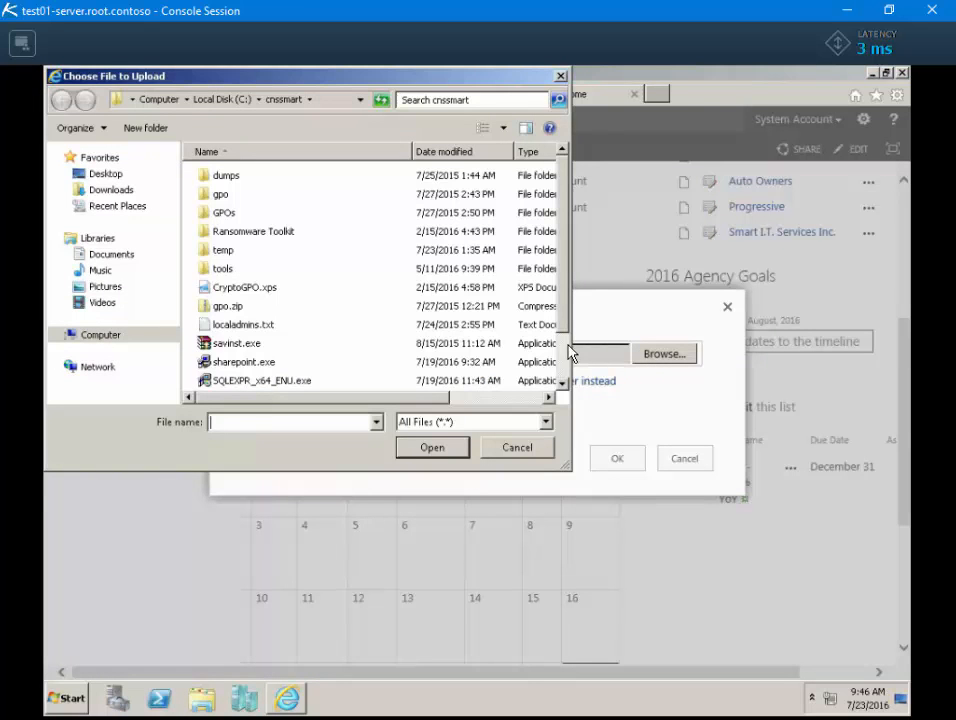
pyautogui.scroll(-1, 566, 365)
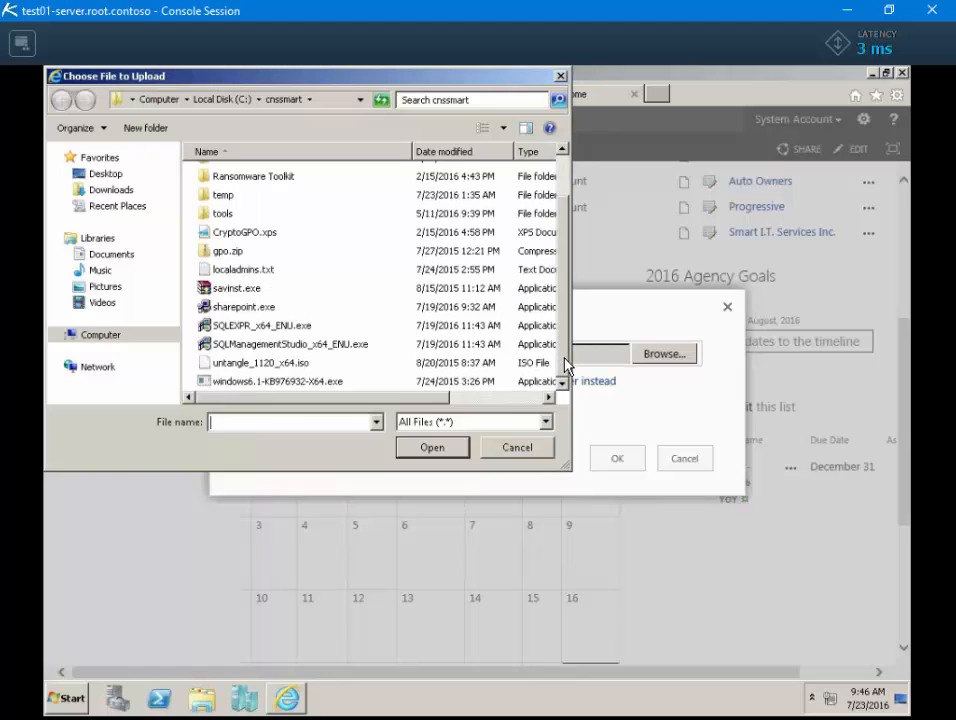
pyautogui.click(524, 449)
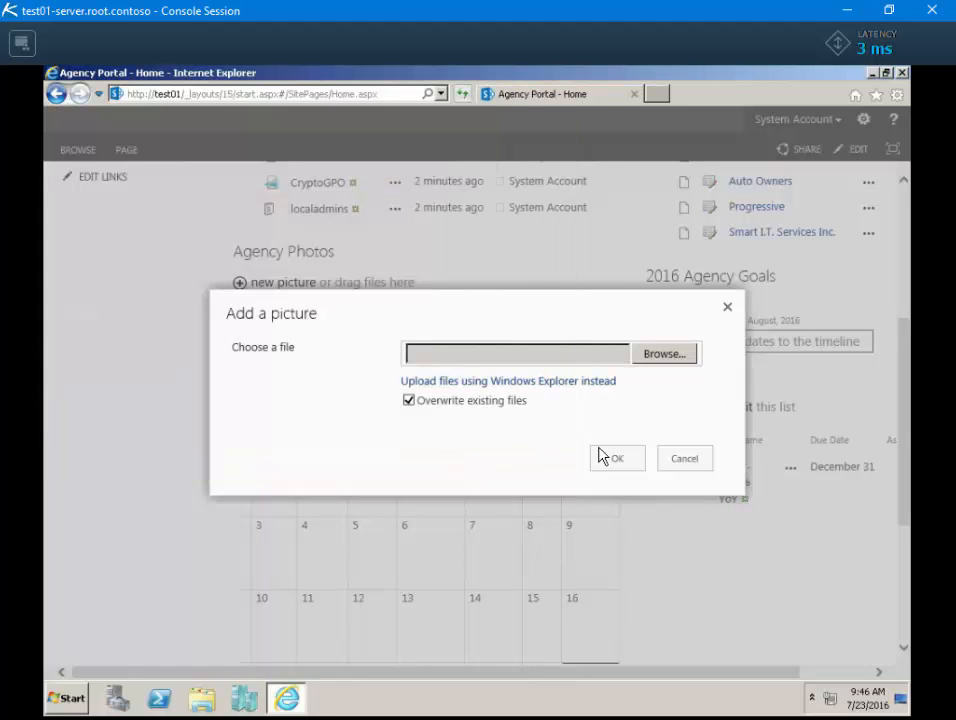
pyautogui.click(688, 457)
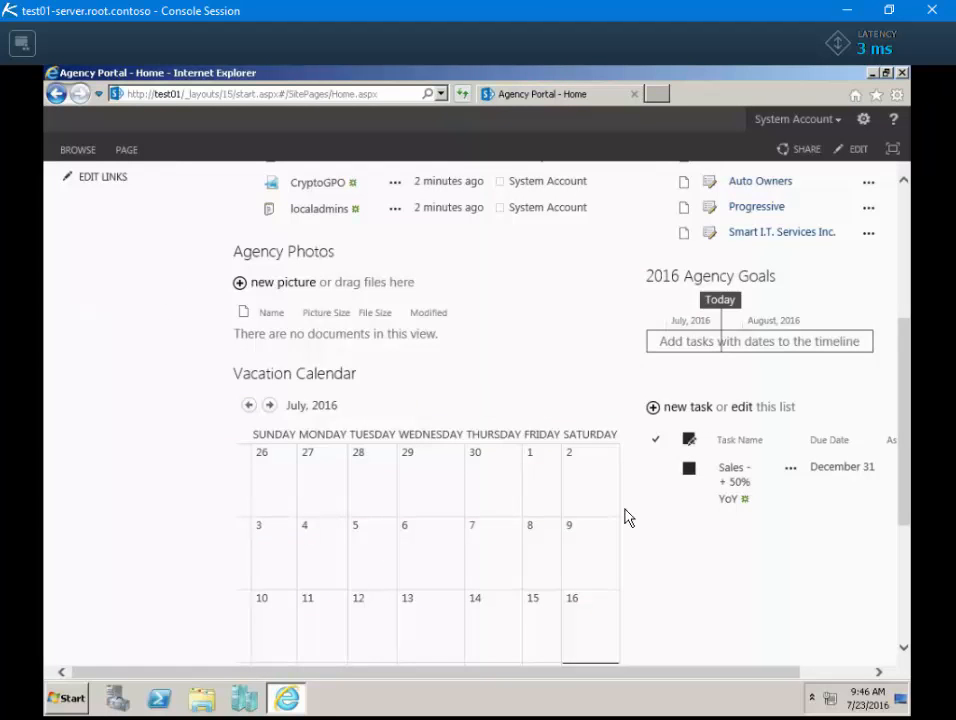
# - Create a Vacation Calendar event on July 25, 2016, titled with the employee's name followed by "Vacation"
pyautogui.moveTo(905, 388); pyautogui.dragTo(905, 449)
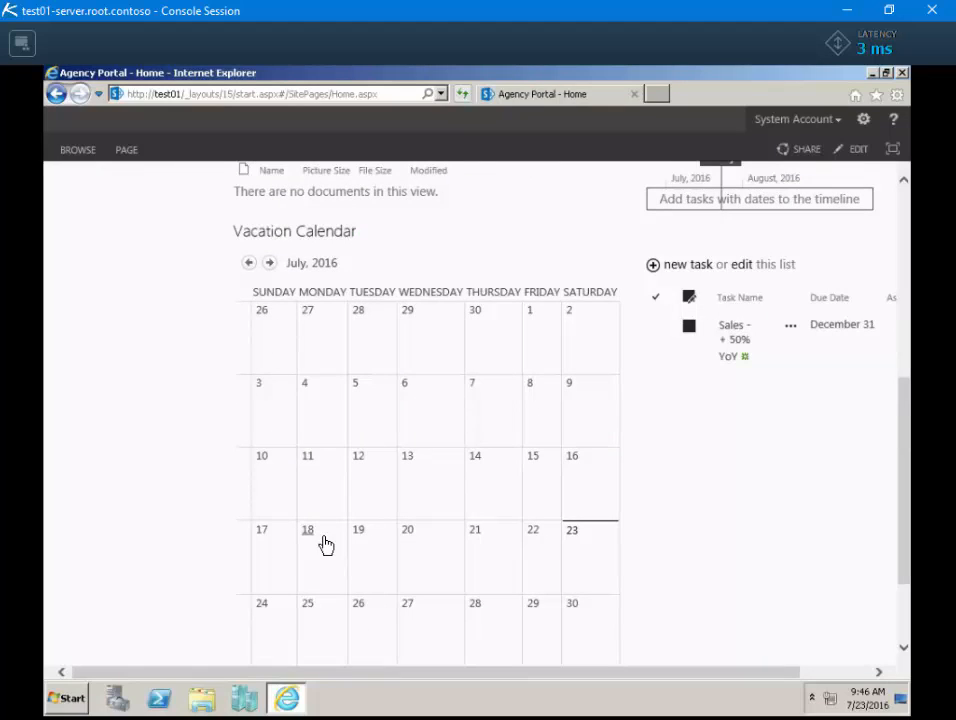
pyautogui.doubleClick(323, 622)
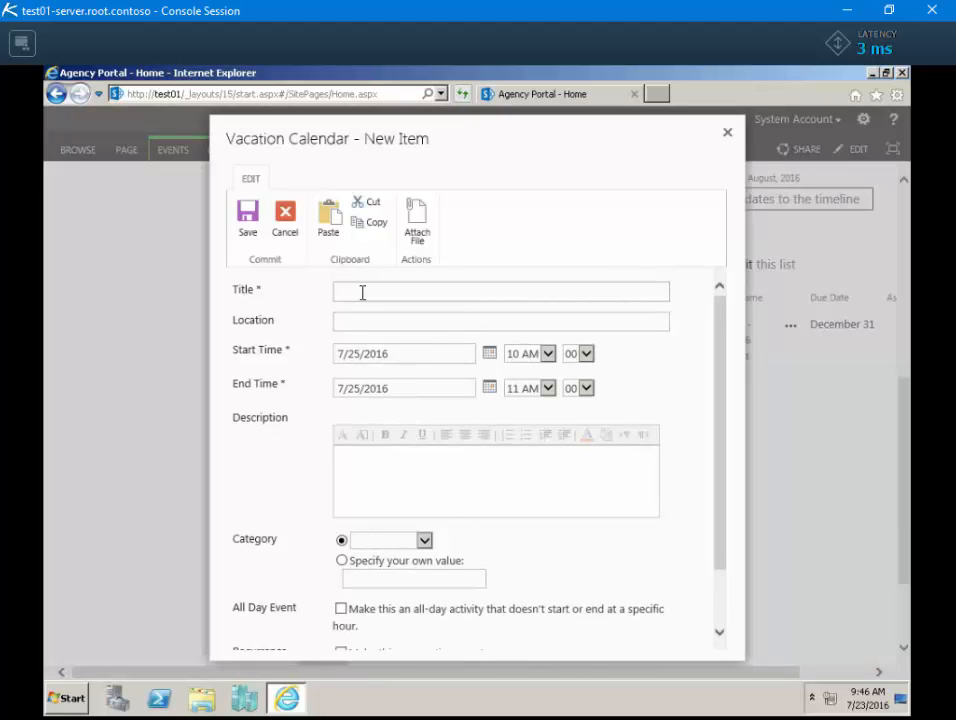
pyautogui.write('Bryant Vacatio')
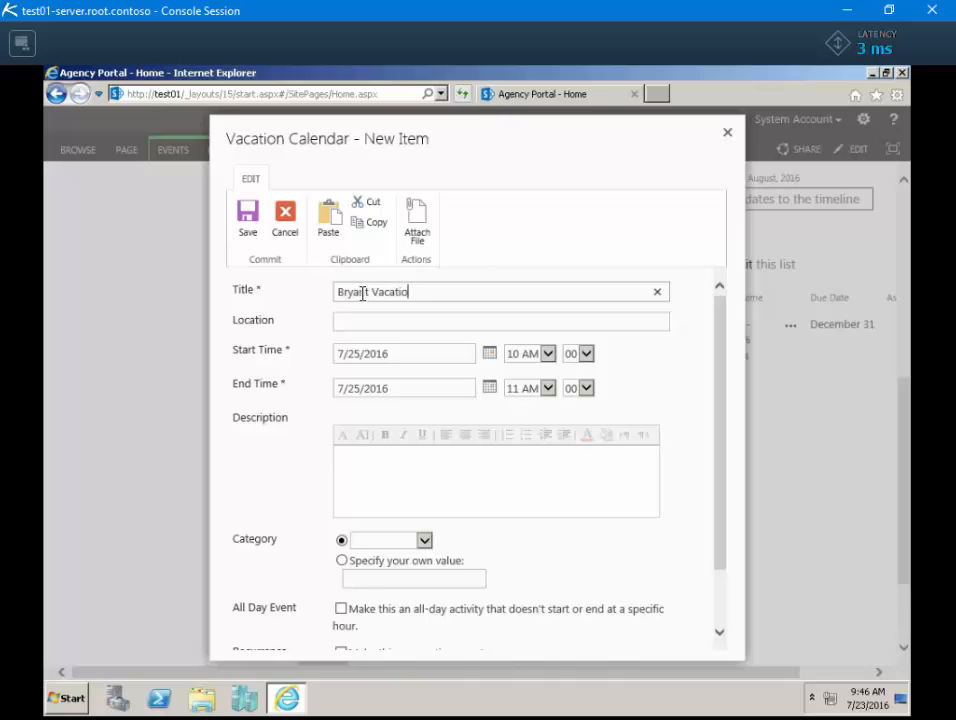
pyautogui.write('n')
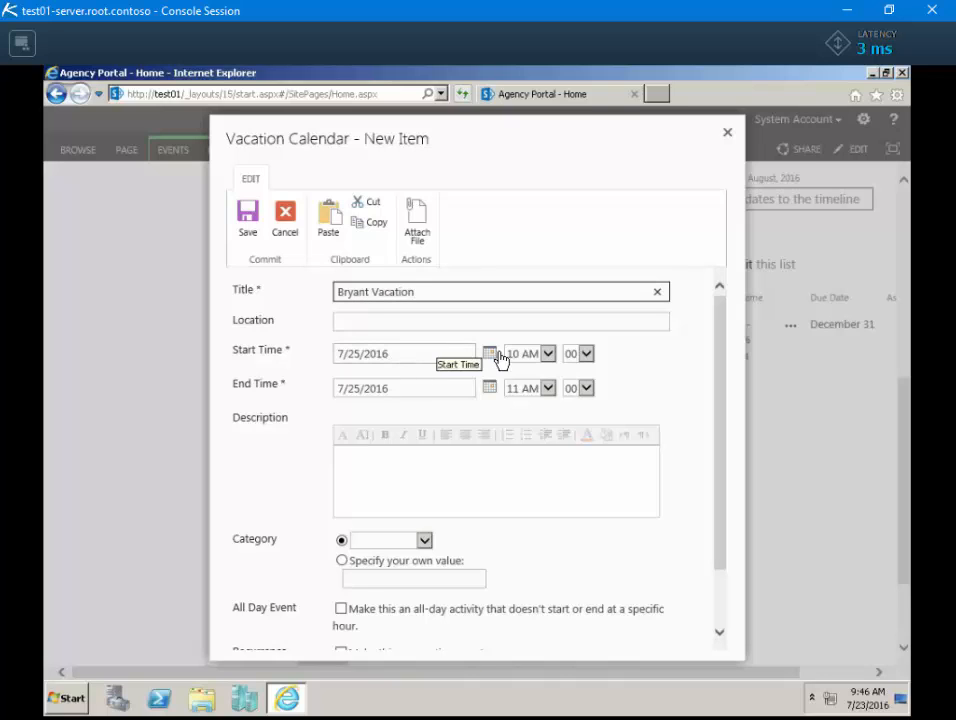
# - Set the vacation event's end date to 7/29/2016 and make it an all-day event, leaving the category blank
pyautogui.click(489, 387)
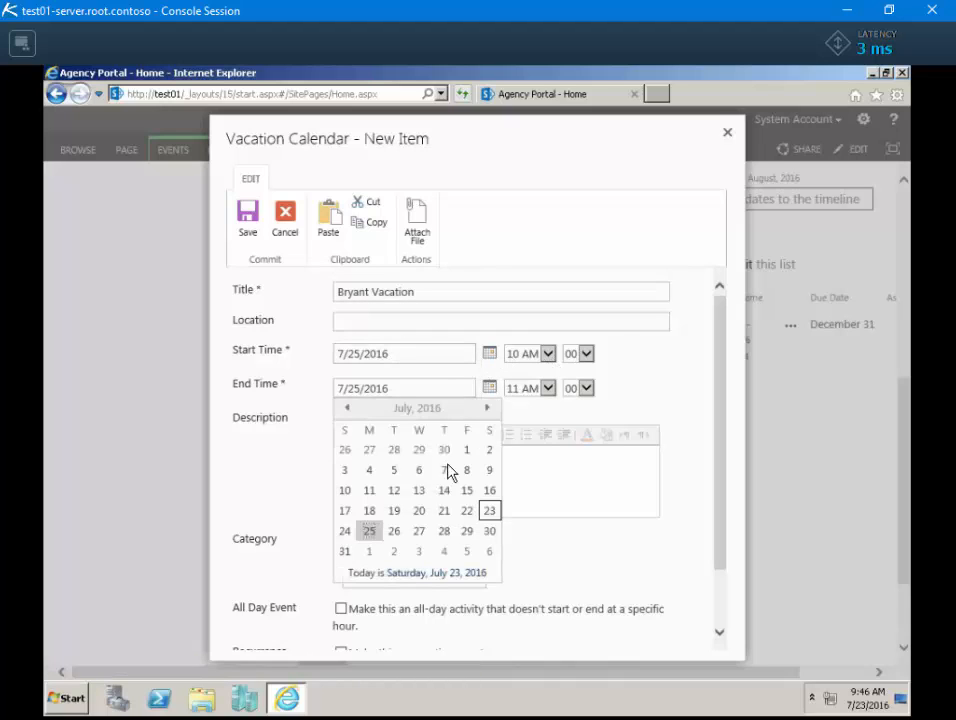
pyautogui.click(469, 533)
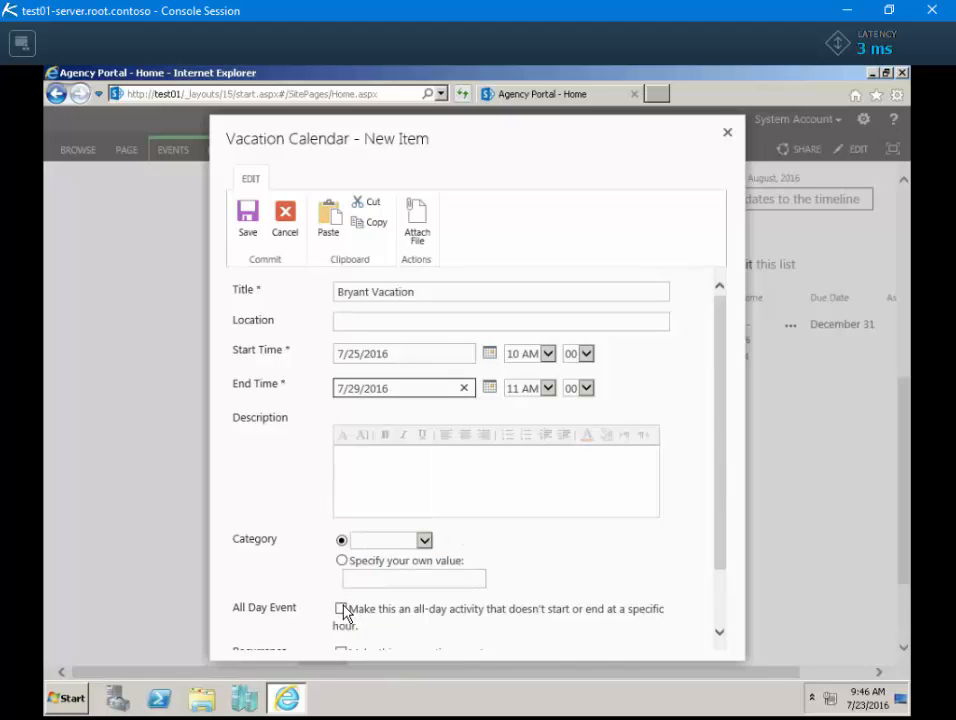
pyautogui.click(341, 609)
pyautogui.click(424, 541)
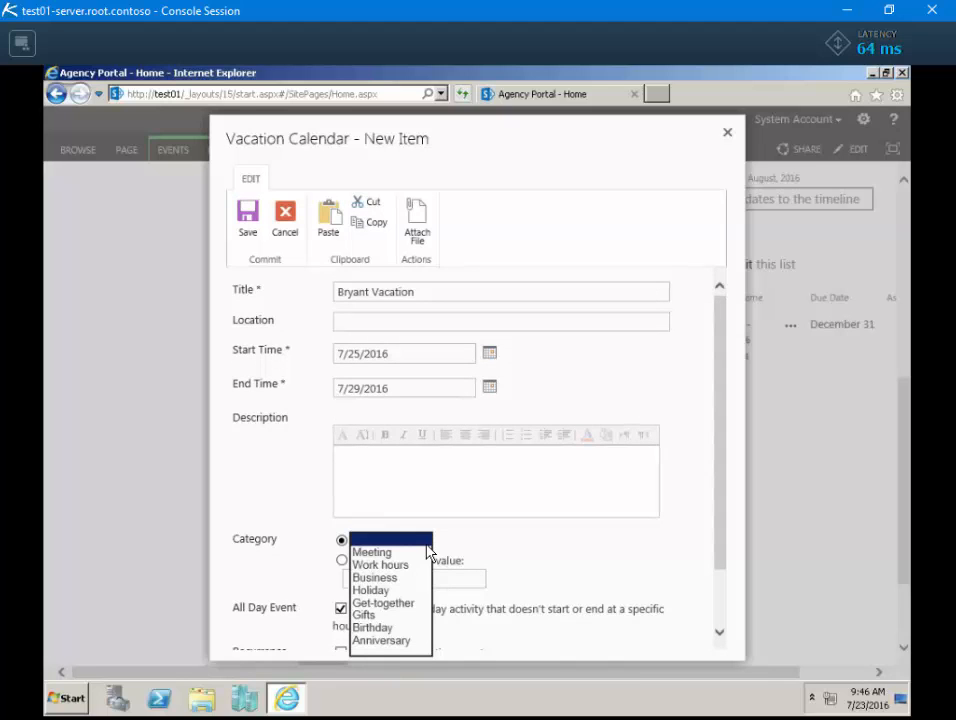
pyautogui.click(520, 560)
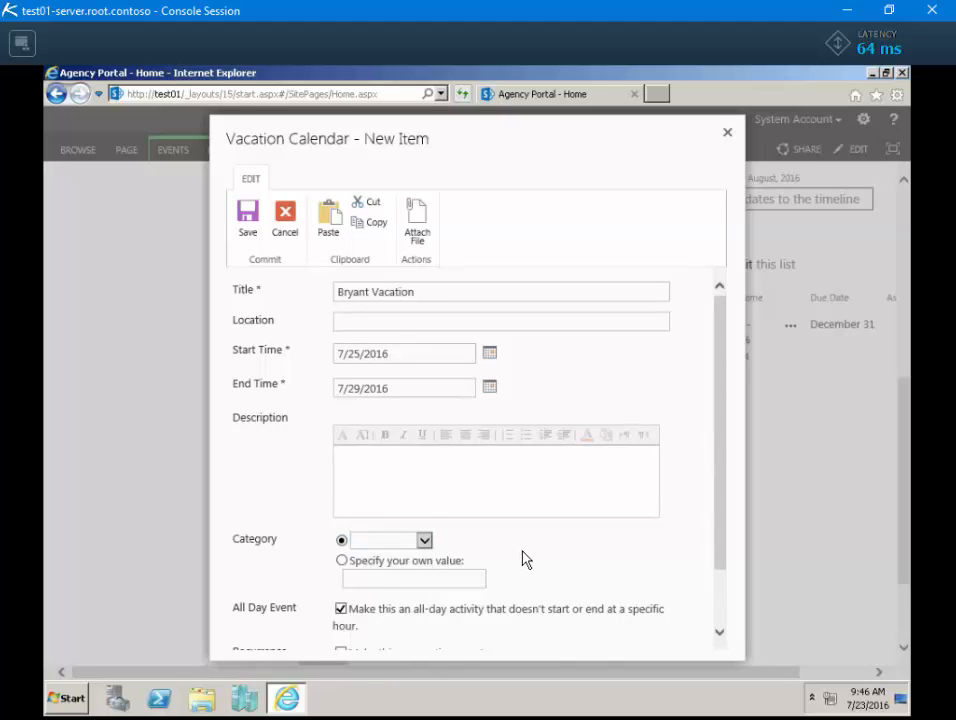
pyautogui.moveTo(722, 514); pyautogui.dragTo(716, 591)
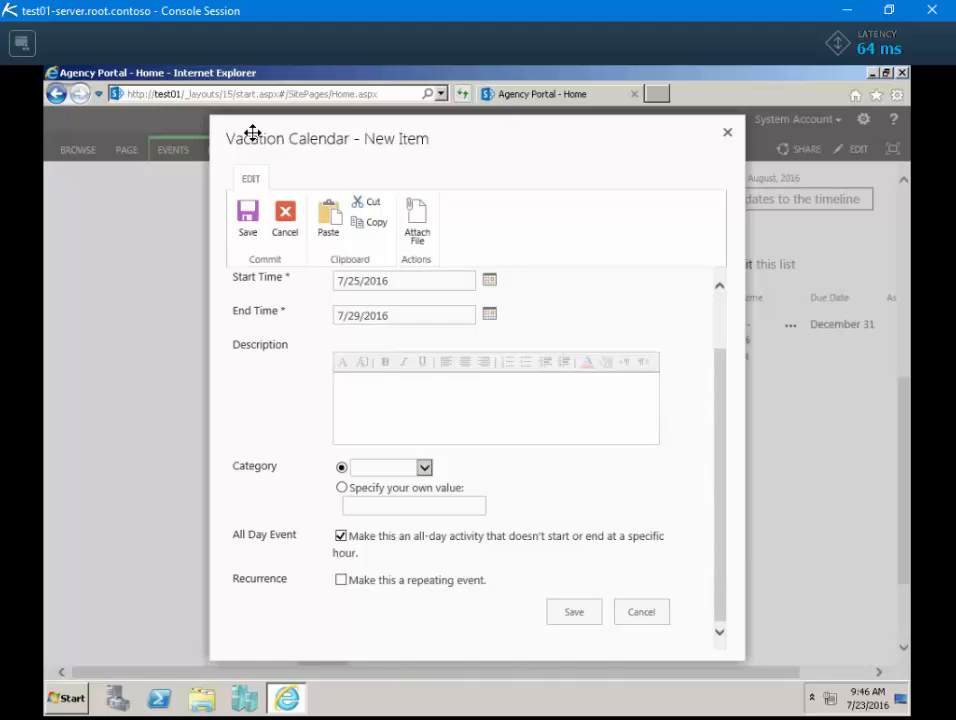
# - Save the new Vacation Calendar event
pyautogui.click(247, 220)
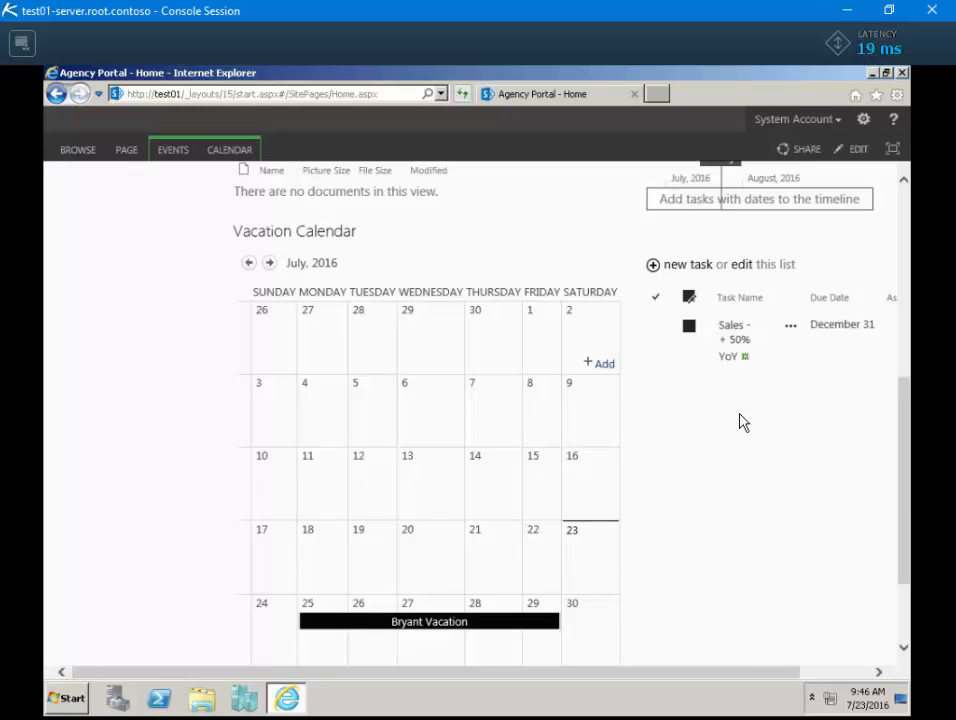
# - Put the home page into edit mode and set the Agency Doc Library web part's selected view to All Documents
pyautogui.moveTo(907, 449); pyautogui.dragTo(903, 235)
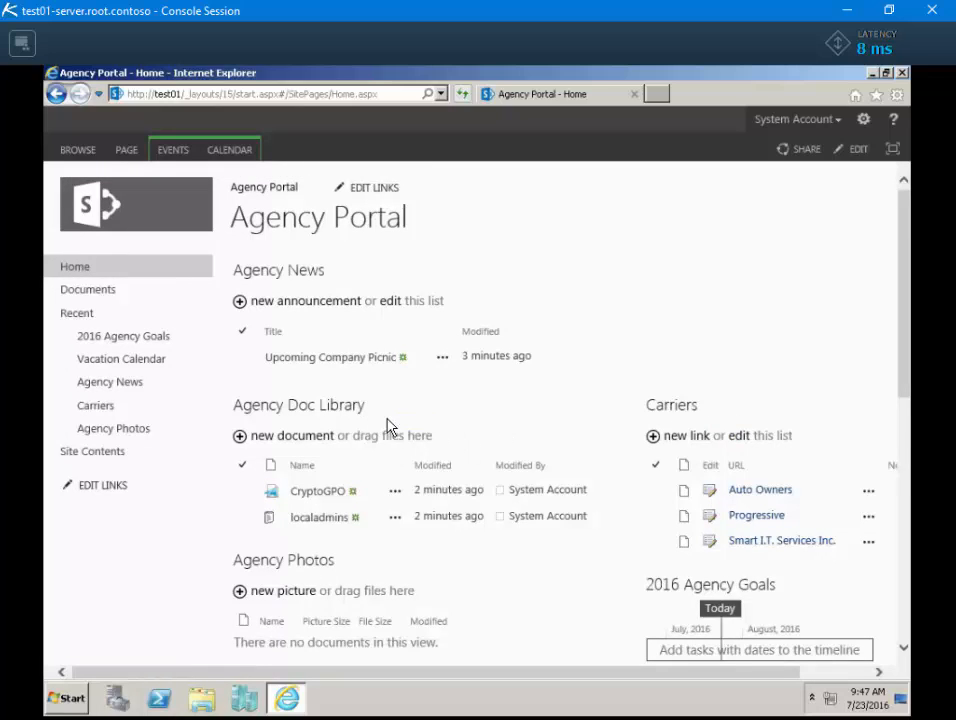
pyautogui.click(861, 155)
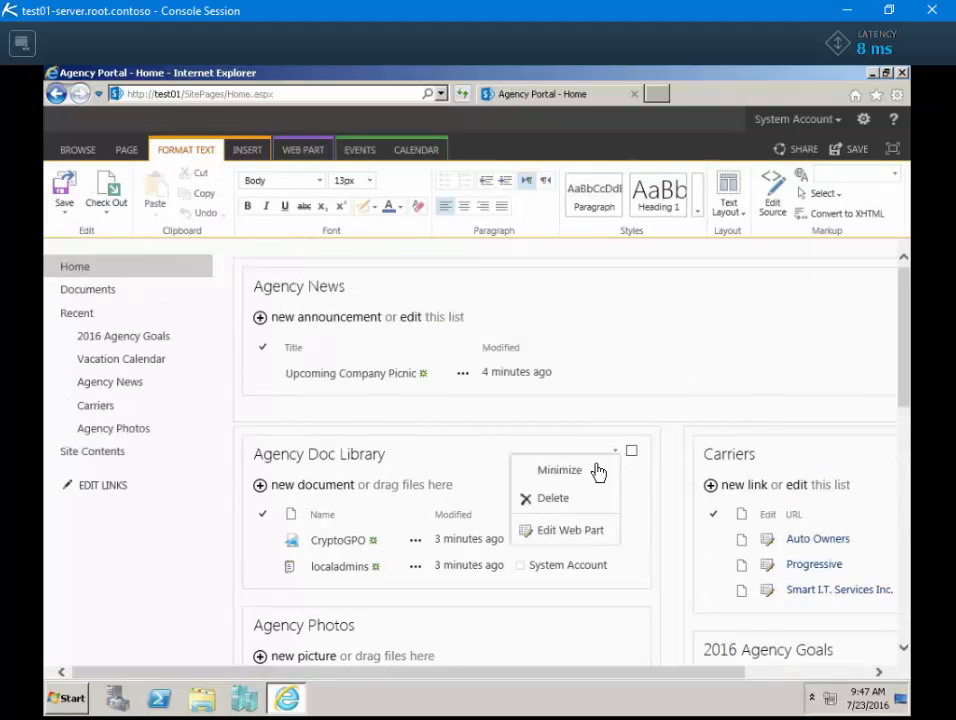
pyautogui.click(583, 538)
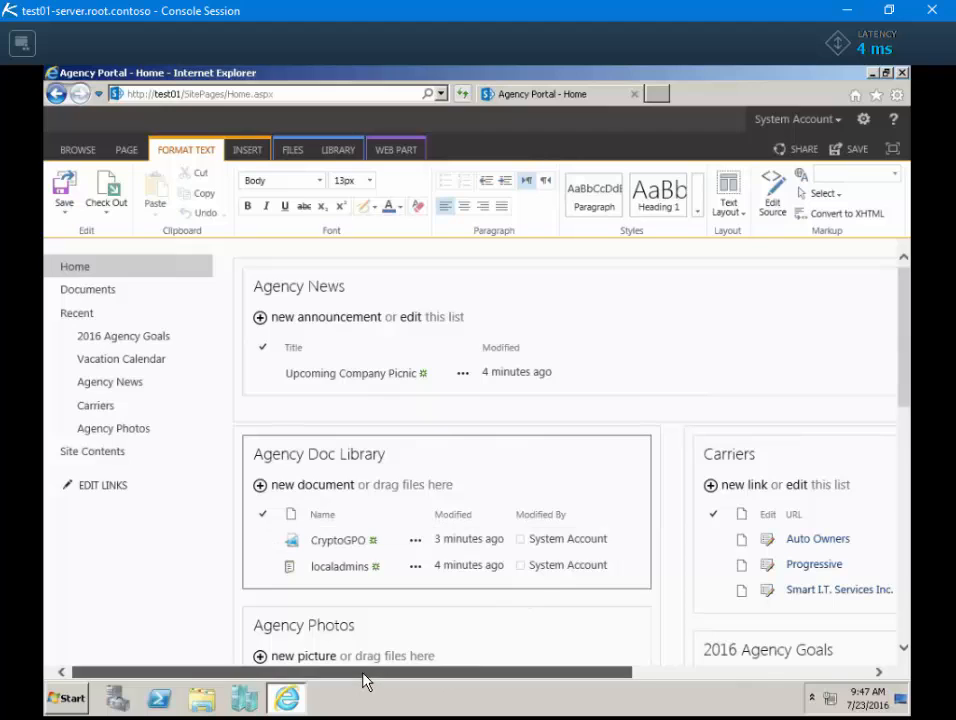
pyautogui.moveTo(363, 679); pyautogui.dragTo(697, 692)
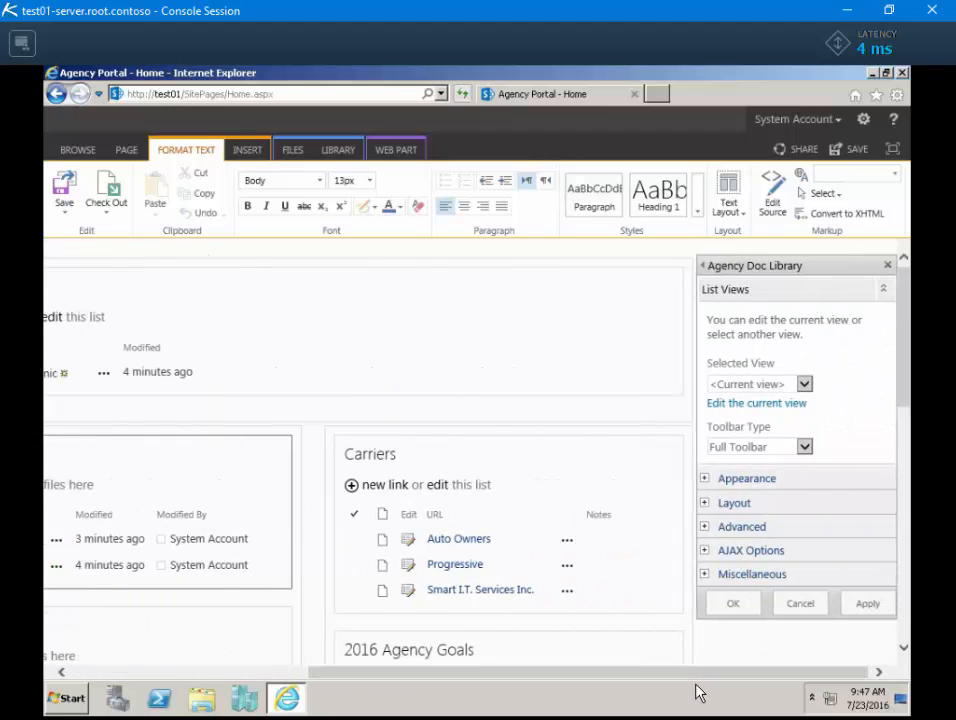
pyautogui.click(805, 386)
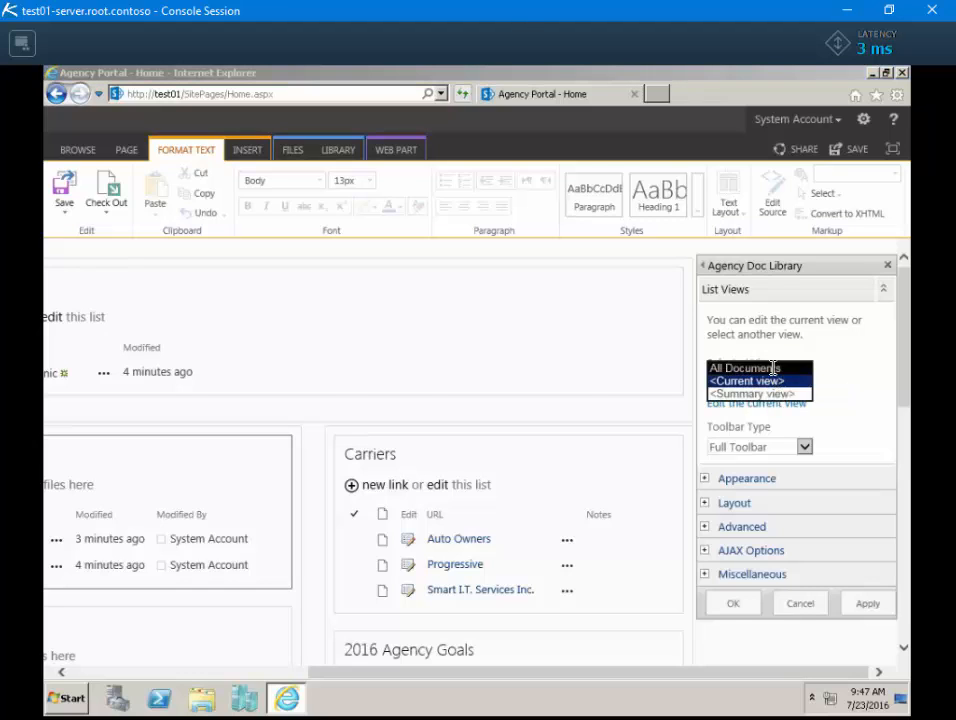
pyautogui.click(747, 368)
pyautogui.click(615, 436)
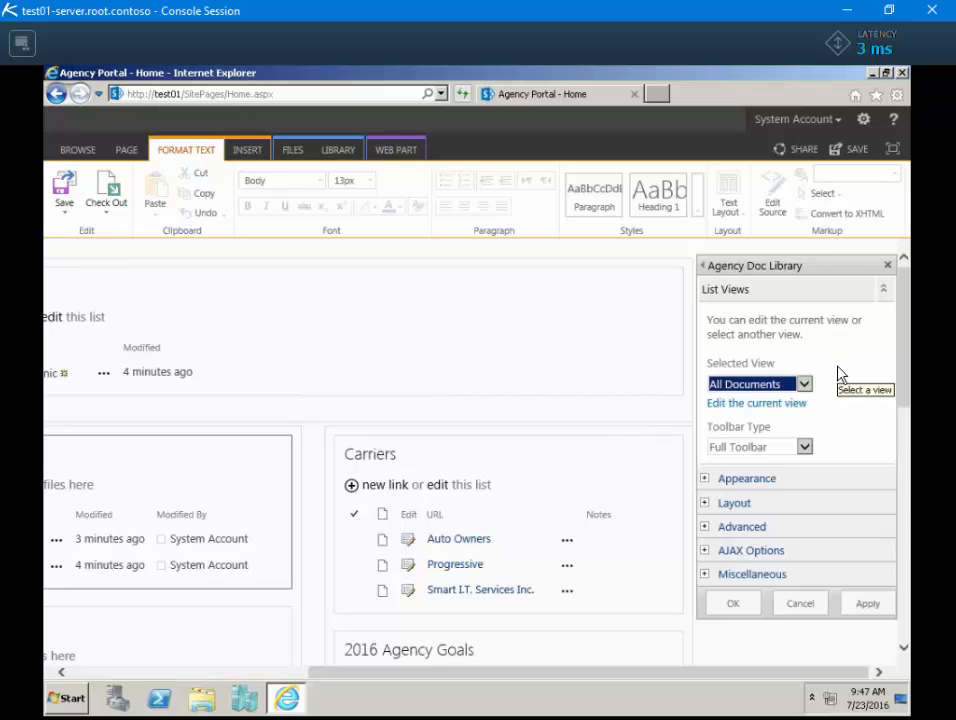
pyautogui.click(735, 605)
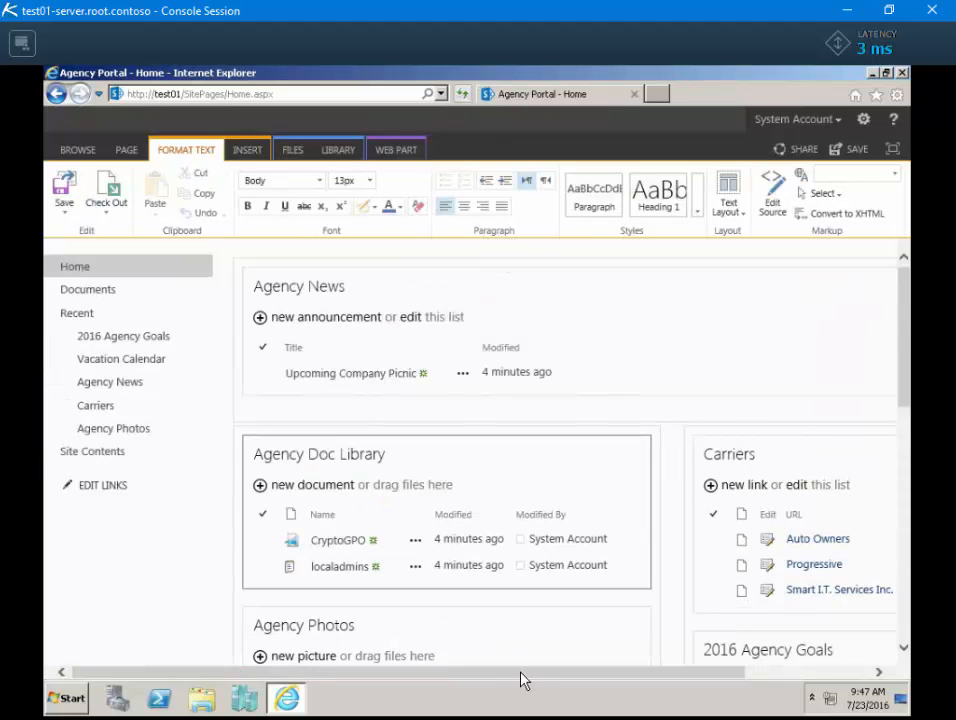
# - Edit the Carriers web part's current view, saving the page changes, and move the URL (URL with edit menu) column to position 1
pyautogui.moveTo(521, 672); pyautogui.dragTo(835, 671)
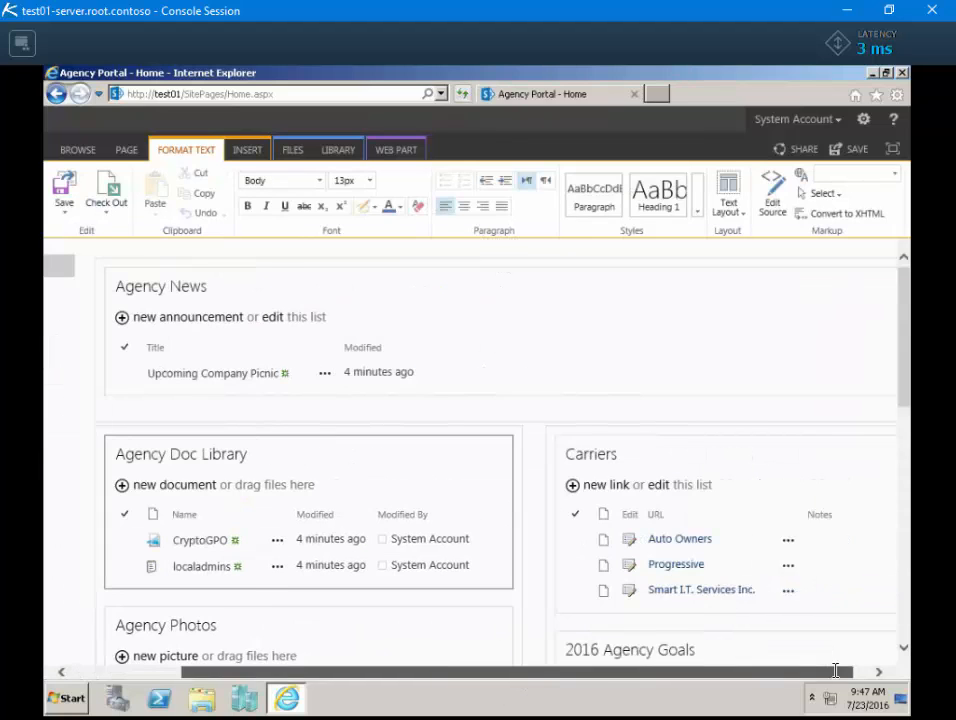
pyautogui.click(850, 452)
pyautogui.click(806, 532)
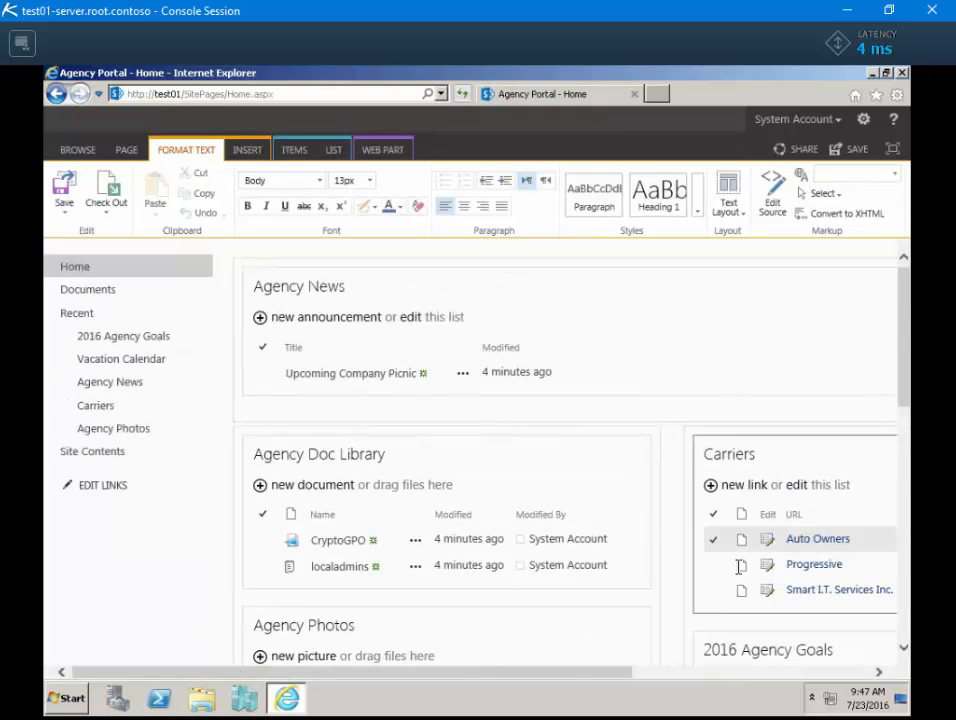
pyautogui.moveTo(554, 676); pyautogui.dragTo(796, 669)
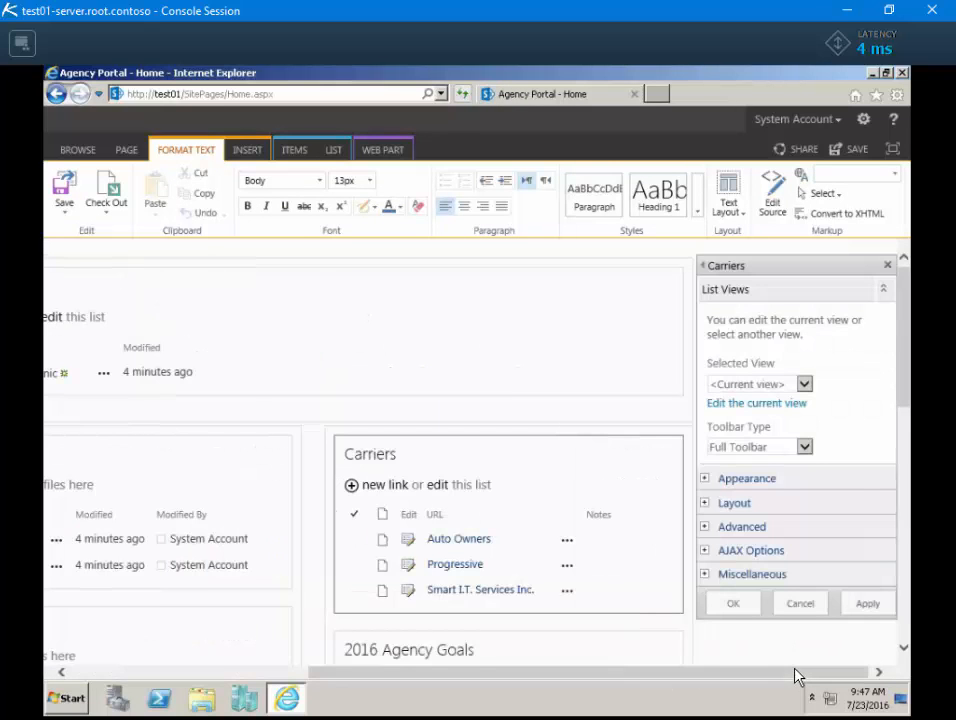
pyautogui.click(767, 410)
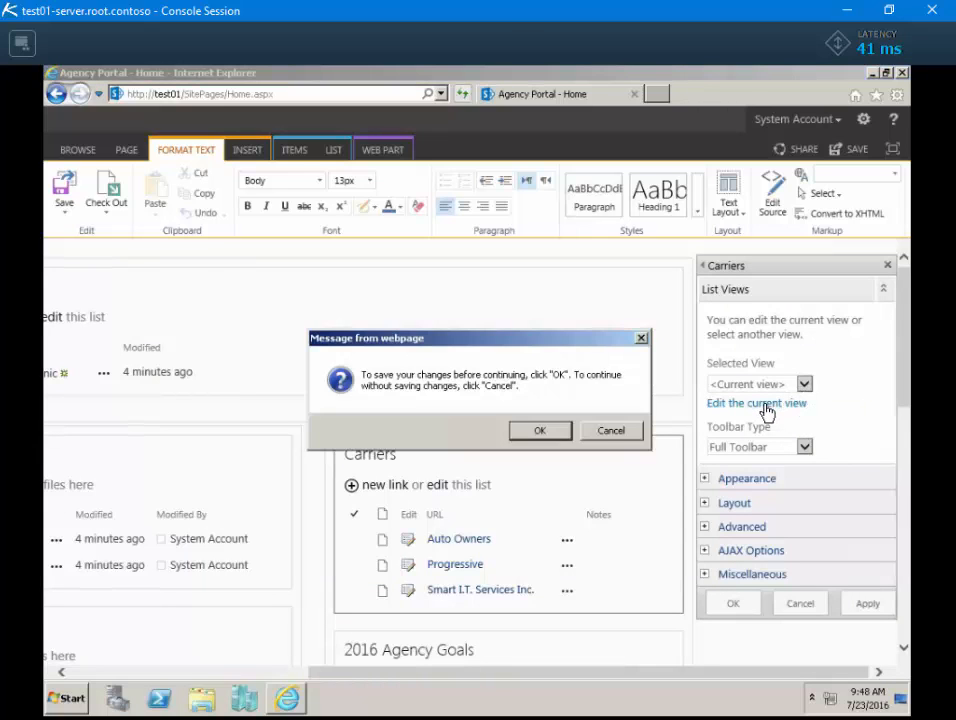
pyautogui.click(540, 431)
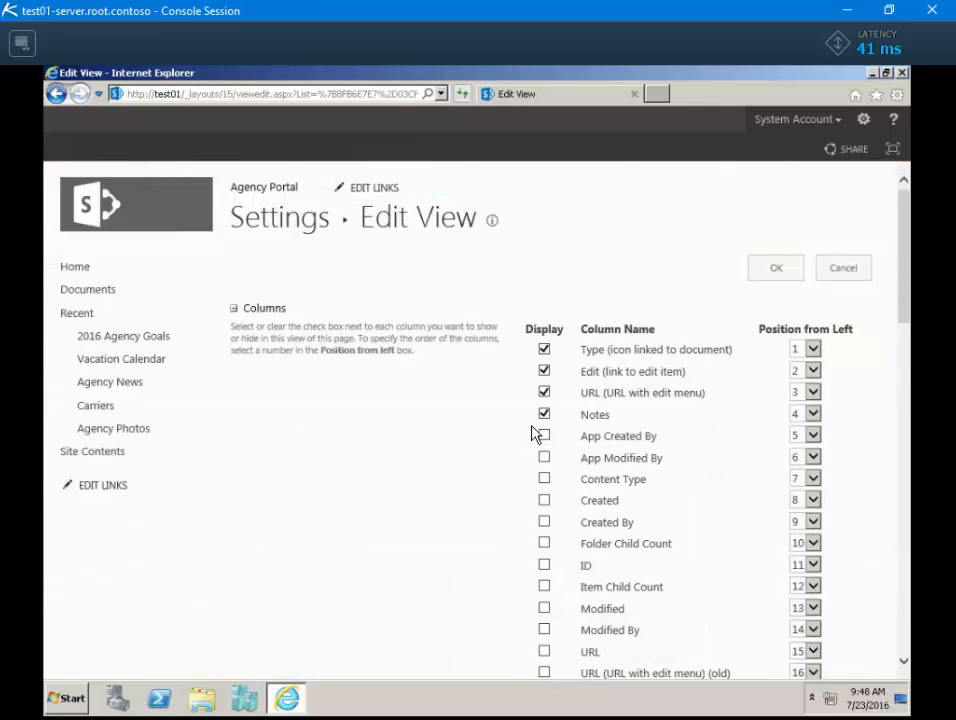
pyautogui.click(812, 398)
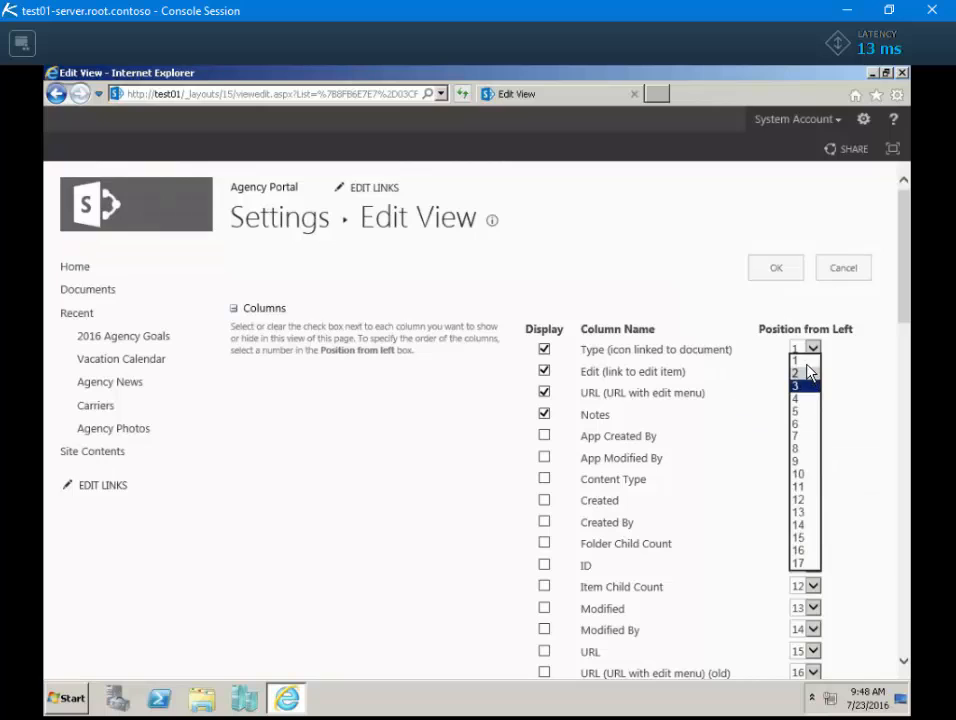
pyautogui.click(808, 355)
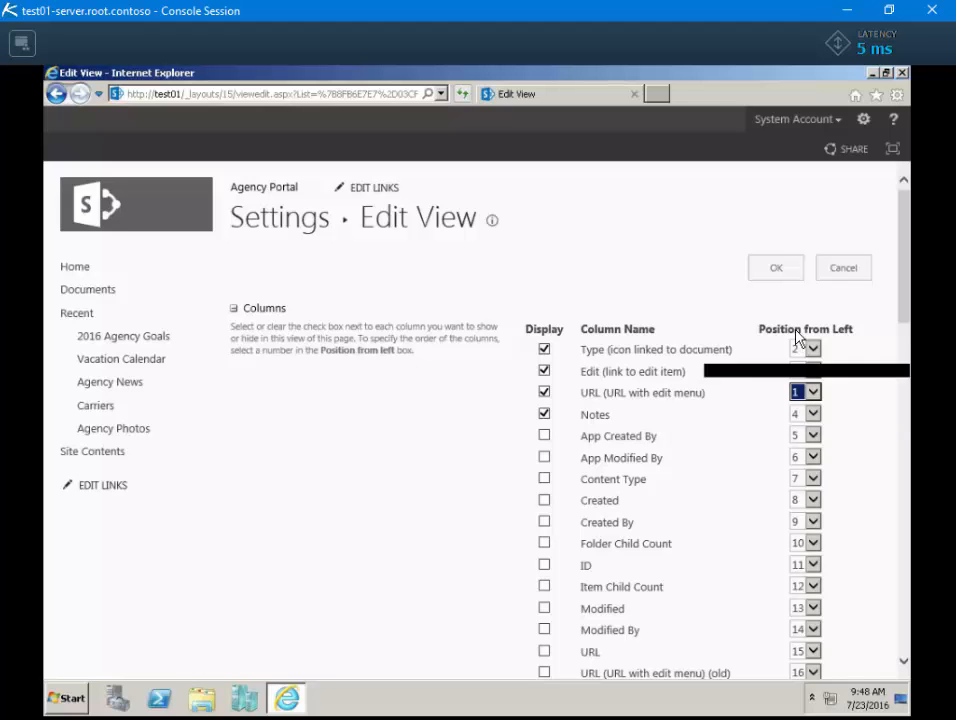
pyautogui.click(777, 269)
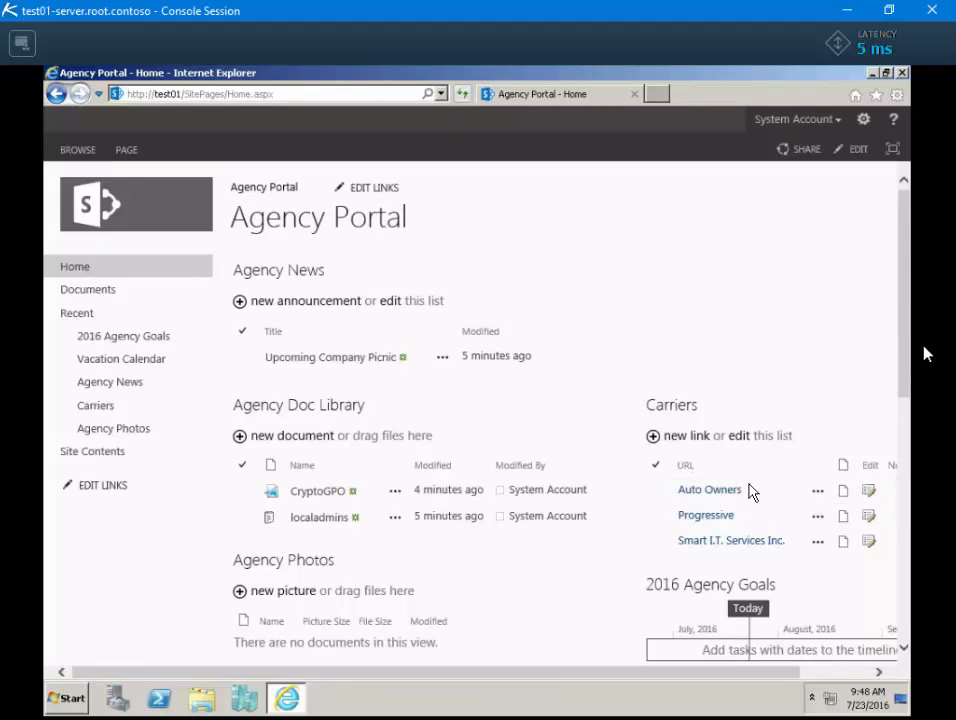
# - Set the Vacation Calendar web part's selected view to Current Events and save the home page
pyautogui.moveTo(904, 340); pyautogui.dragTo(892, 518)
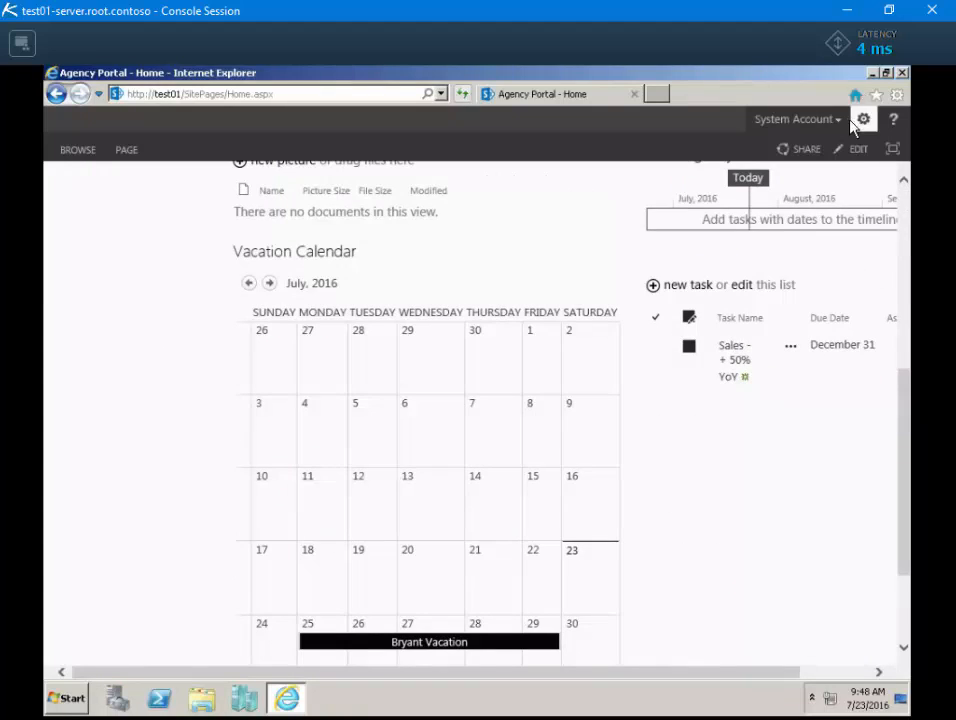
pyautogui.click(859, 151)
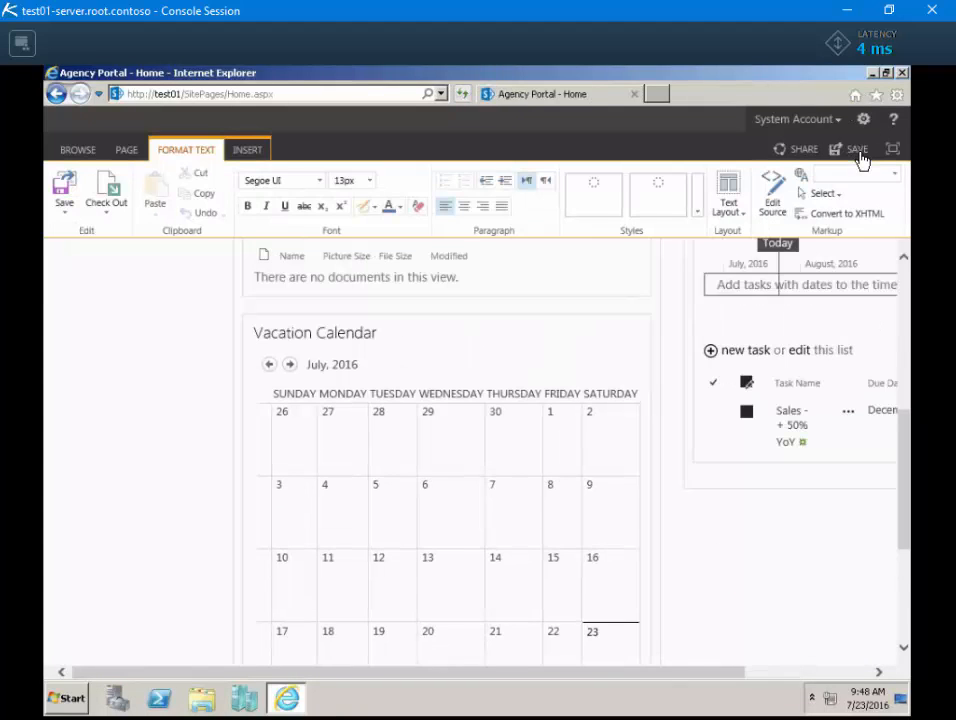
pyautogui.click(616, 333)
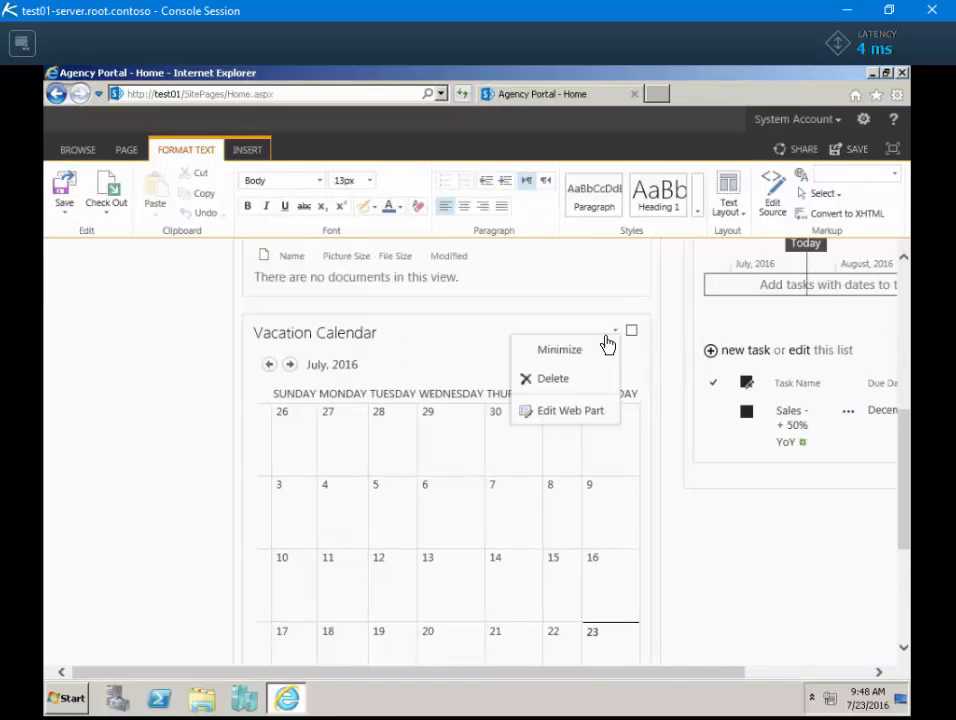
pyautogui.click(568, 418)
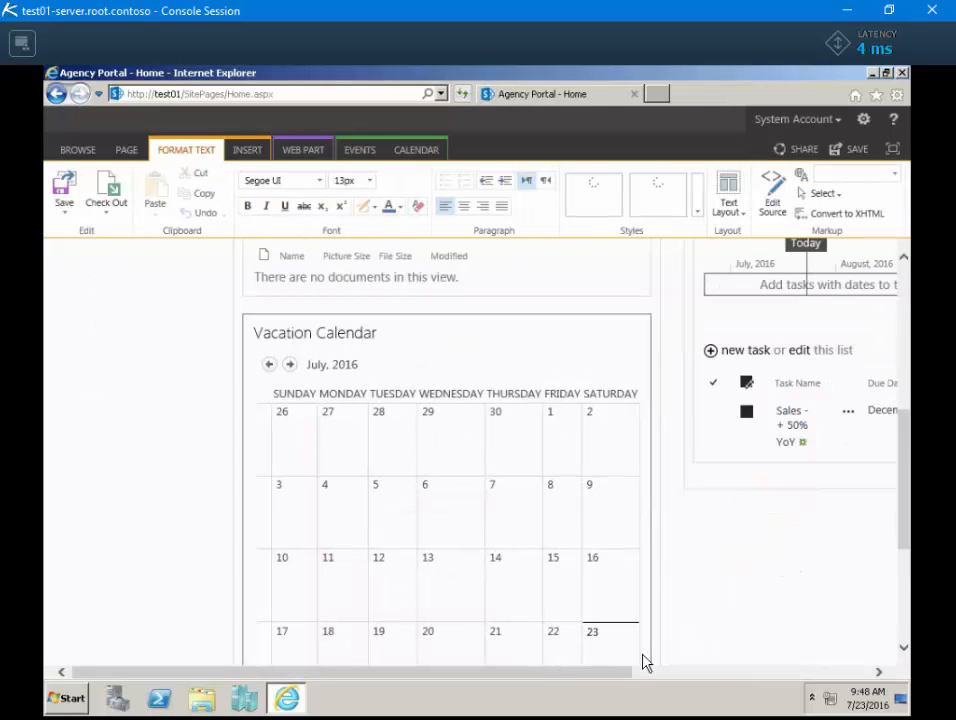
pyautogui.moveTo(907, 548); pyautogui.dragTo(903, 335)
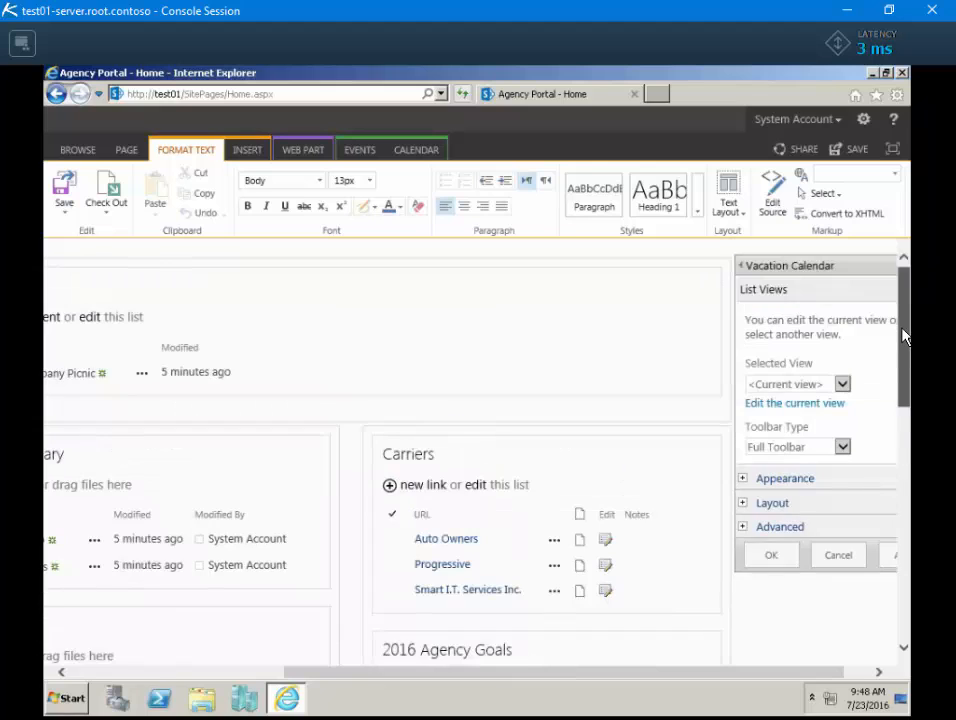
pyautogui.click(842, 385)
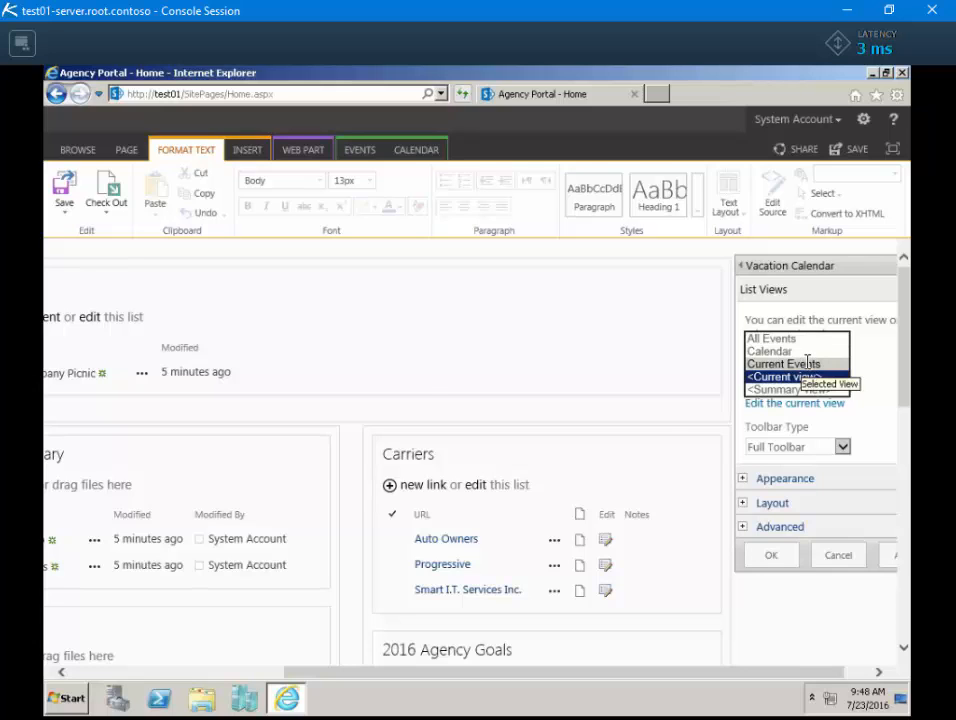
pyautogui.click(807, 364)
pyautogui.click(617, 437)
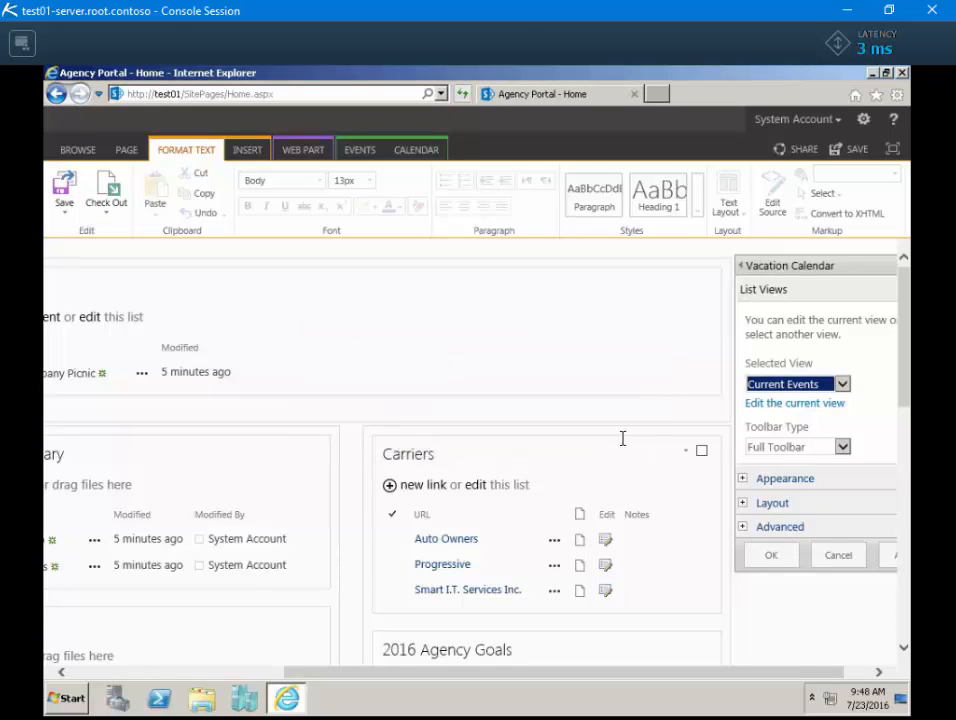
pyautogui.click(787, 559)
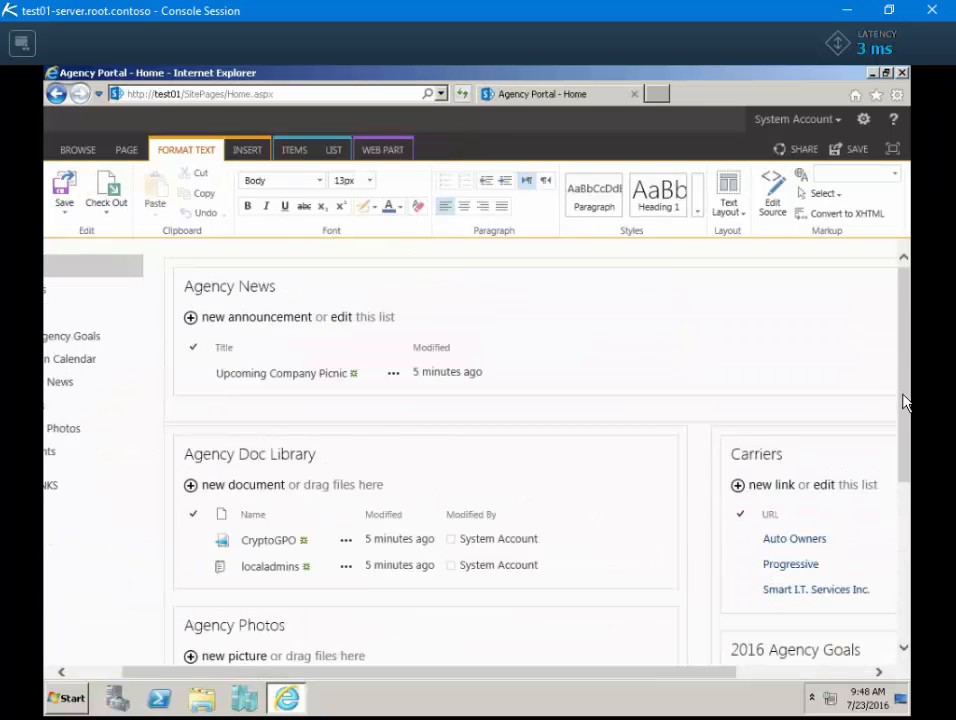
pyautogui.moveTo(904, 396); pyautogui.dragTo(904, 543)
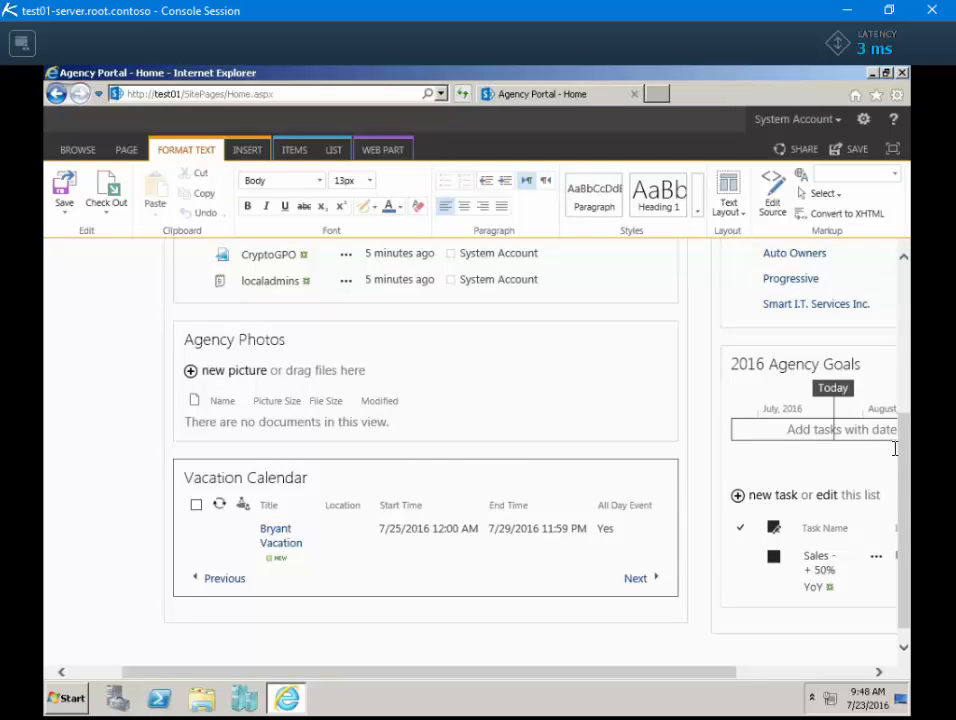
pyautogui.moveTo(900, 455); pyautogui.dragTo(903, 270)
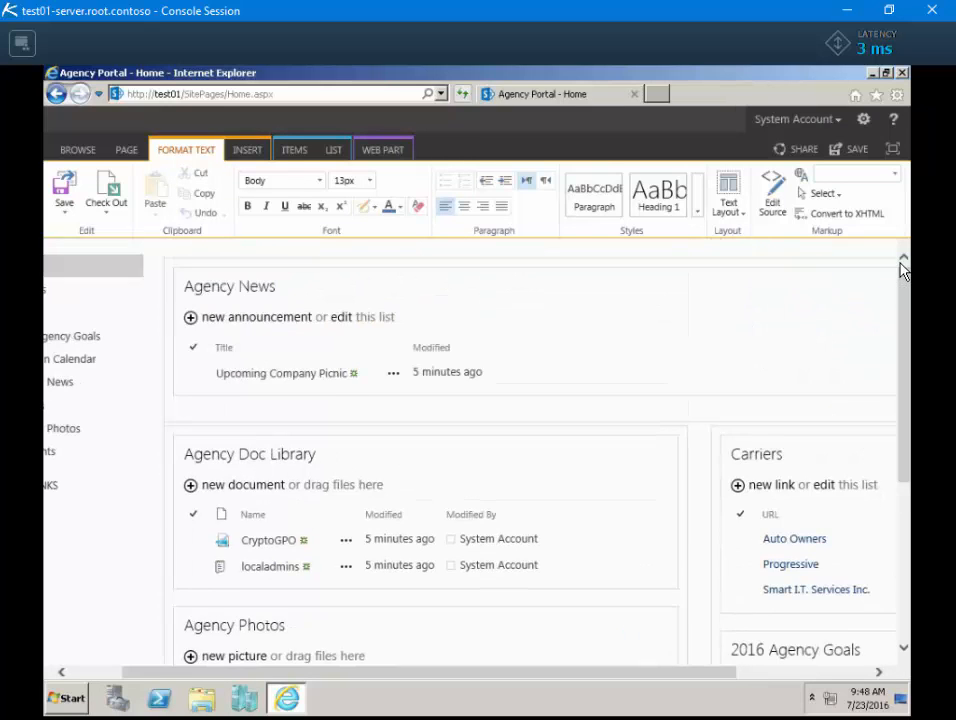
pyautogui.click(855, 158)
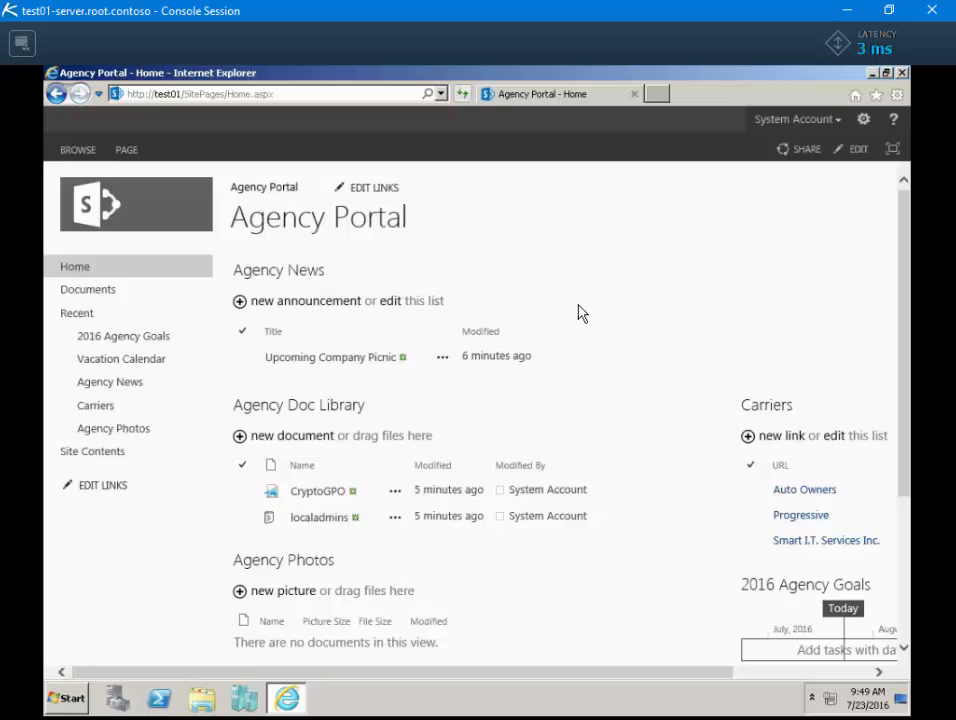
pyautogui.click(372, 192)
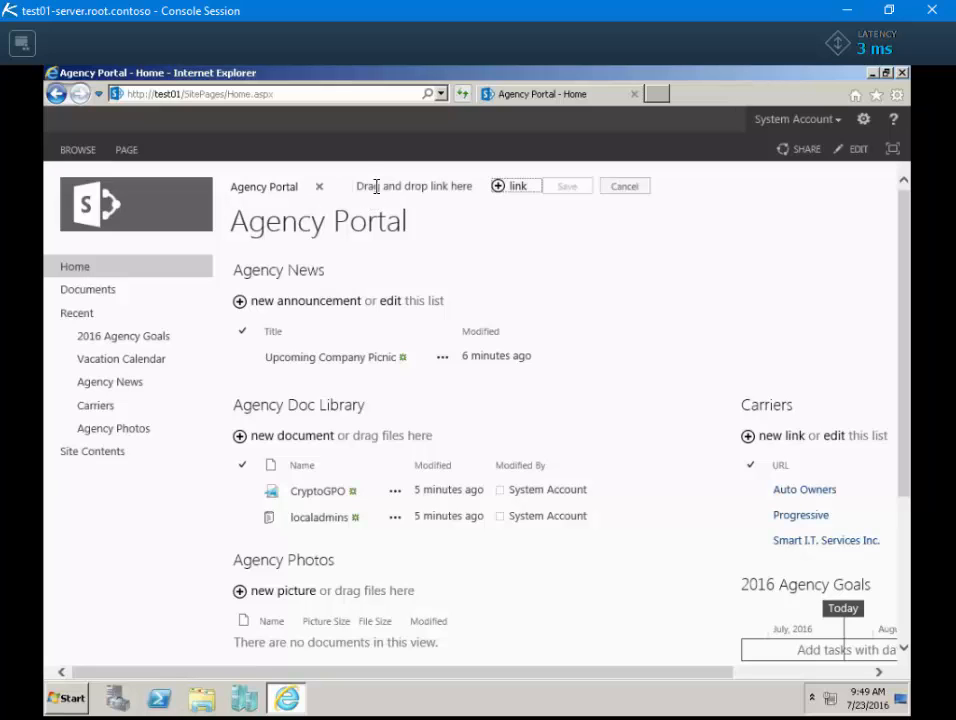
pyautogui.click(502, 188)
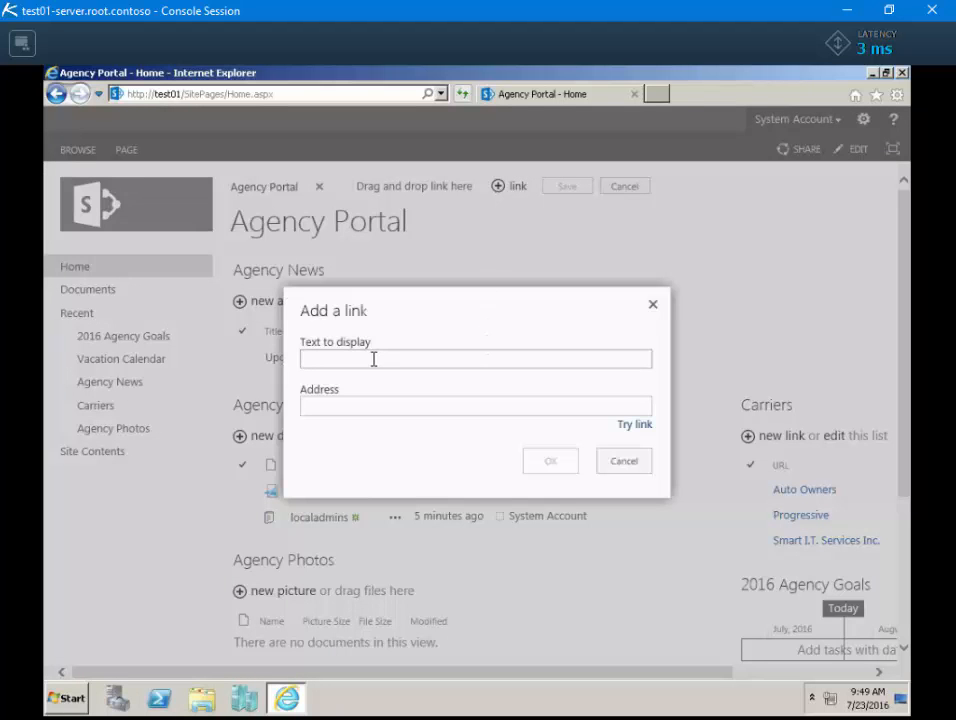
pyautogui.click(626, 462)
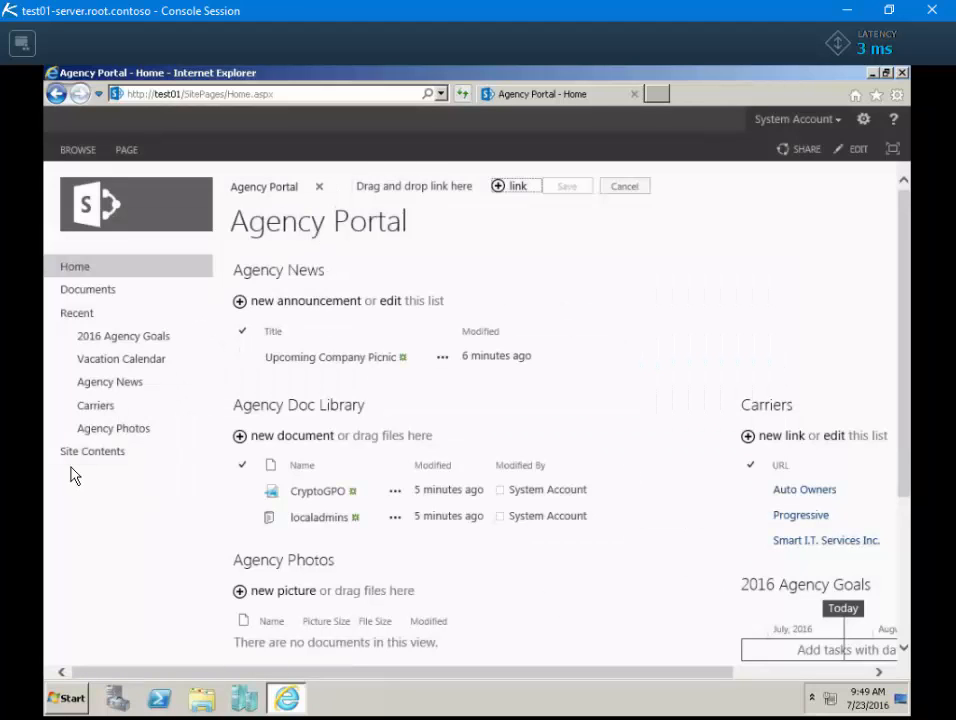
pyautogui.click(620, 189)
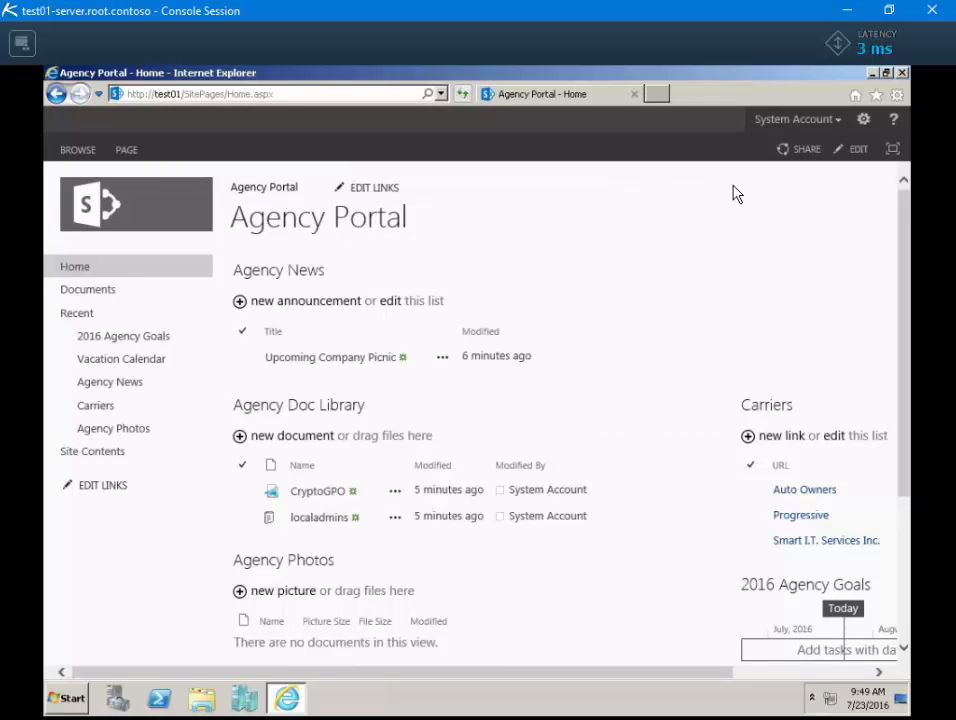
# - Open People and groups in the site settings and view the members of the Sharepoint Test Site Visitors group
pyautogui.click(864, 121)
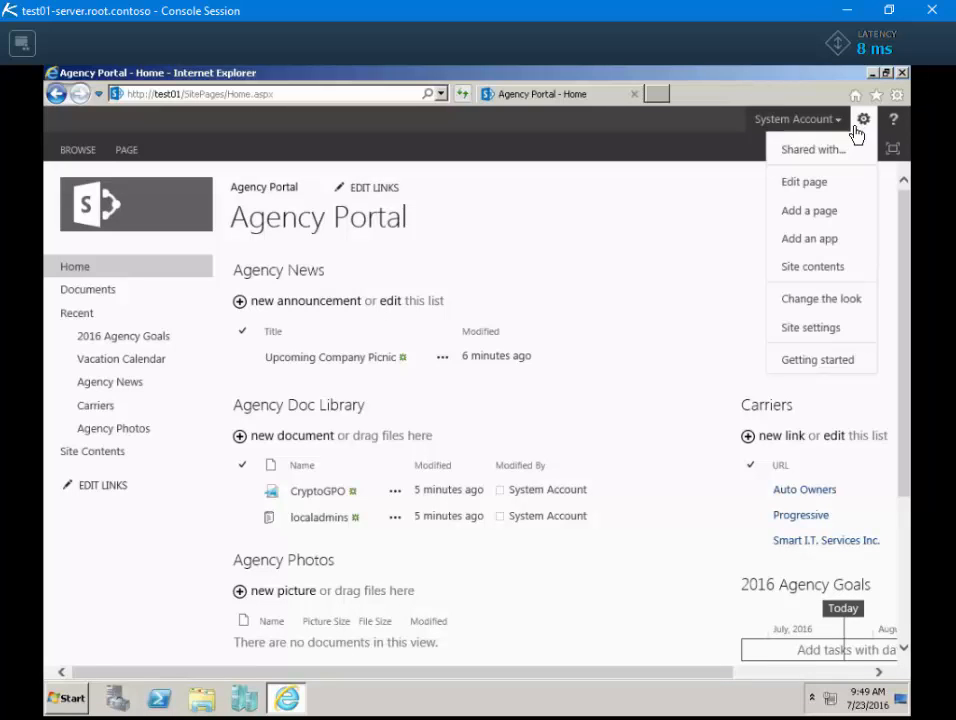
pyautogui.click(822, 333)
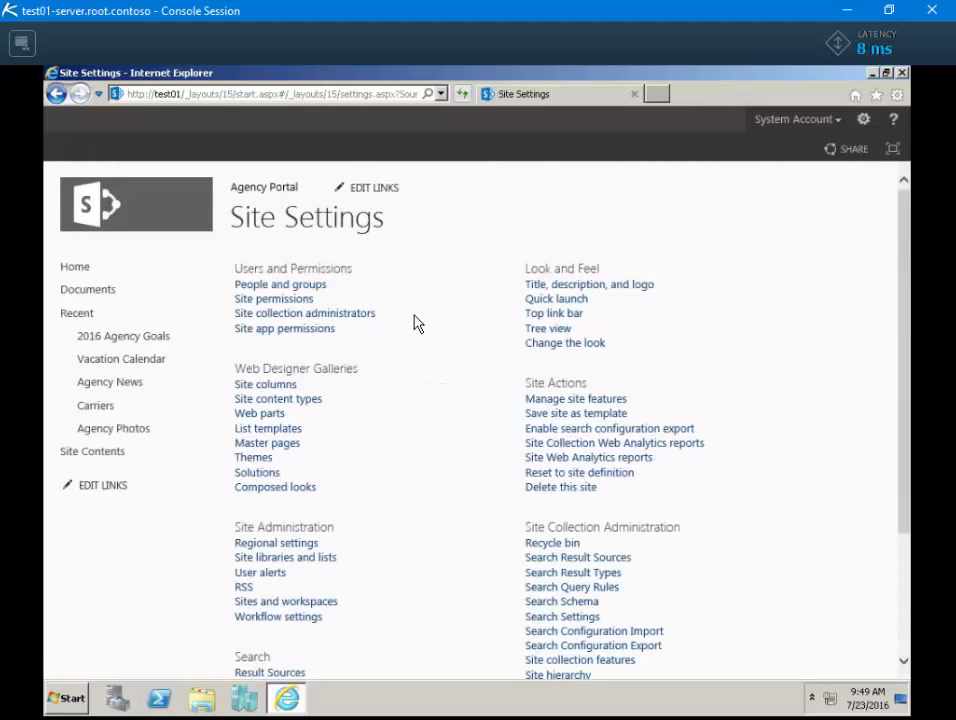
pyautogui.click(295, 287)
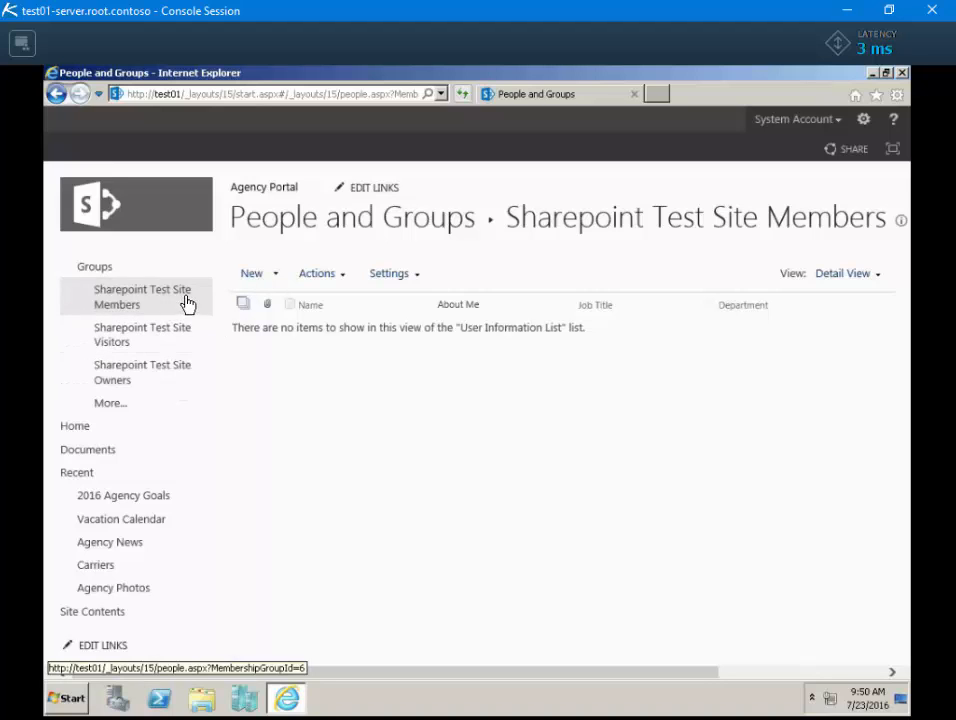
pyautogui.click(176, 337)
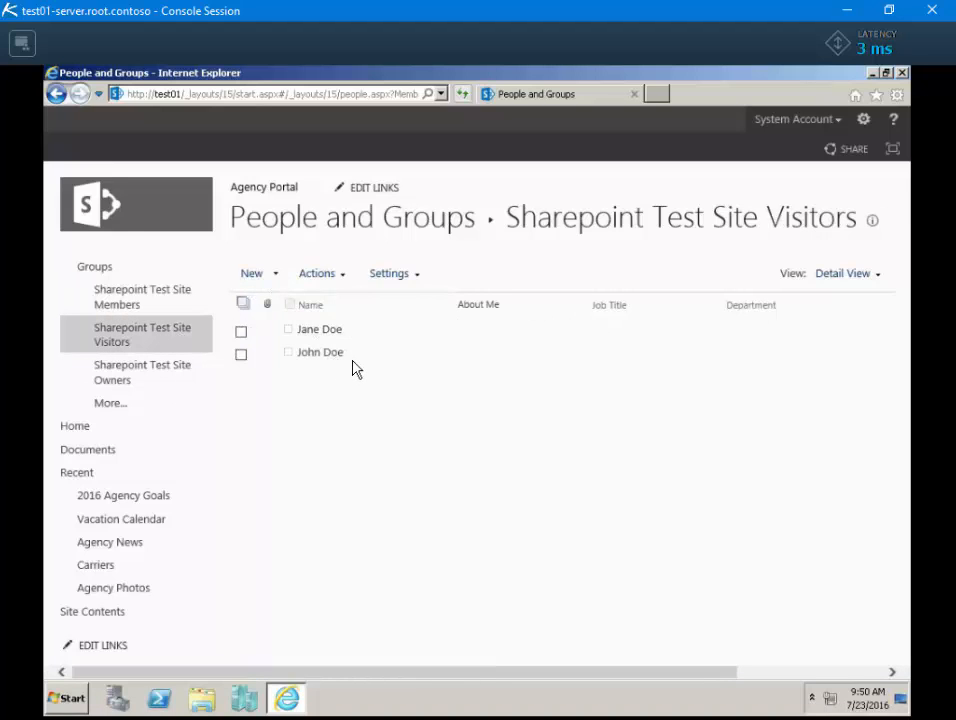
# - View the form for adding people to the Sharepoint Test Site Visitors group and close it without sharing
pyautogui.click(252, 276)
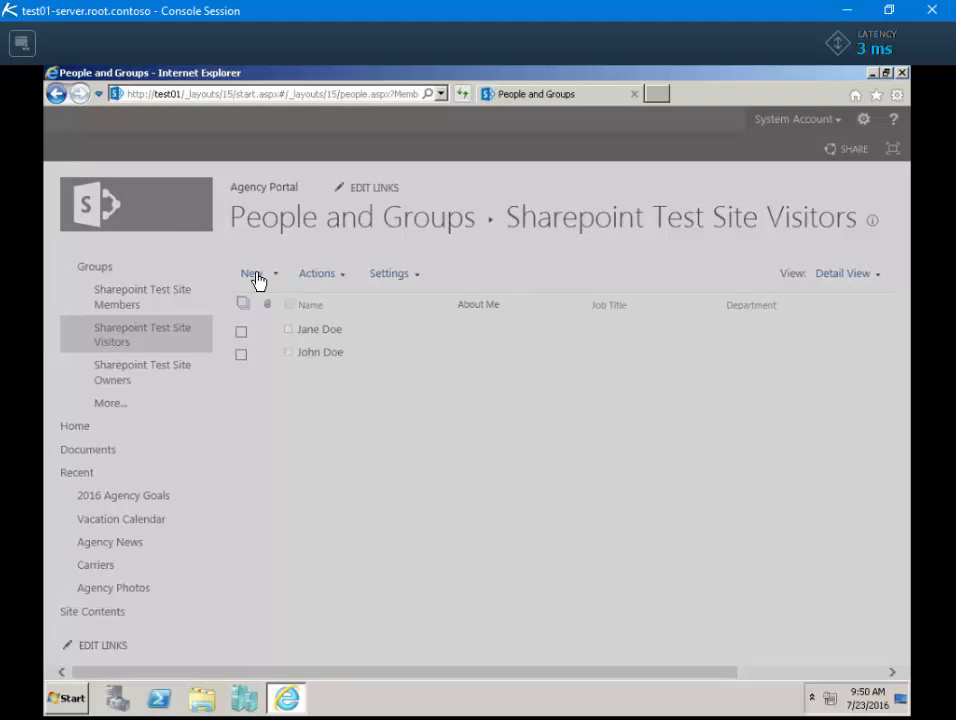
pyautogui.click(332, 396)
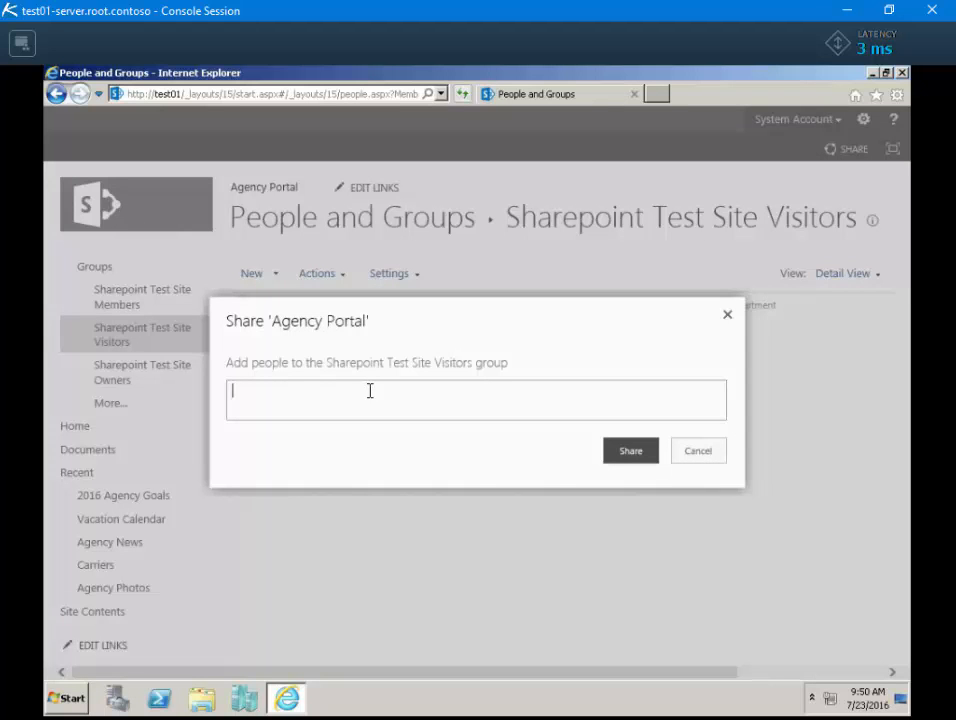
pyautogui.click(697, 451)
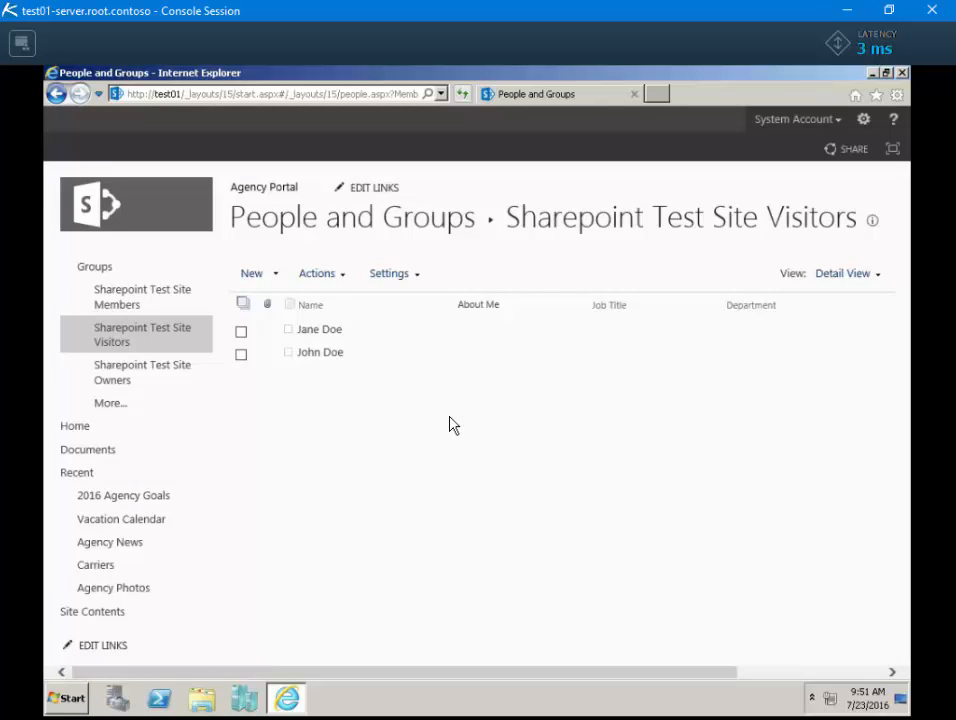
# - Review Site libraries and lists in the site settings and open the page for creating new content
pyautogui.click(864, 120)
pyautogui.click(812, 300)
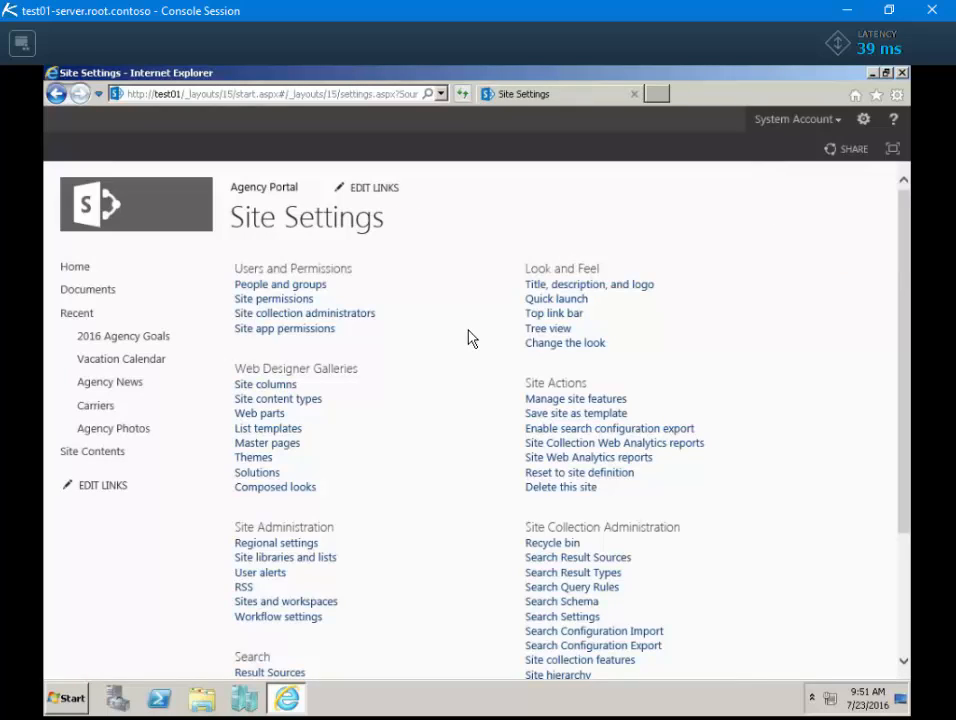
pyautogui.click(316, 566)
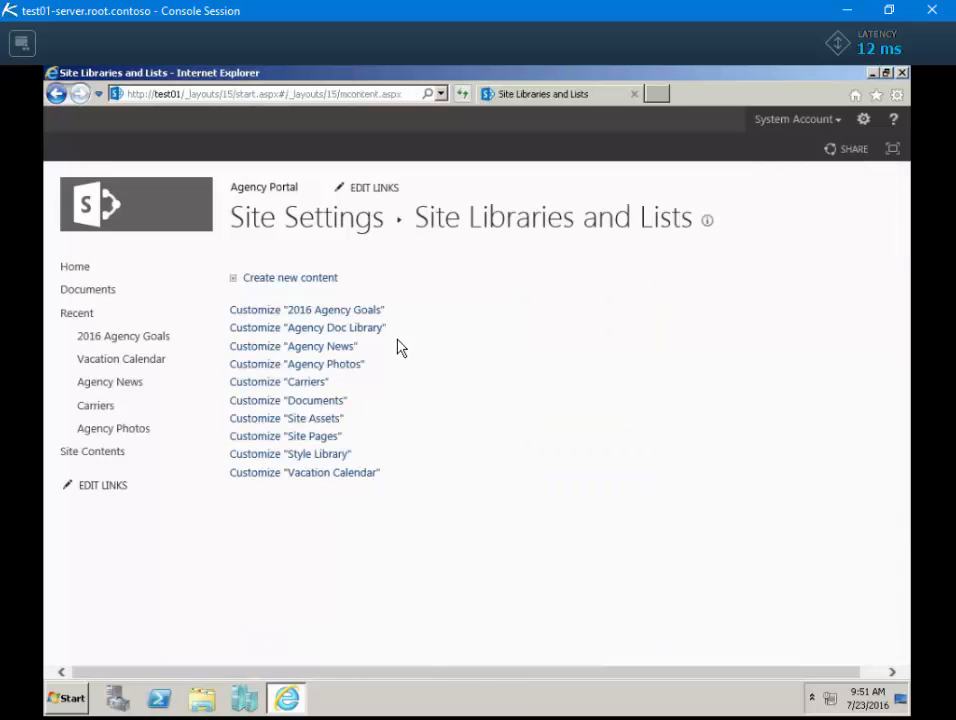
pyautogui.click(310, 281)
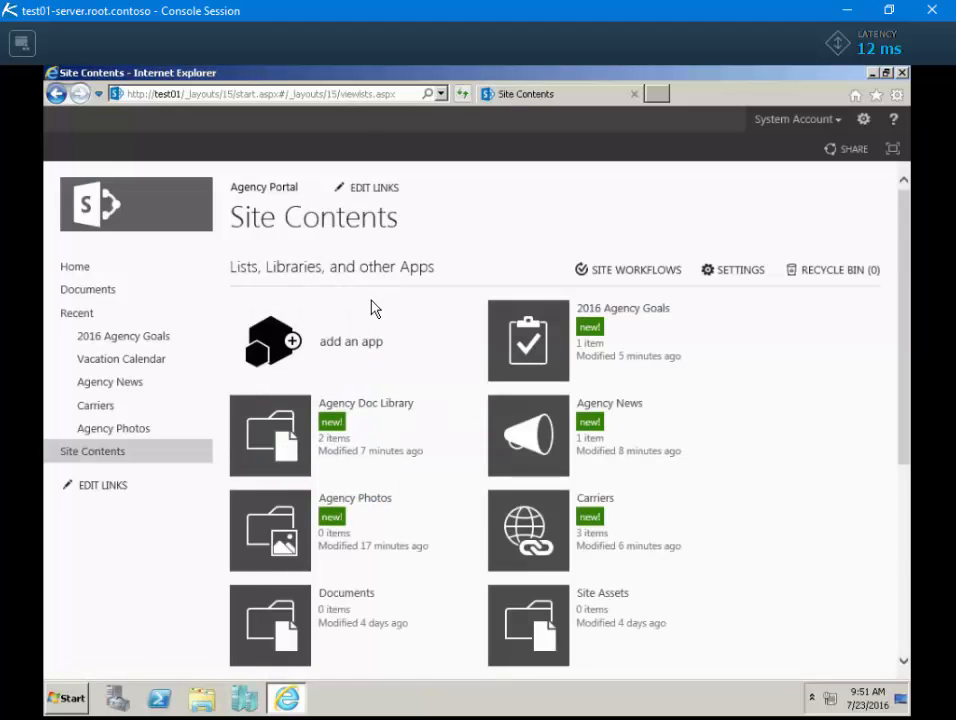
# - Check the Agency Portal sharing dialog and the Title, description, and logo settings, leaving both without changes
pyautogui.click(850, 149)
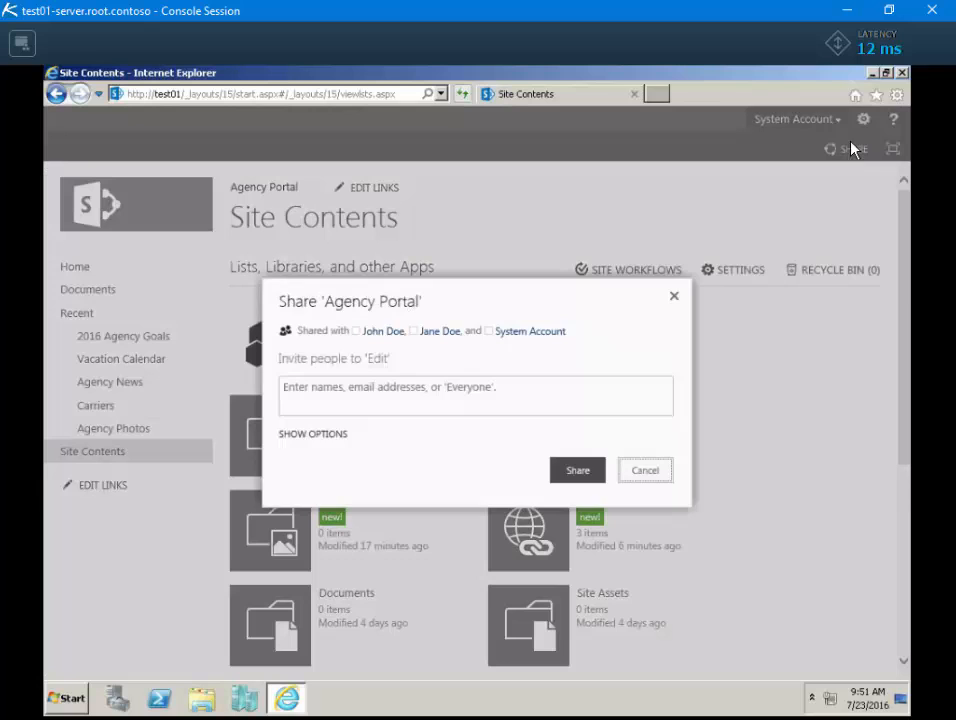
pyautogui.click(643, 474)
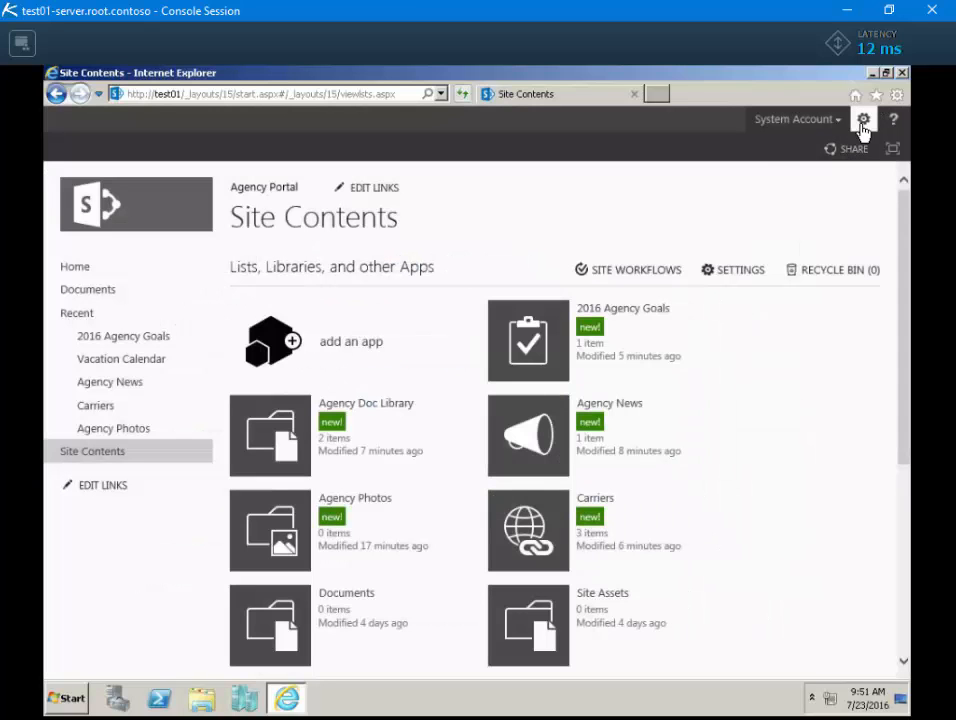
pyautogui.click(863, 120)
pyautogui.click(820, 300)
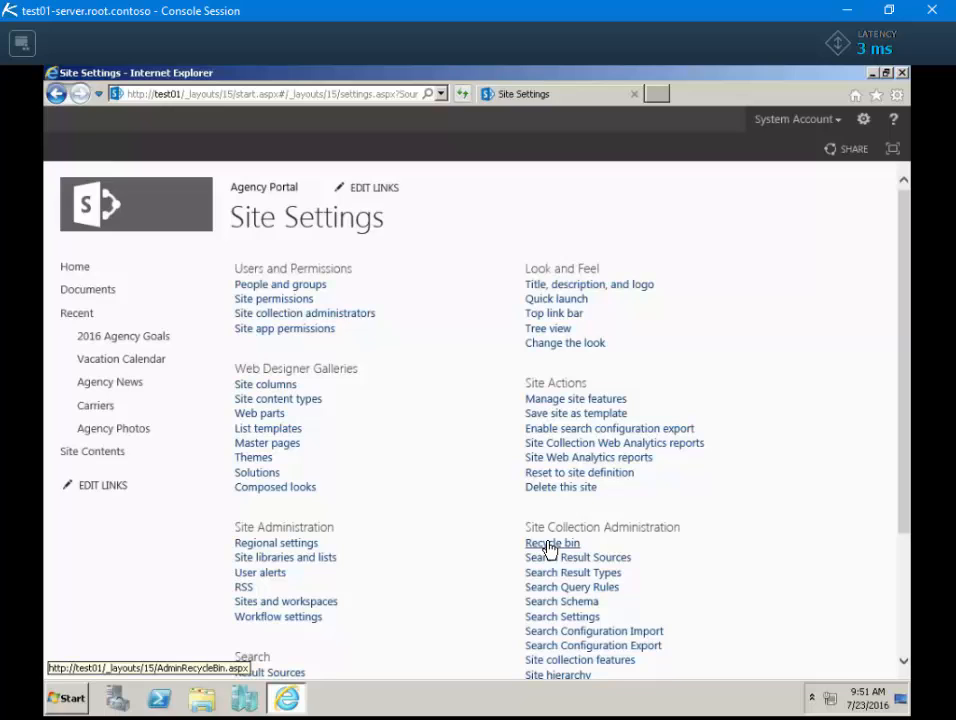
pyautogui.click(607, 291)
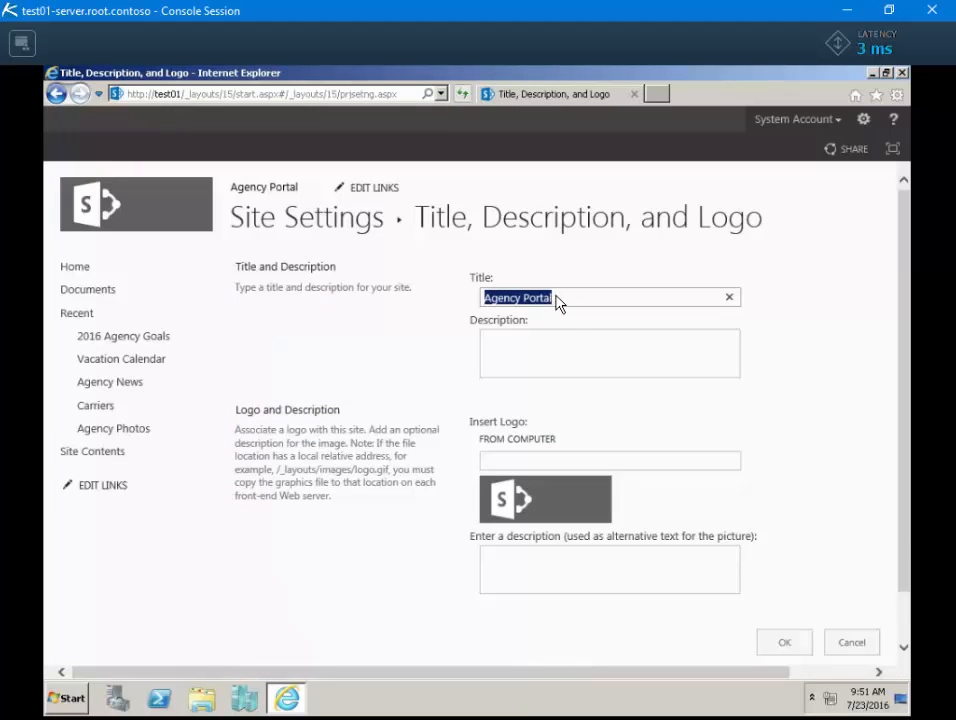
pyautogui.click(849, 645)
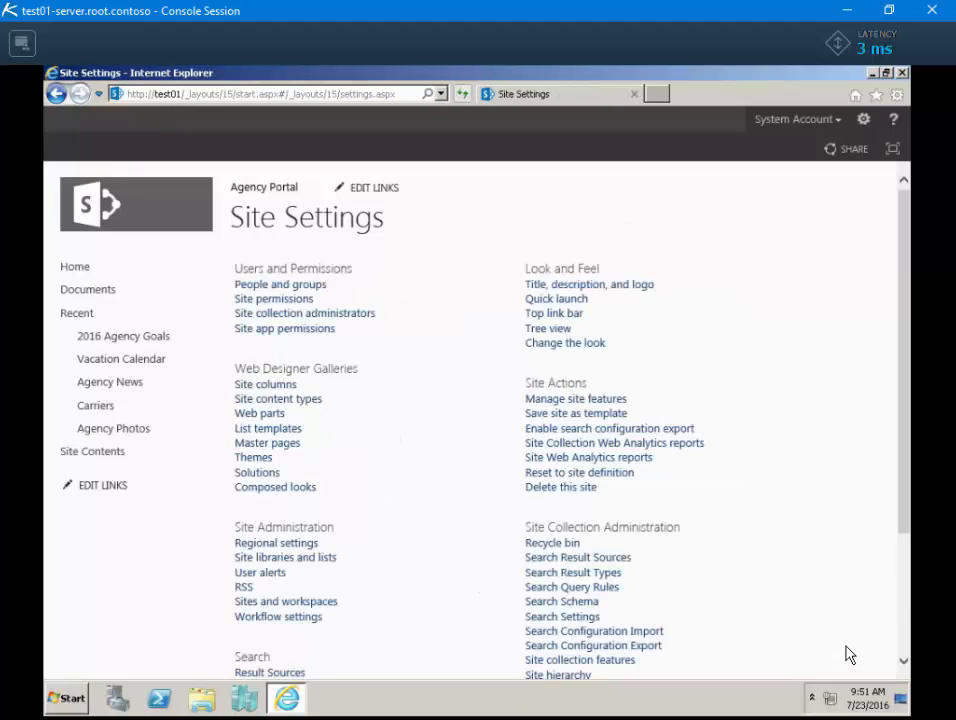
# - Try to reorder the Quick Launch with Site Contents at position 3 and Recent at position 4
pyautogui.click(563, 300)
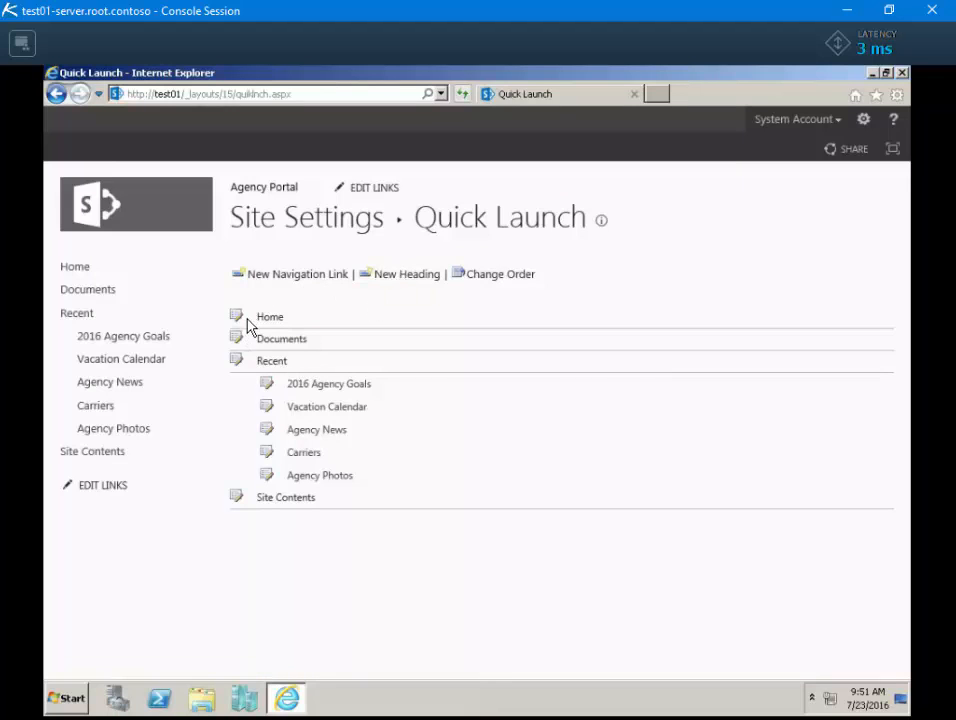
pyautogui.click(485, 275)
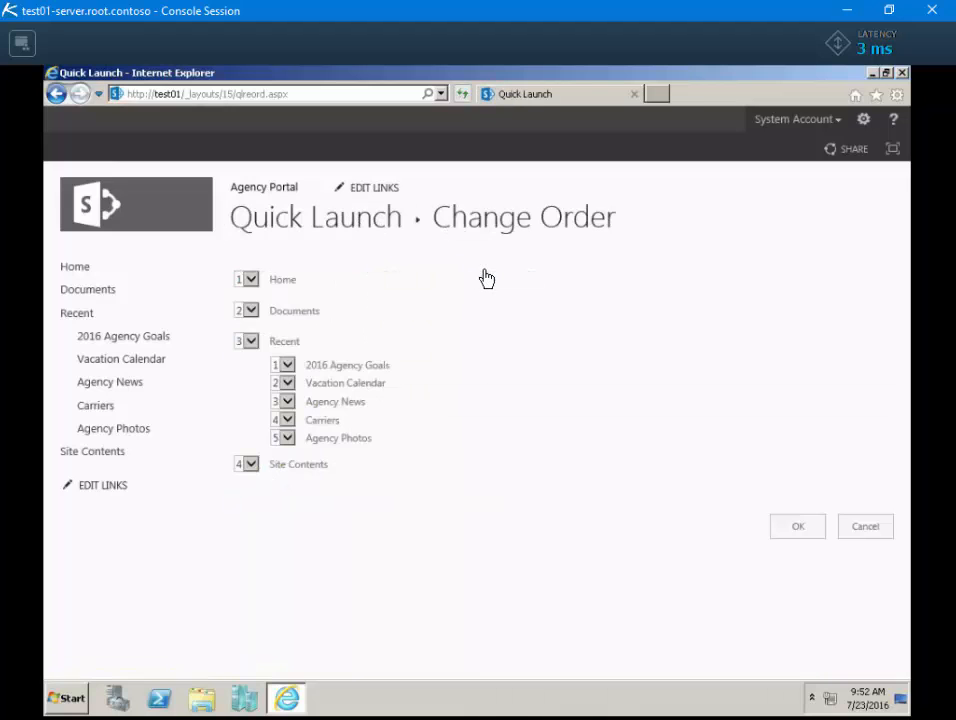
pyautogui.click(251, 340)
pyautogui.click(243, 340)
pyautogui.click(251, 342)
pyautogui.click(248, 346)
pyautogui.click(245, 347)
pyautogui.click(245, 350)
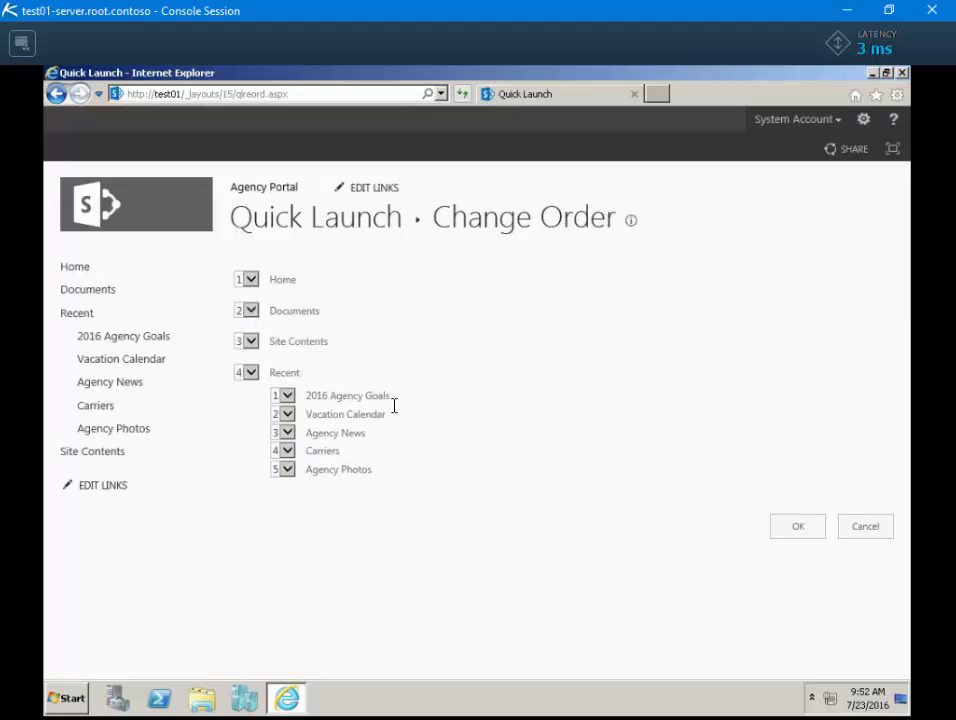
pyautogui.click(798, 530)
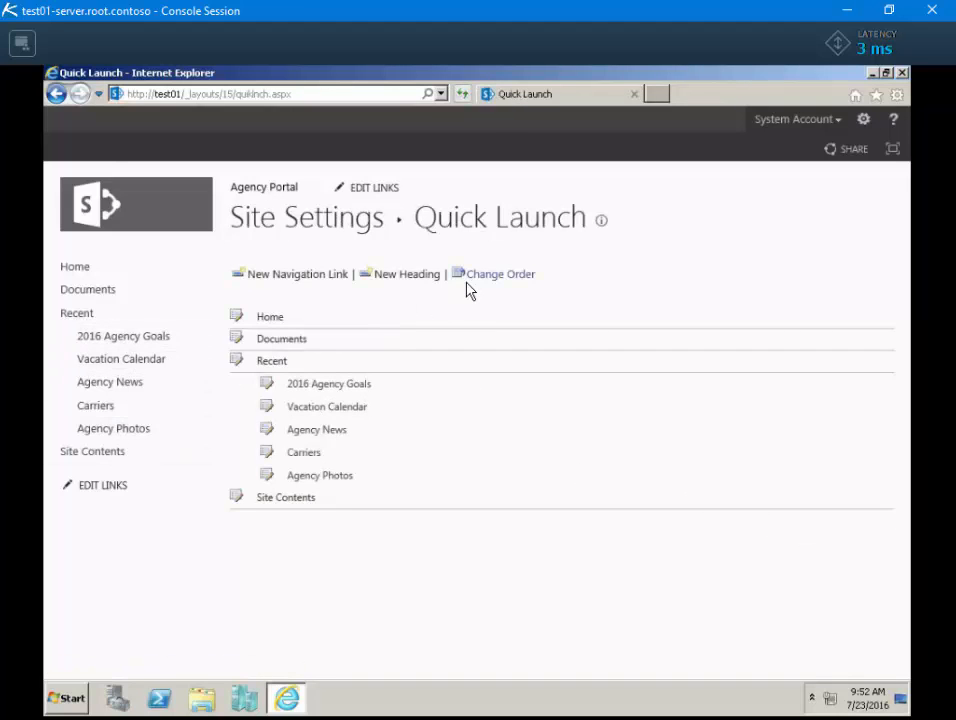
# - Change the site's look to the Green theme and return to the Agency Portal home page
pyautogui.click(257, 192)
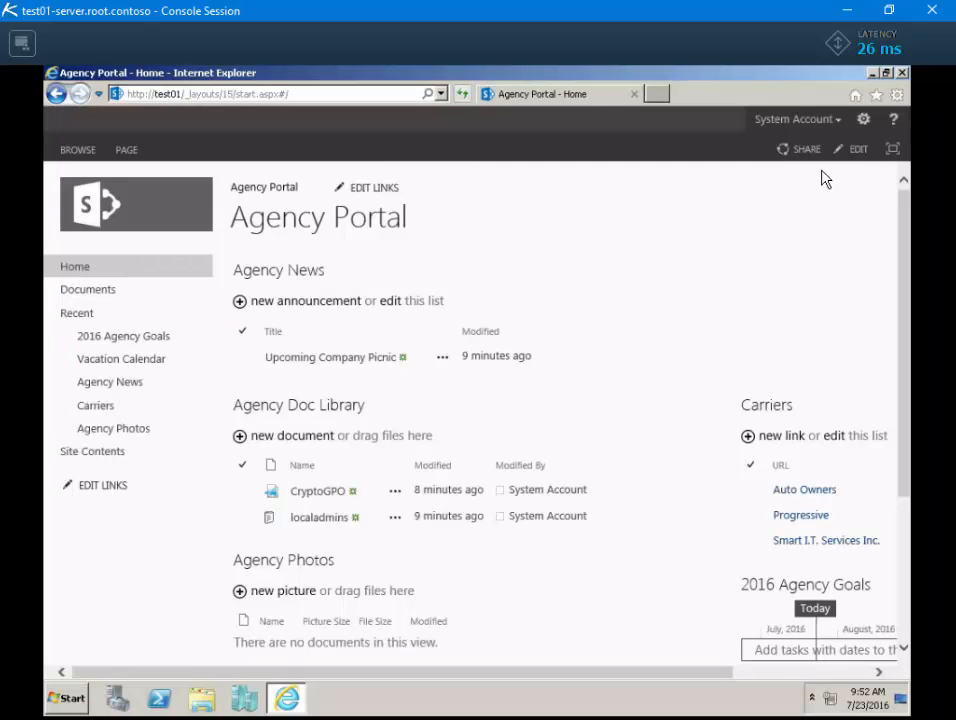
pyautogui.click(861, 121)
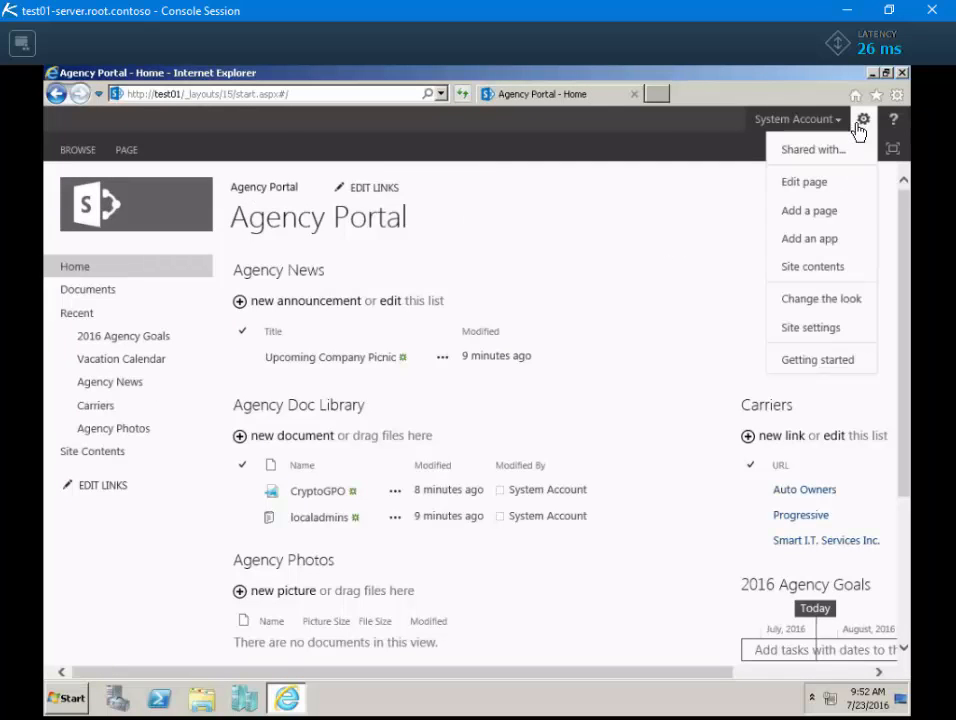
pyautogui.click(826, 333)
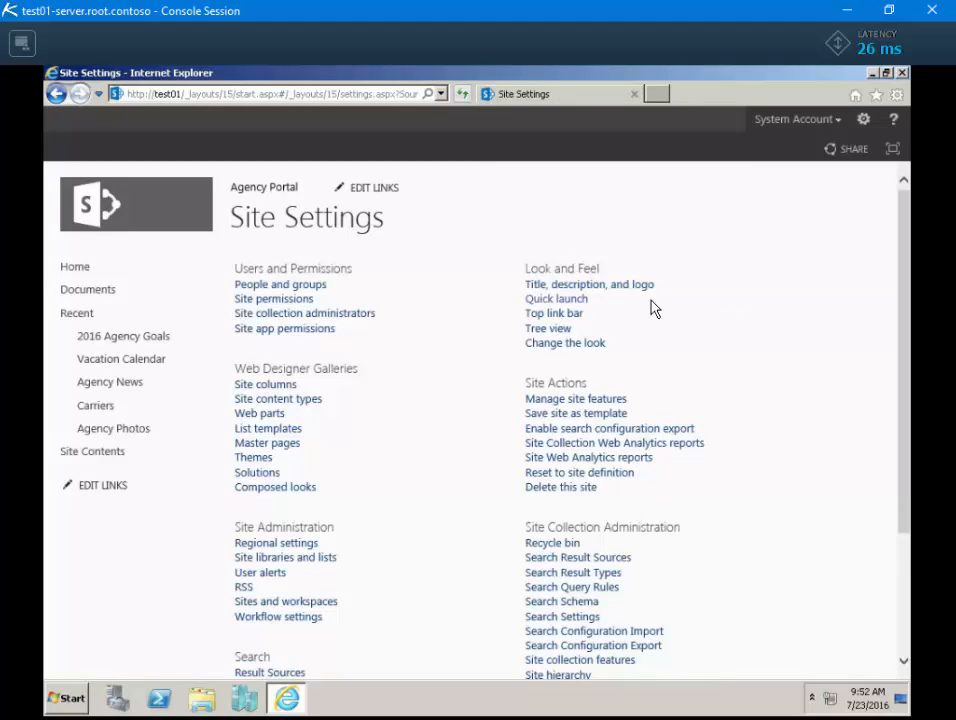
pyautogui.click(551, 343)
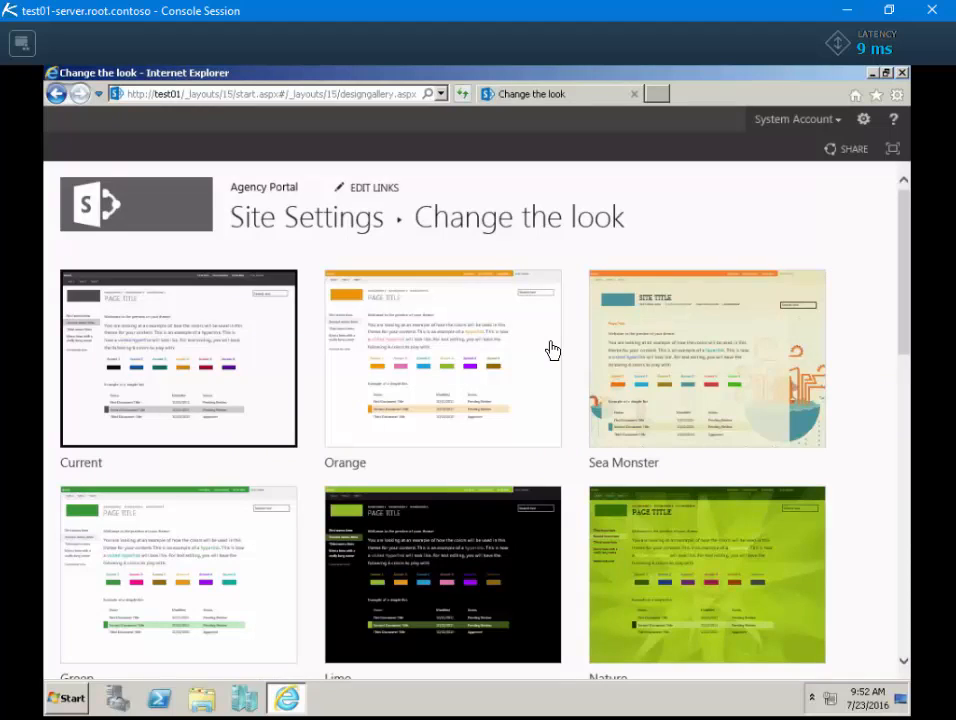
pyautogui.click(216, 538)
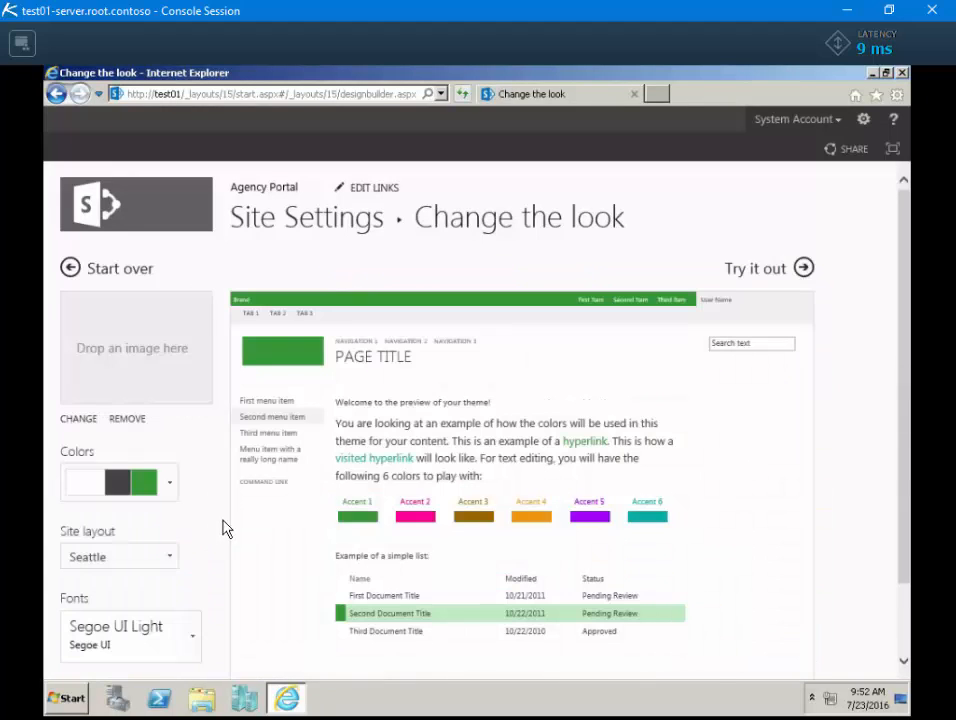
pyautogui.click(762, 272)
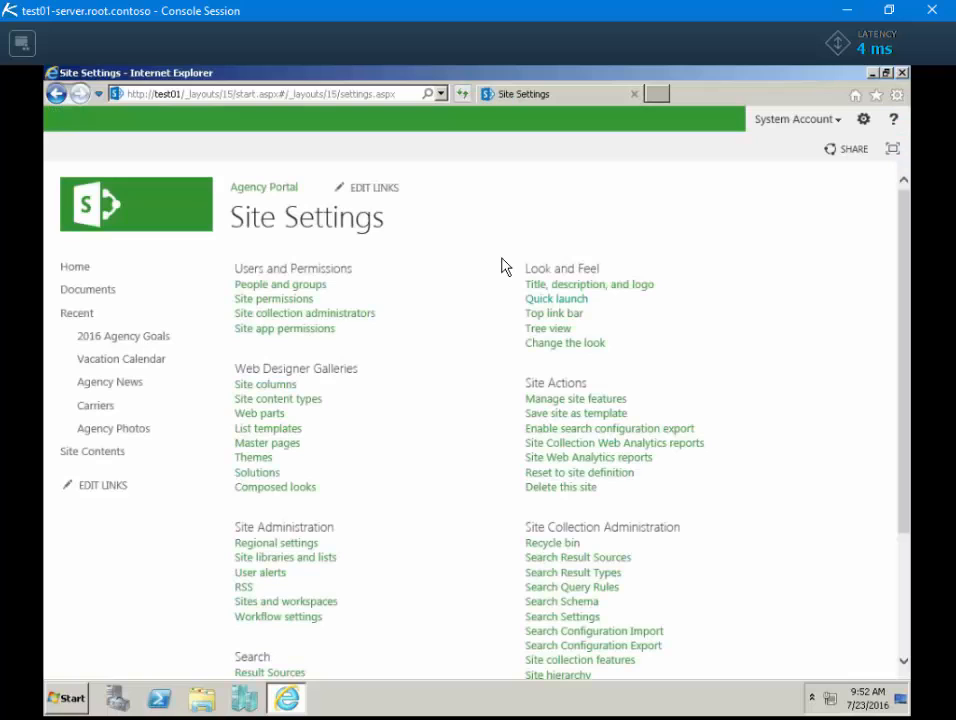
pyautogui.click(125, 215)
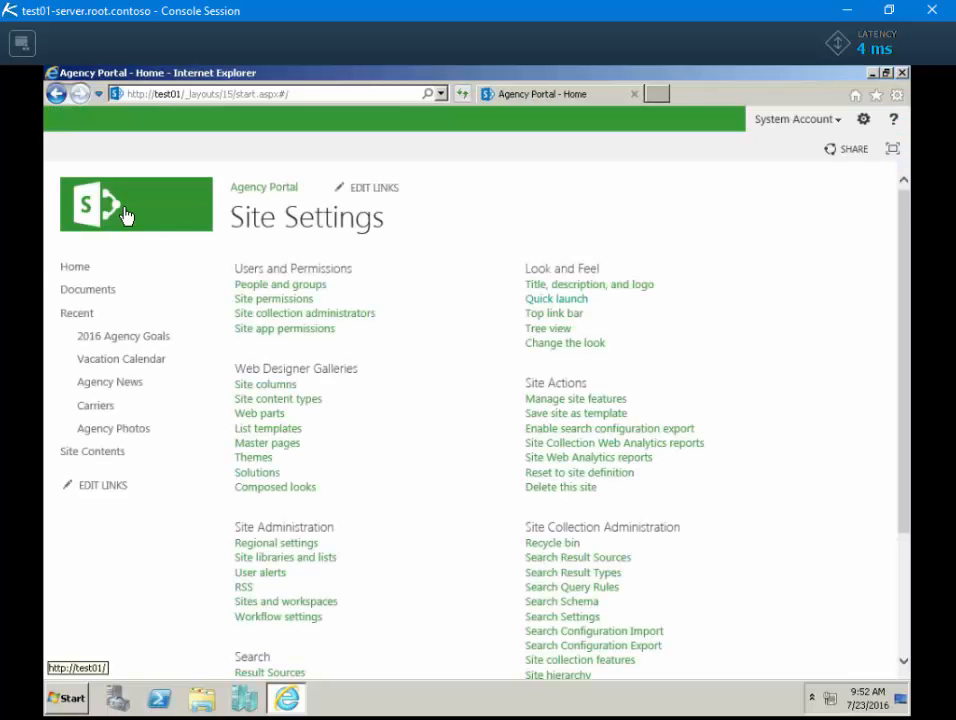